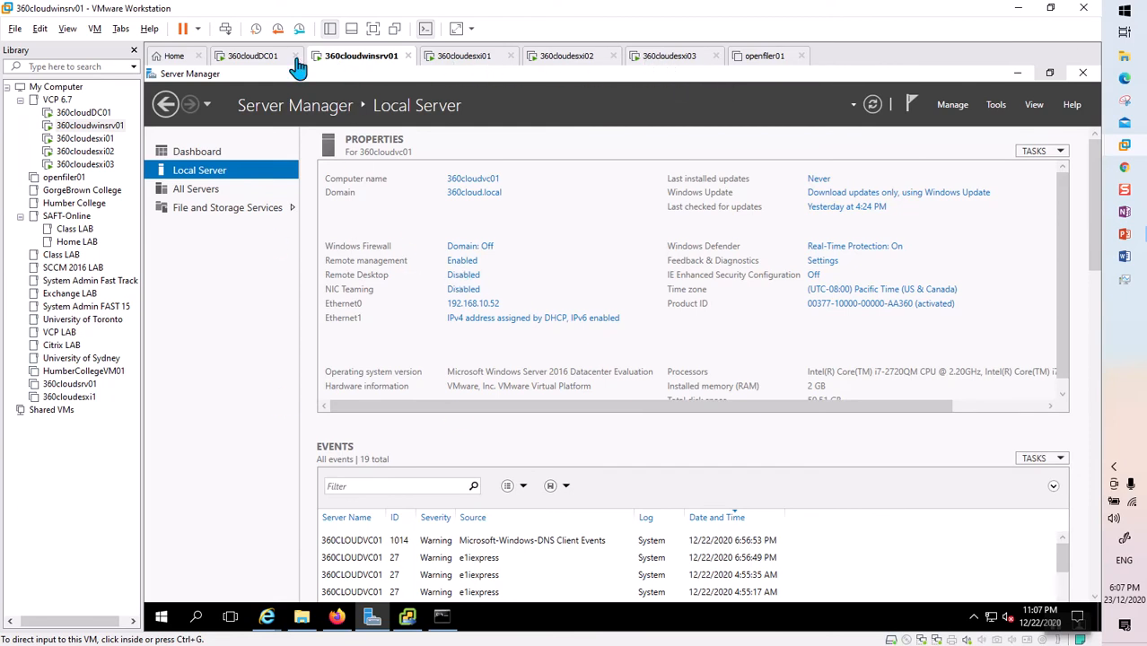
Sign in to the ESXi host login page in Firefox on the 360cloudwinsrv01 VM.
{"action": "left_click", "coordinate": [256, 57]}
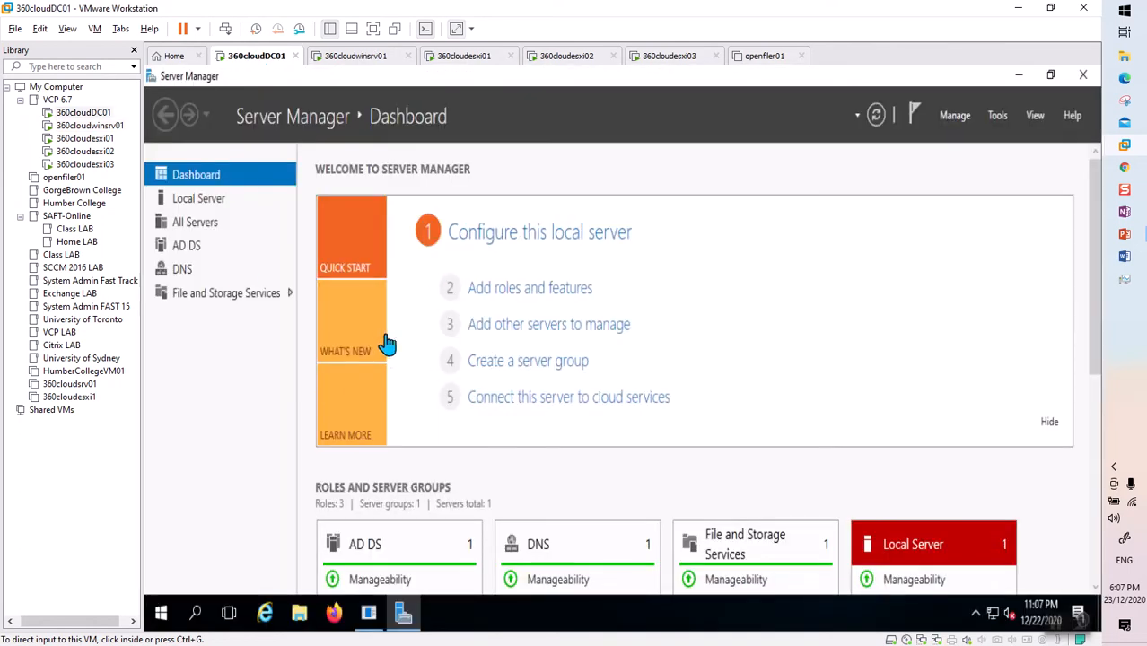
{"action": "left_click", "coordinate": [356, 61]}
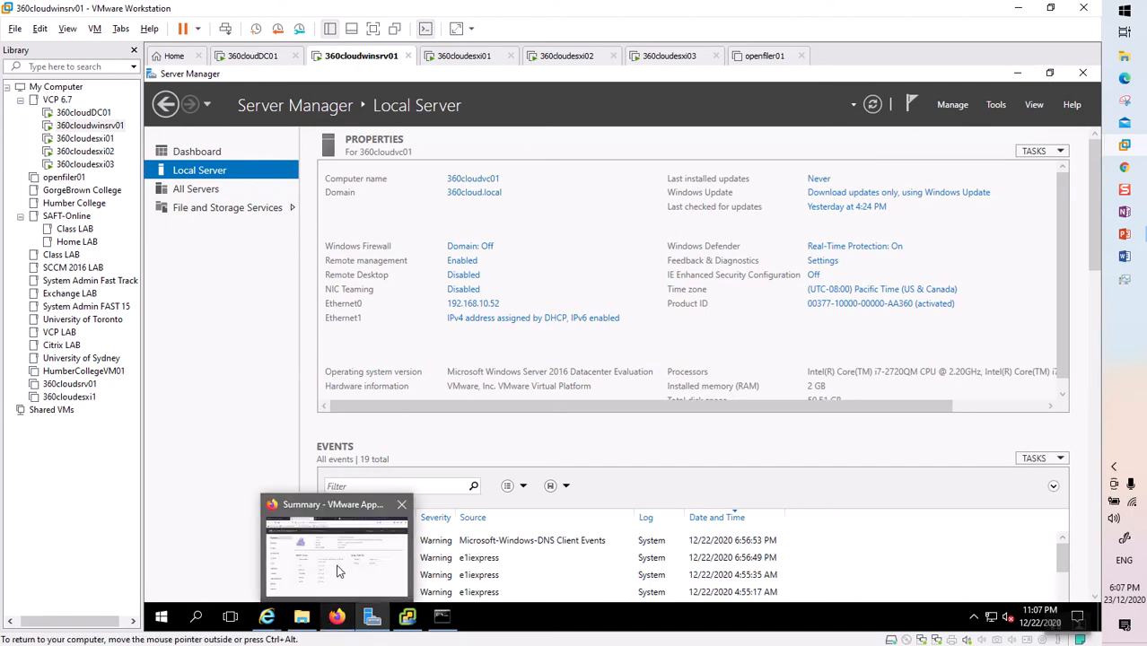
{"action": "left_click", "coordinate": [350, 566]}
{"action": "left_click", "coordinate": [207, 78]}
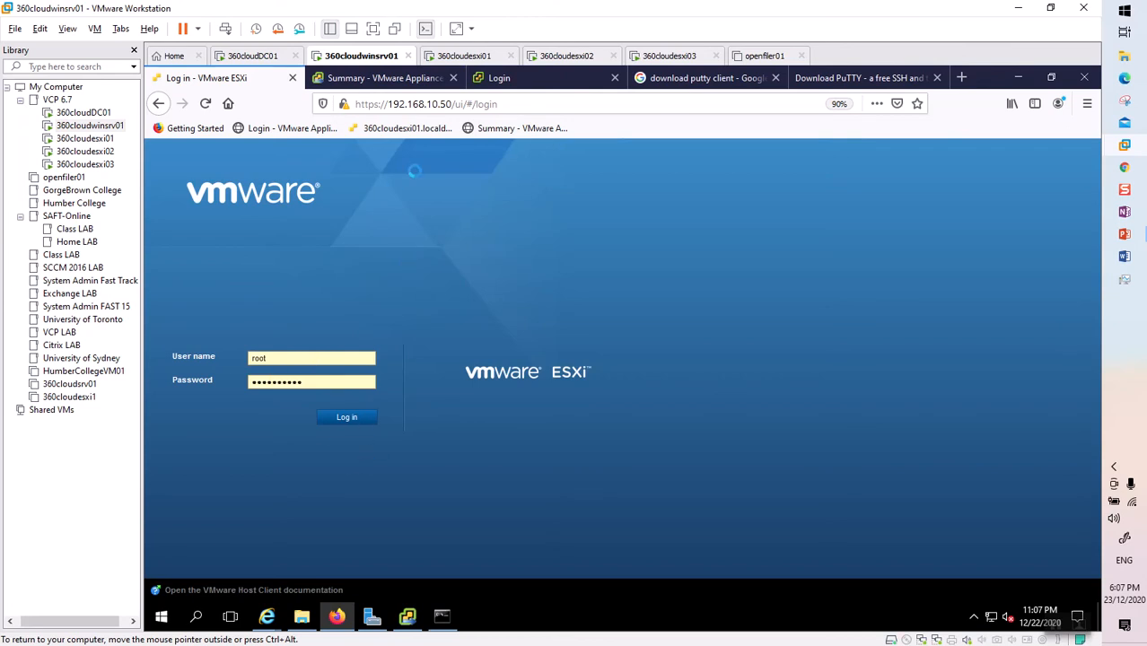
{"action": "left_click", "coordinate": [346, 419]}
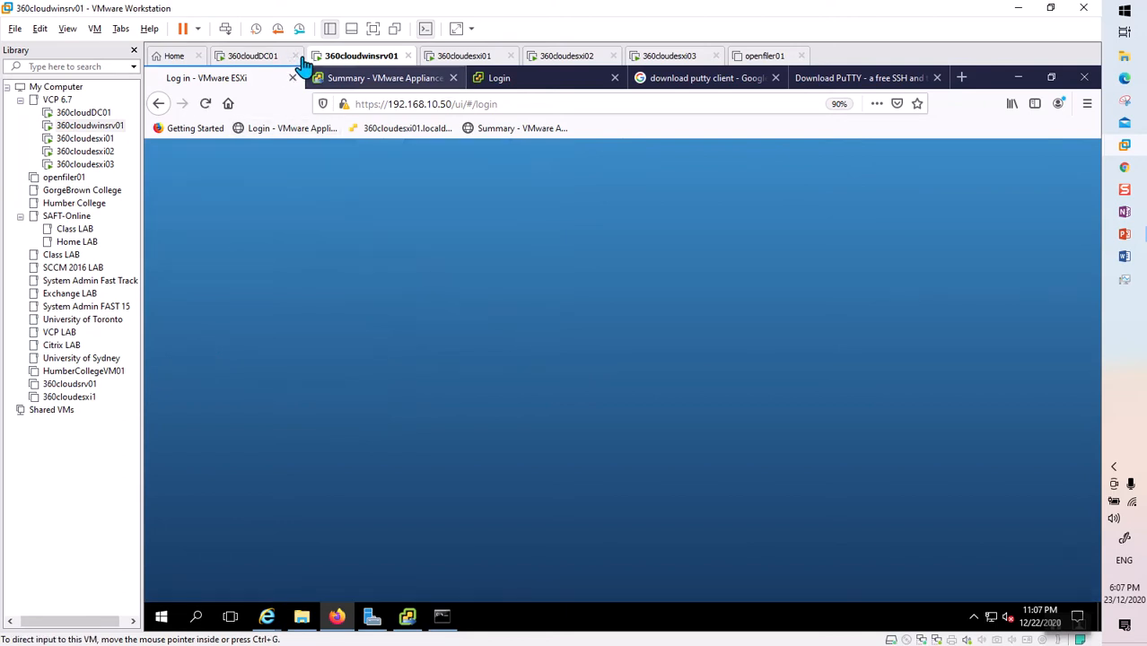
Check the 360cloudesxi01, 02 and 03 host consoles, then return to 360cloudwinsrv01.
{"action": "left_click", "coordinate": [475, 56]}
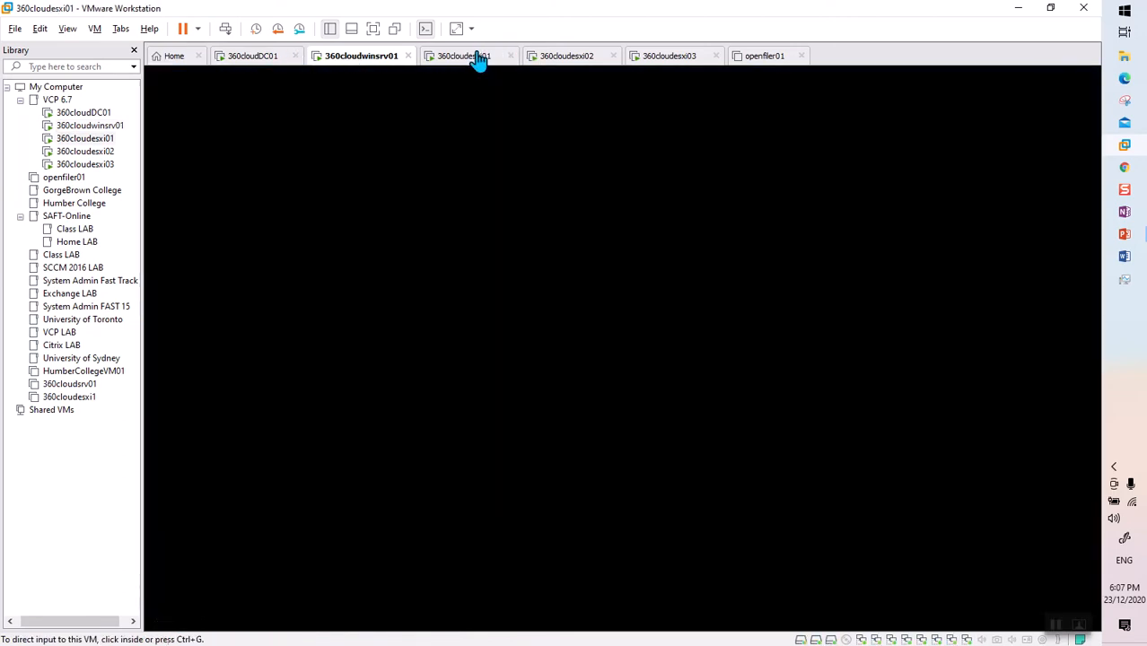
{"action": "left_click", "coordinate": [580, 58]}
{"action": "left_click", "coordinate": [679, 59]}
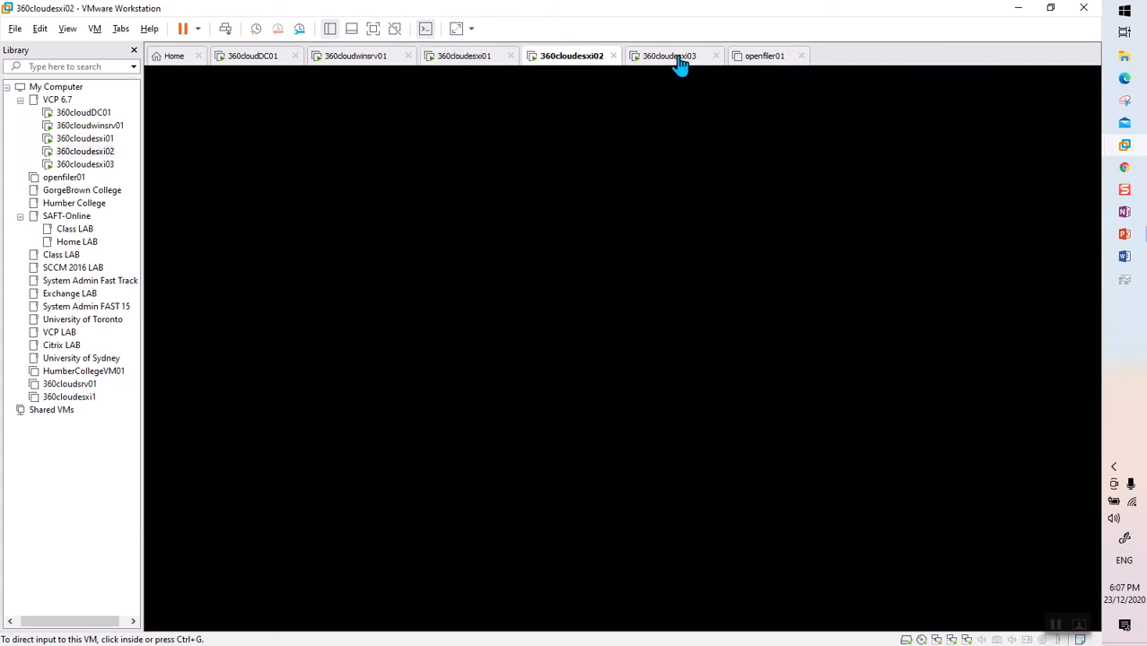
{"action": "left_click", "coordinate": [337, 60]}
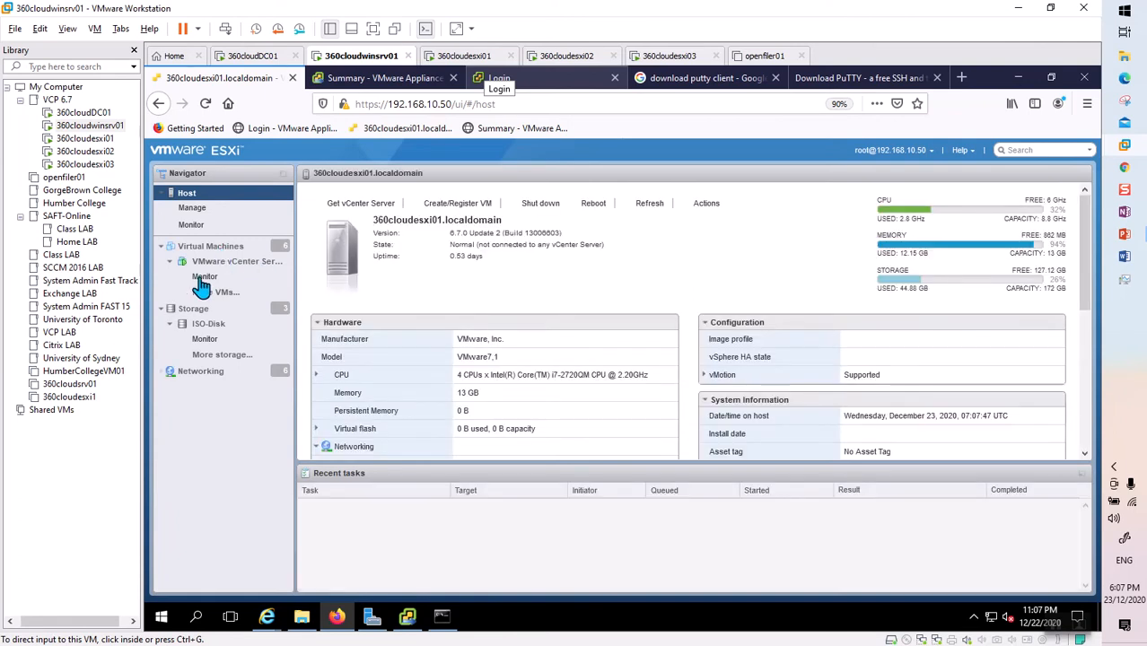
List the virtual machines on 360cloudesxi01 and select the VMware vCenter Server VM.
{"action": "left_click", "coordinate": [215, 247]}
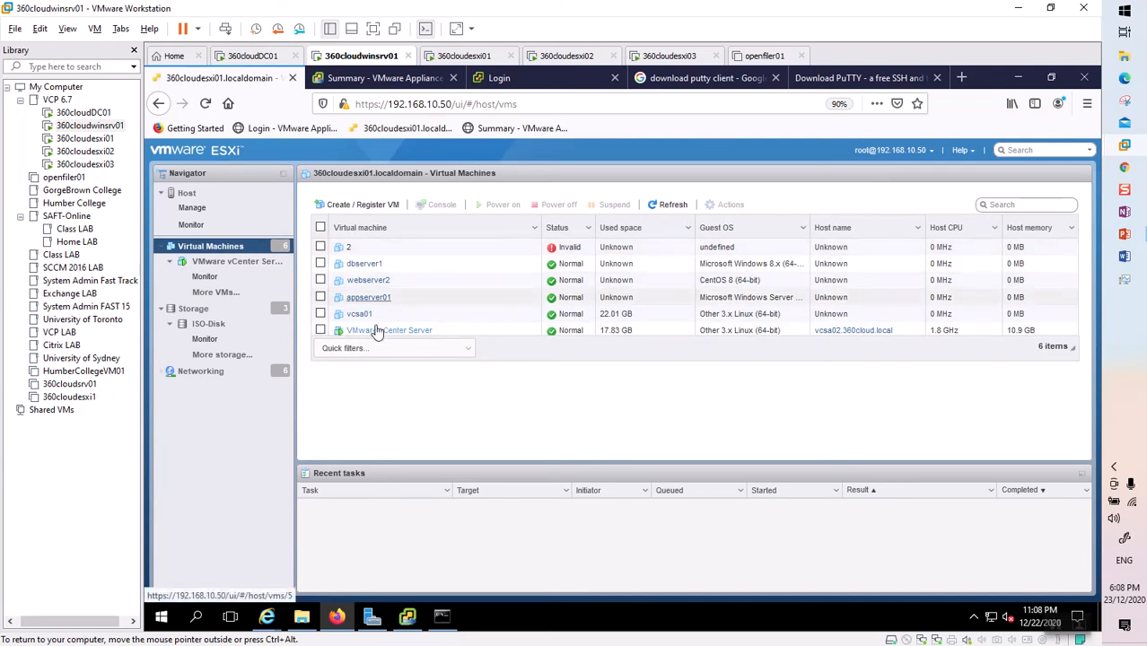
{"action": "left_click", "coordinate": [321, 330]}
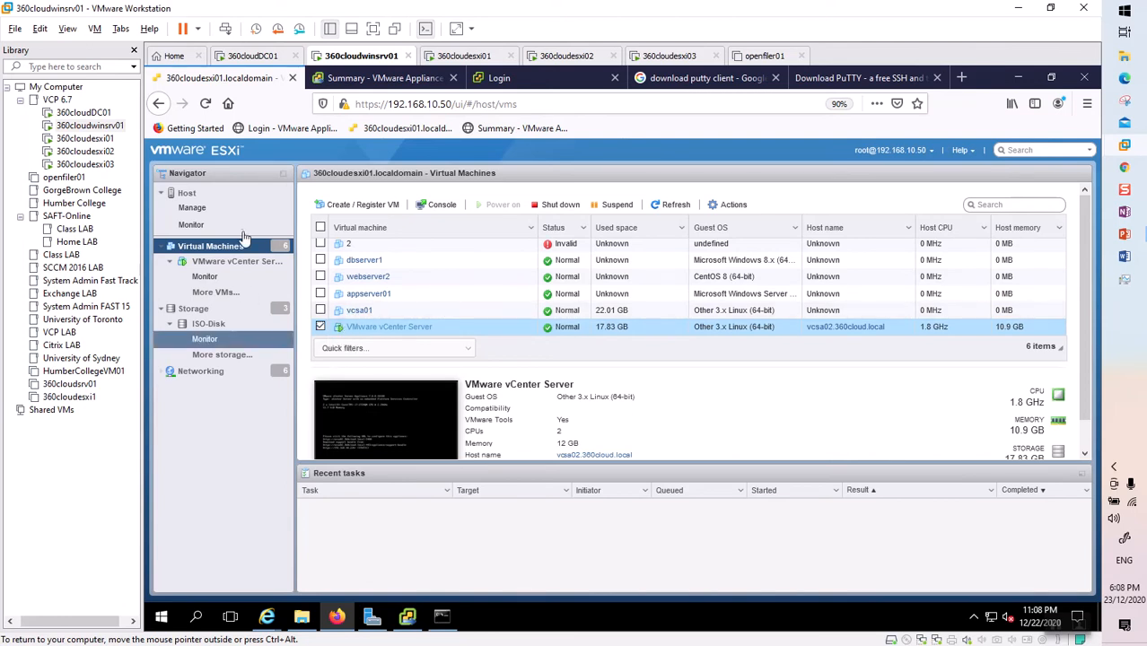
Open the vCenter Server VM console showing 192.168.10.220, then go to the appliance management tab.
{"action": "left_click", "coordinate": [415, 432]}
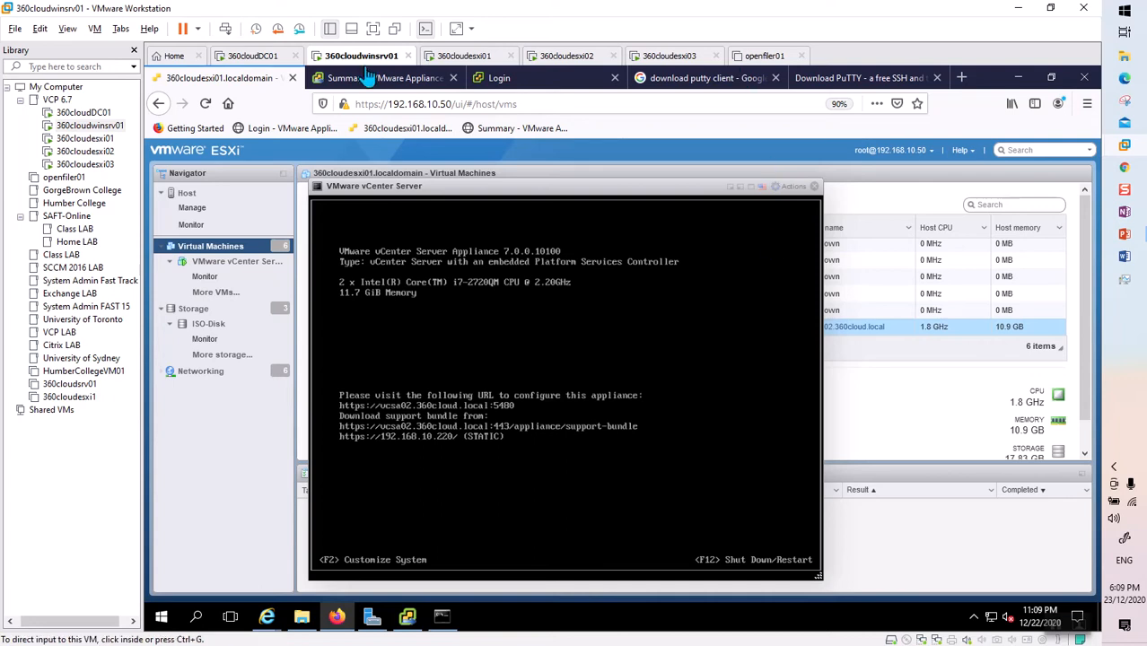
{"action": "left_click", "coordinate": [410, 82]}
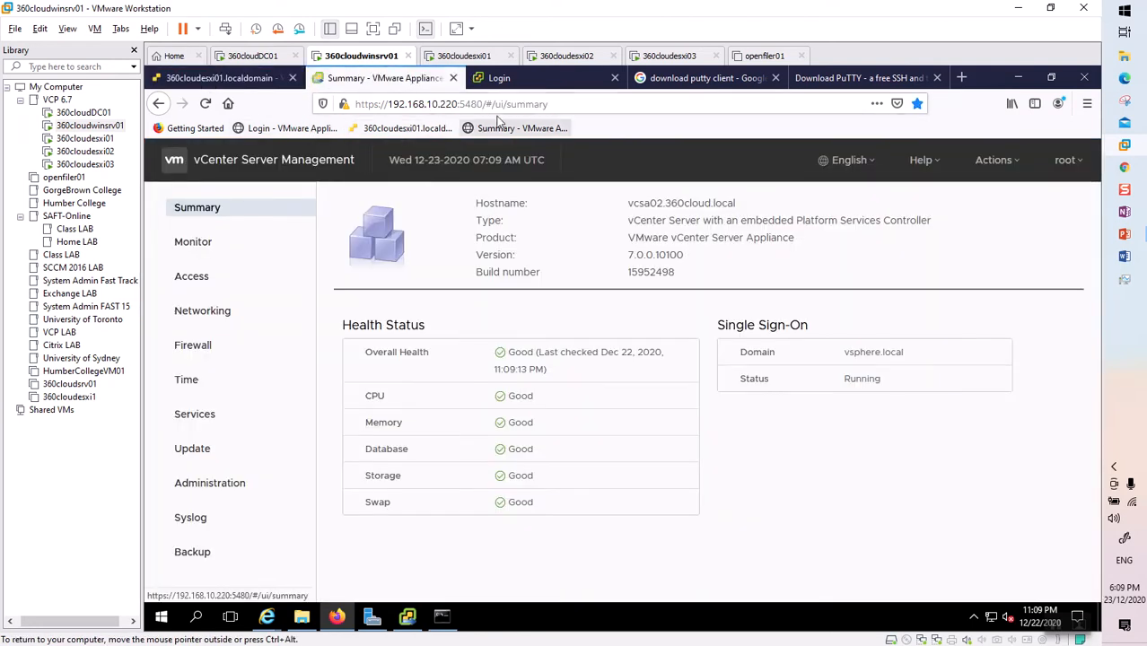
{"action": "left_click", "coordinate": [482, 104]}
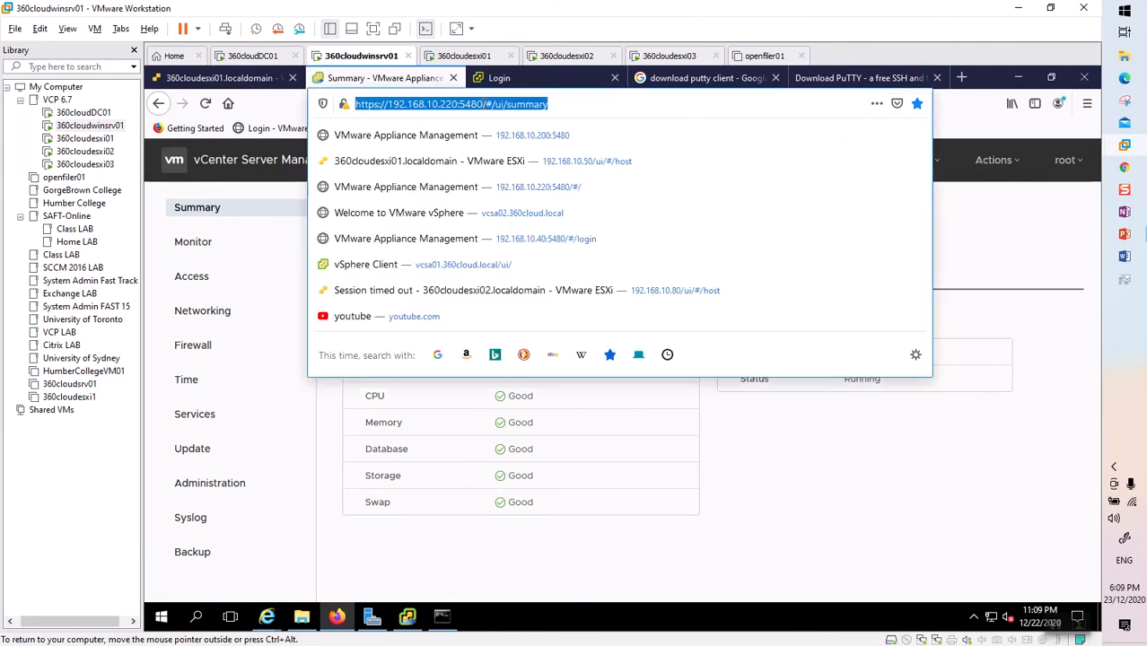
{"action": "mouse_move", "coordinate": [482, 105]}
{"action": "left_mouse_down"}
{"action": "mouse_move", "coordinate": [570, 107]}
{"action": "mouse_move", "coordinate": [492, 104]}
{"action": "left_mouse_up"}
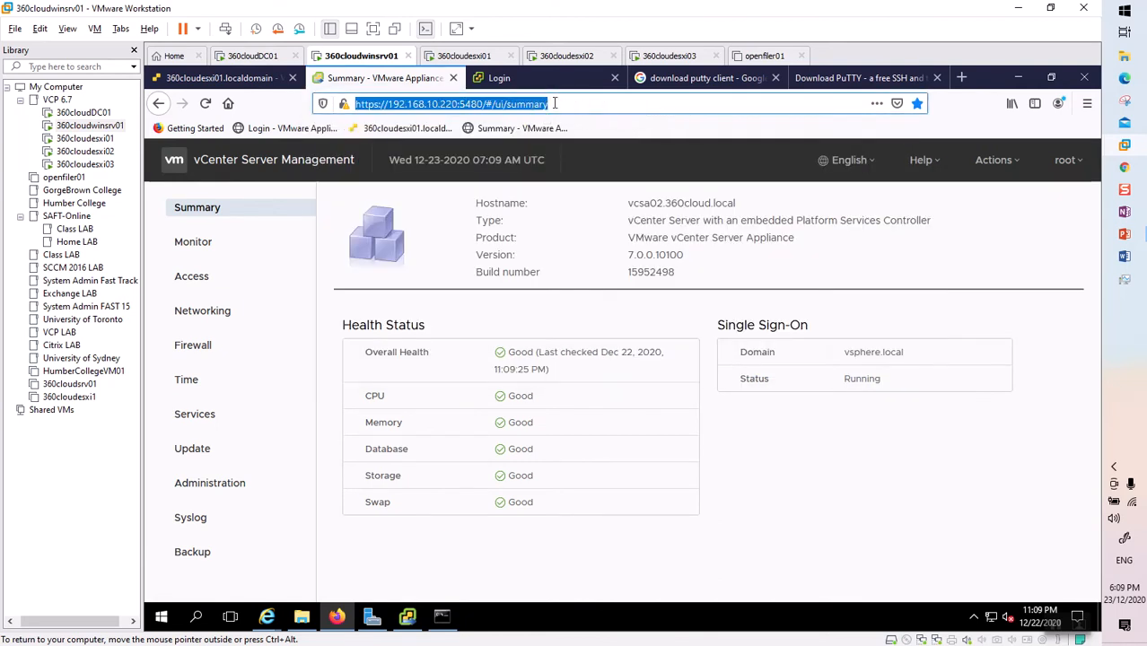
{"action": "left_click", "coordinate": [571, 97]}
{"action": "key", "text": "BackSpace"}
{"action": "key", "text": "BackSpace"}
{"action": "key", "text": "BackSpace"}
{"action": "key", "text": "BackSpace"}
{"action": "key", "text": "BackSpace"}
{"action": "key", "text": "BackSpace"}
{"action": "key", "text": "BackSpace"}
{"action": "key", "text": "BackSpace"}
{"action": "key", "text": "BackSpace"}
{"action": "key", "text": "BackSpace"}
{"action": "key", "text": "BackSpace"}
{"action": "key", "text": "BackSpace"}
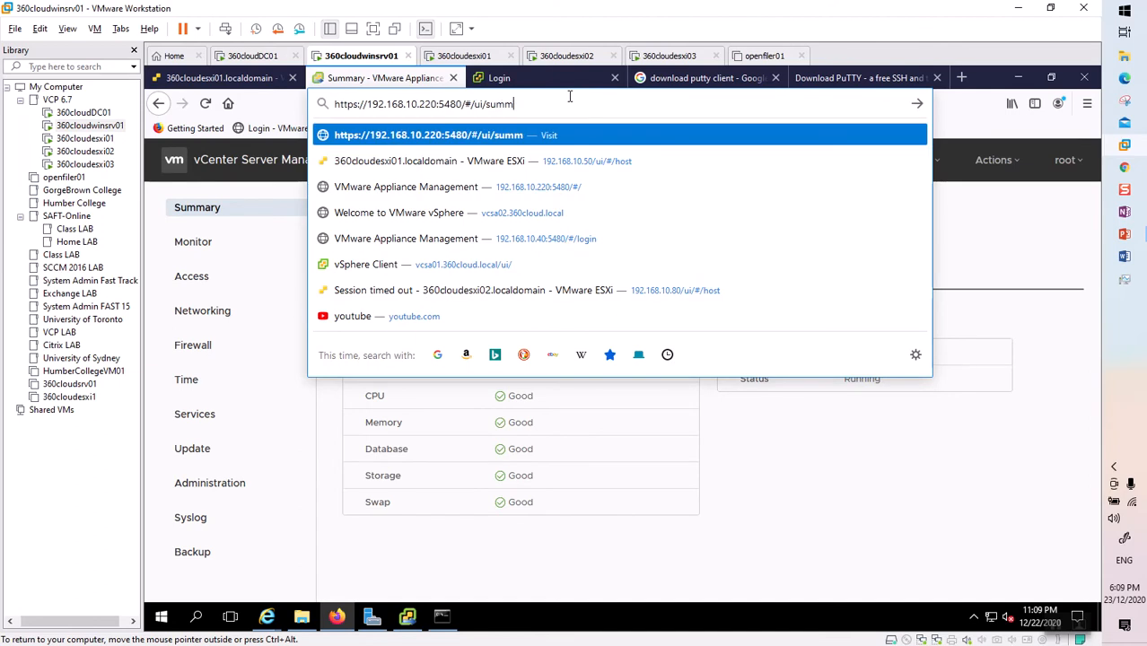
{"action": "key", "text": "BackSpace"}
{"action": "key", "text": "BackSpace"}
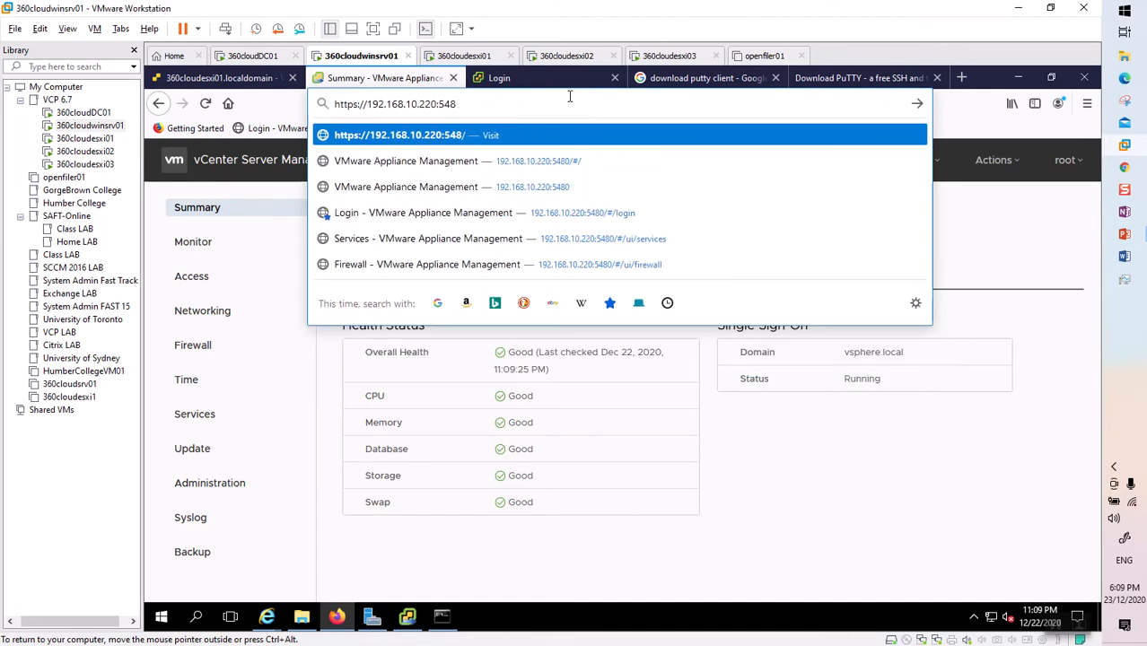
{"action": "type", "text": "0"}
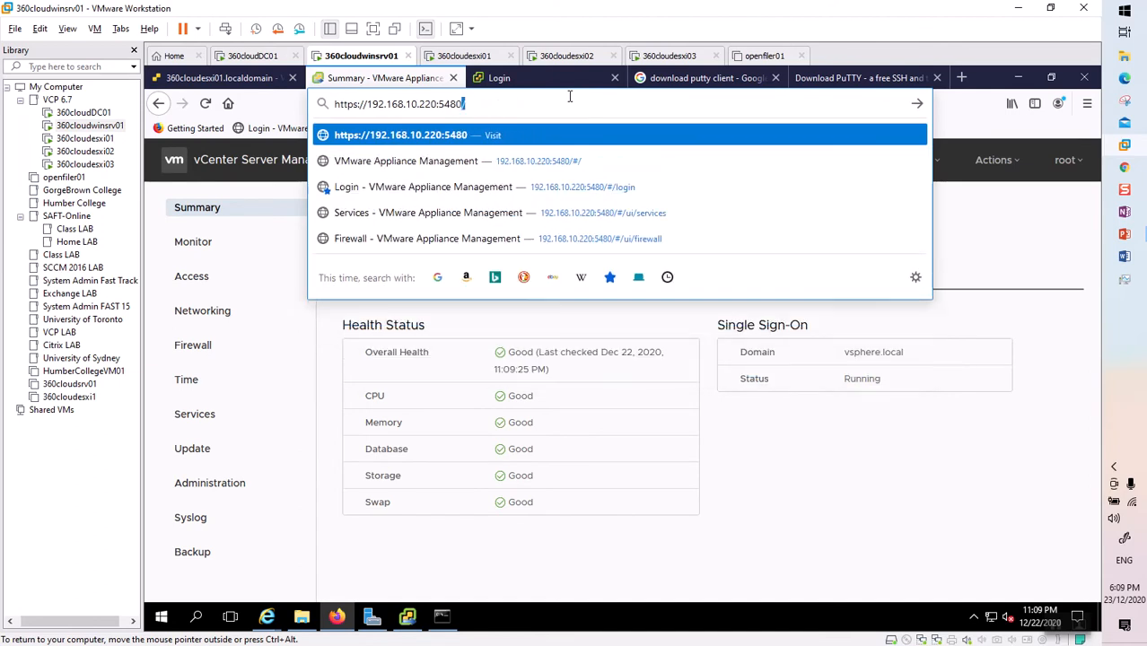
{"action": "key", "text": "shift+Left"}
{"action": "key", "text": "shift+Left"}
{"action": "key", "text": "shift+Left"}
{"action": "key", "text": "shift+Right"}
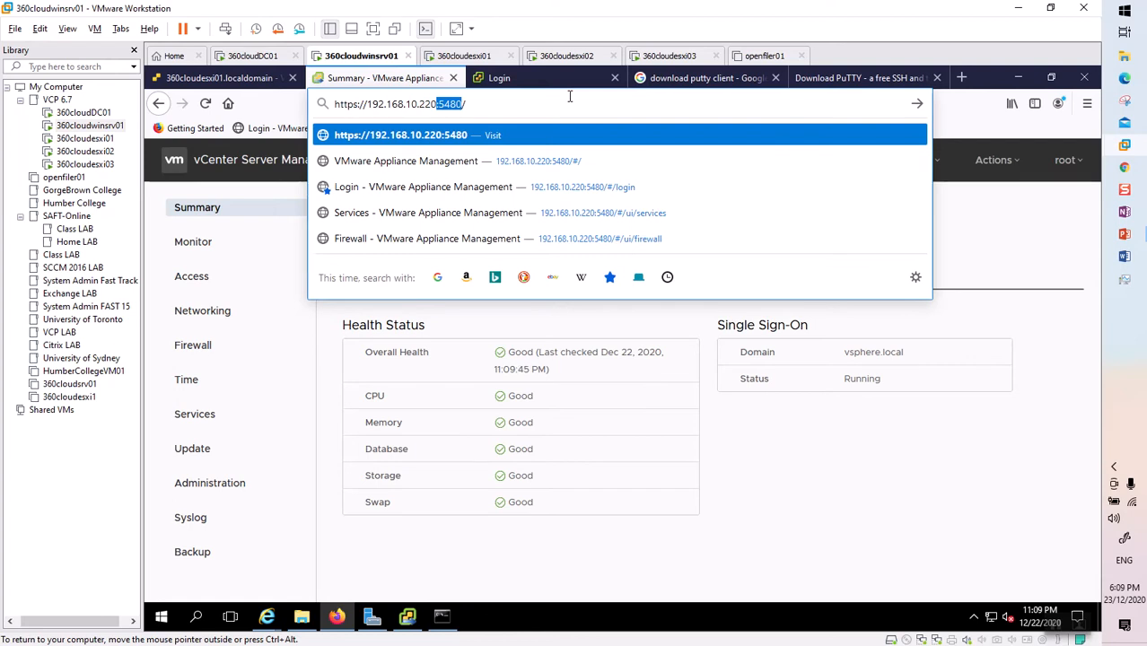
{"action": "key", "text": "Return"}
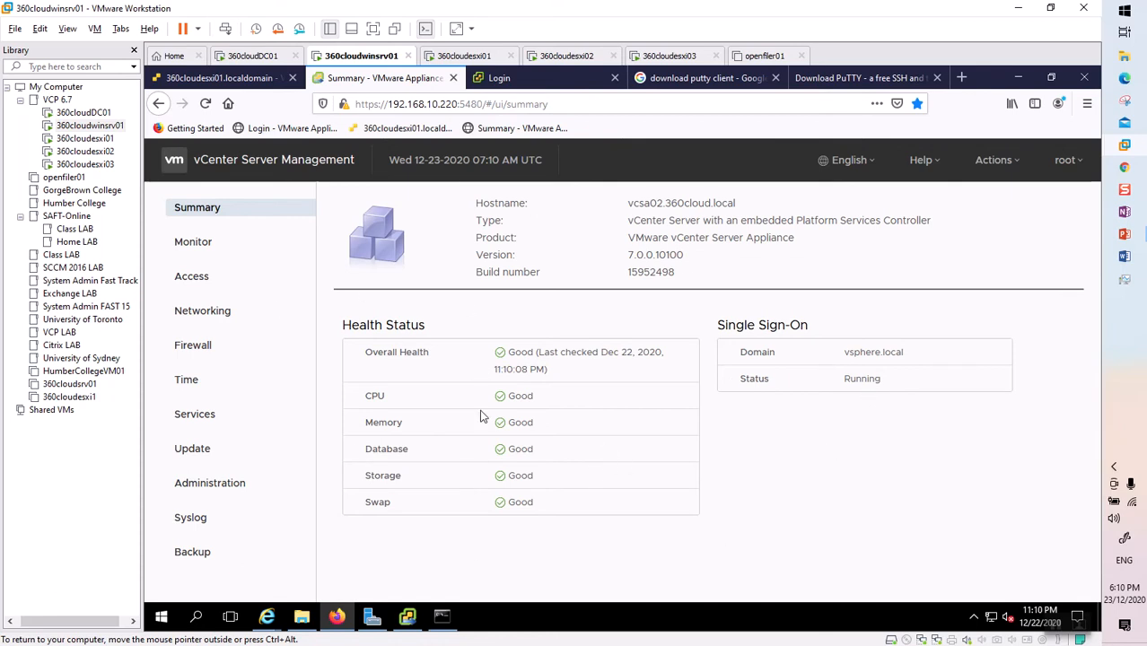
{"action": "left_click", "coordinate": [192, 243]}
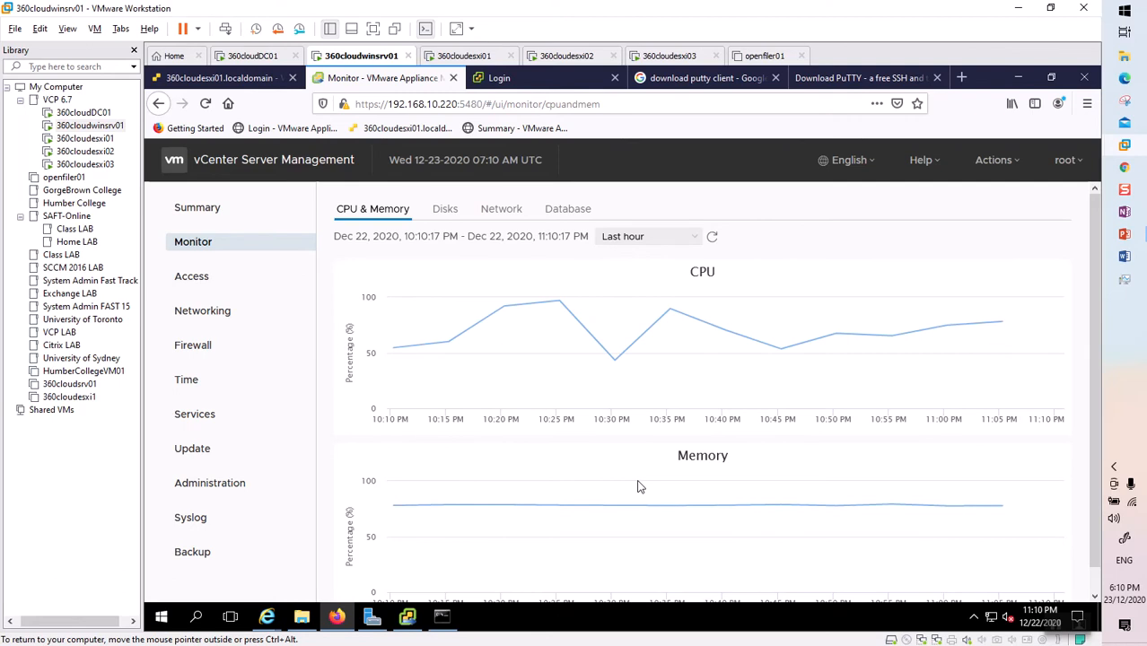
Review the appliance Access settings, then bring up the Services list.
{"action": "left_click", "coordinate": [207, 284]}
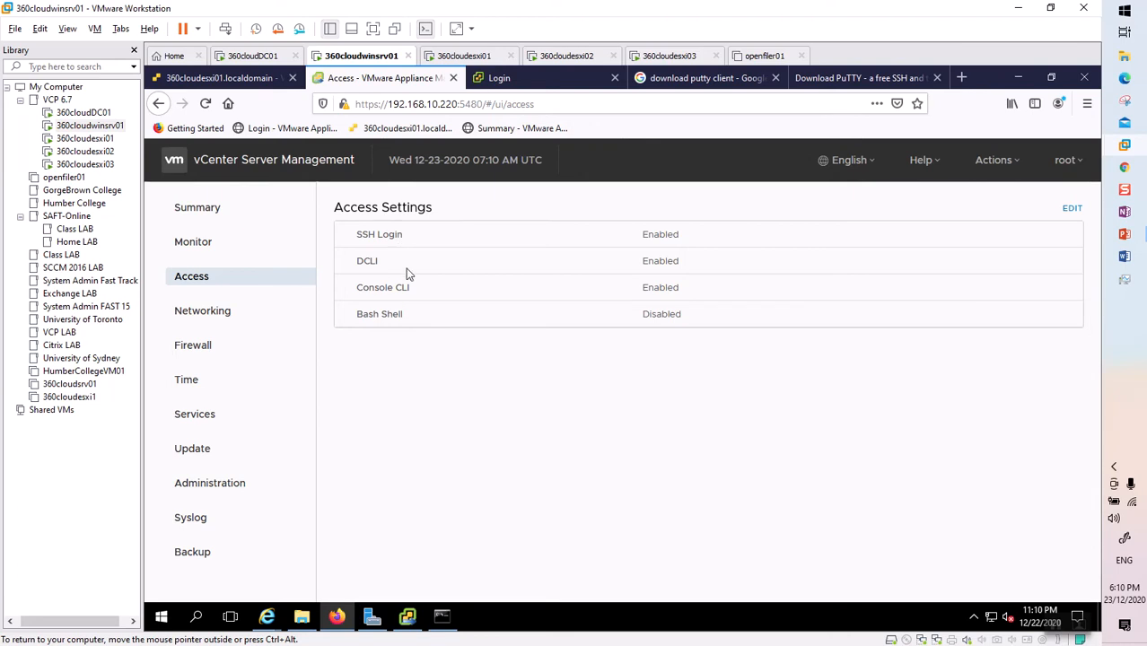
{"action": "left_click", "coordinate": [202, 423]}
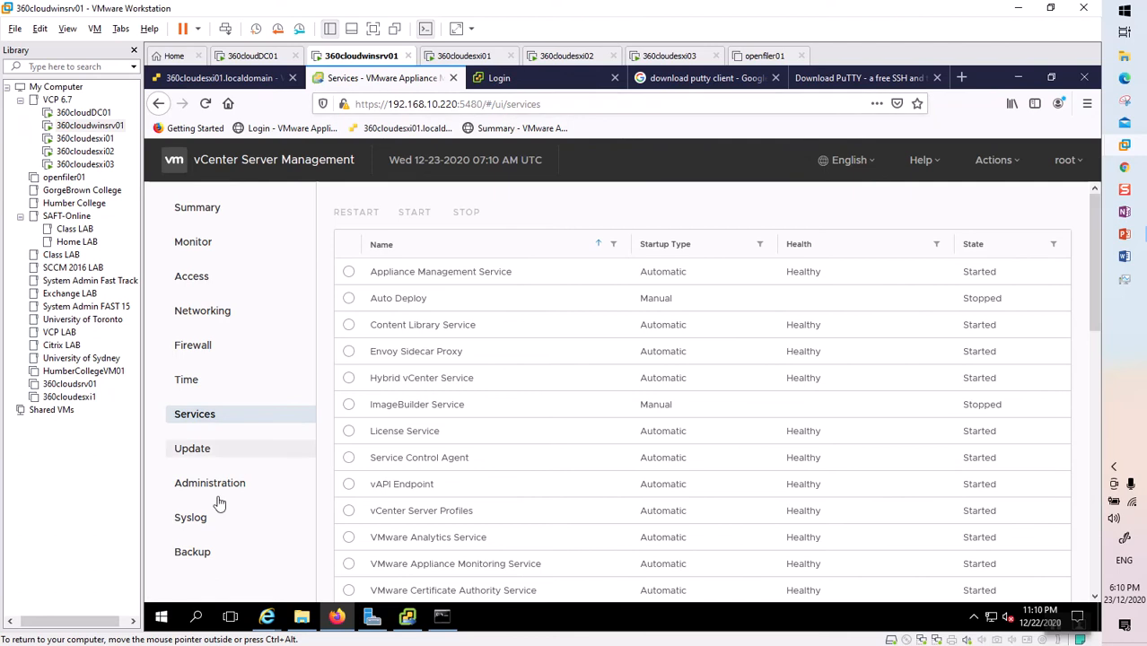
Sort the appliance services by Startup Type and scroll down the list.
{"action": "left_click", "coordinate": [662, 251]}
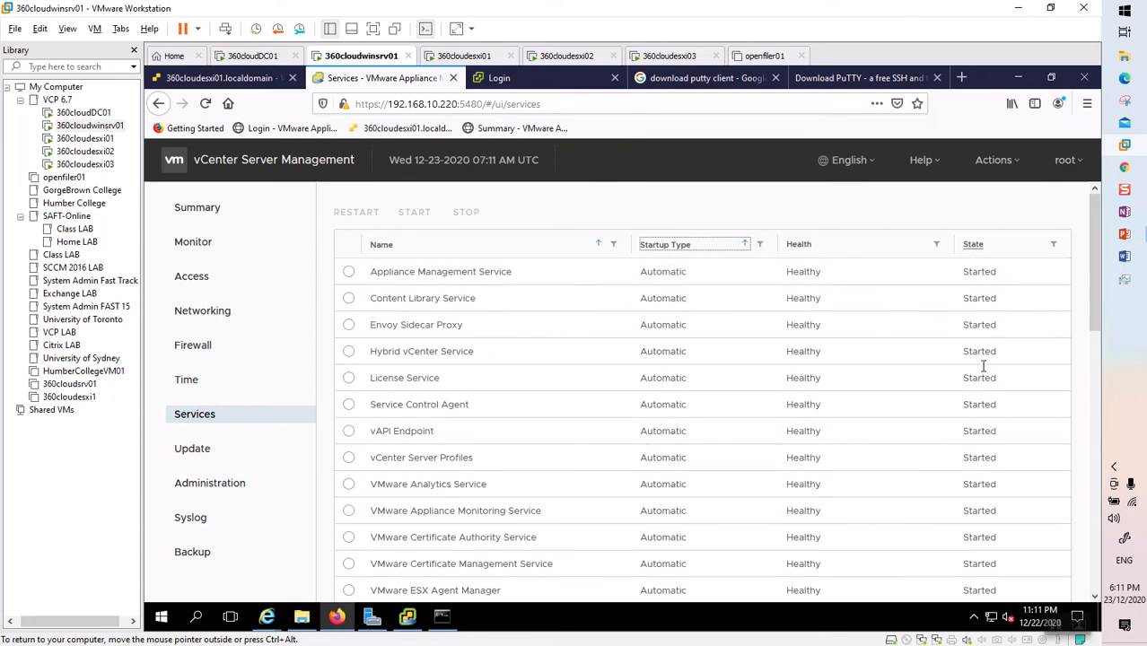
{"action": "scroll", "coordinate": [696, 419], "scroll_direction": "down", "scroll_amount": 4}
{"action": "scroll", "coordinate": [694, 416], "scroll_direction": "down", "scroll_amount": 4}
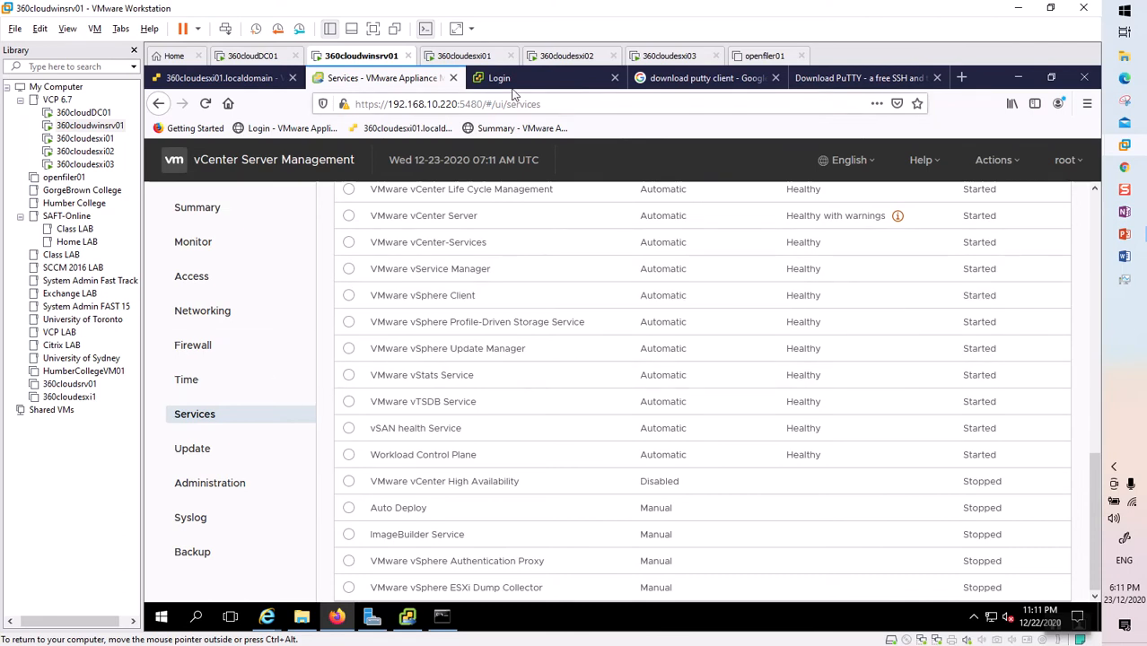
{"action": "left_click", "coordinate": [458, 104]}
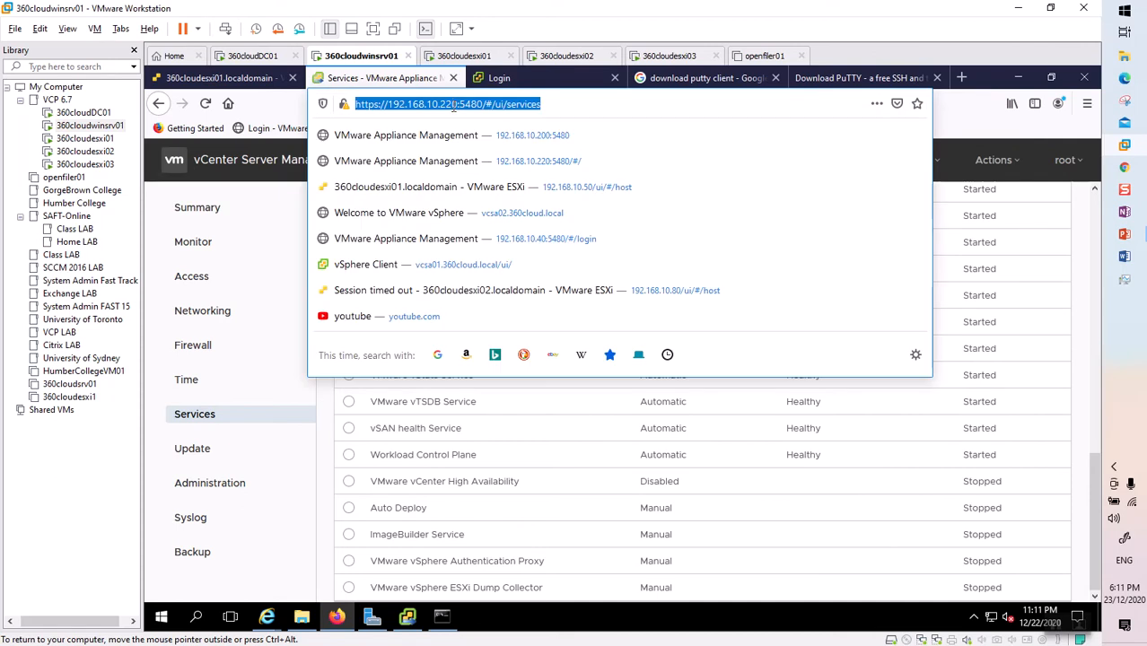
{"action": "left_click", "coordinate": [458, 104]}
{"action": "left_click_drag", "start_coordinate": [458, 105], "coordinate": [336, 108]}
{"action": "key", "text": "ctrl+c"}
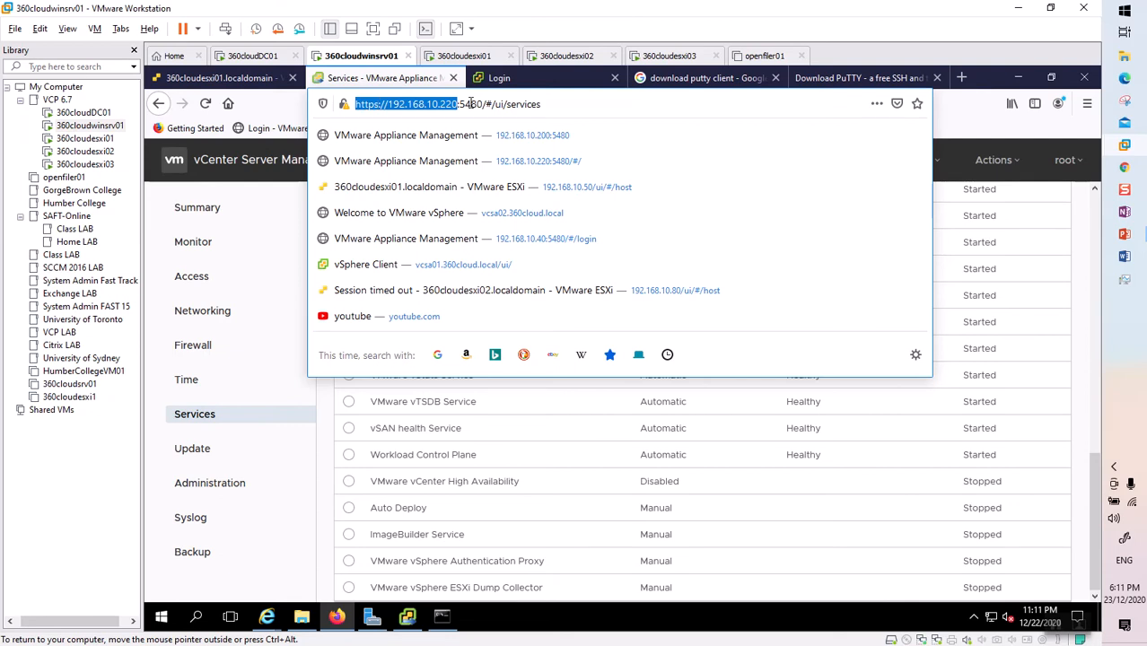
{"action": "left_click", "coordinate": [961, 78]}
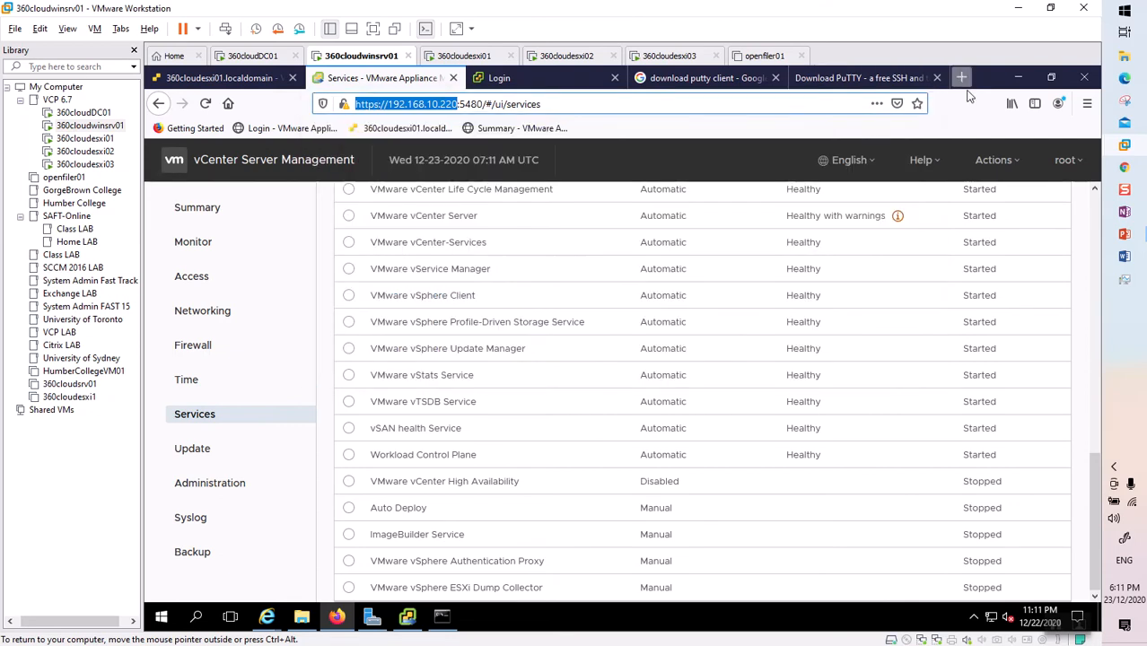
Go to 192.168.10.220 in the new tab and launch the vSphere Client.
{"action": "key", "text": "ctrl+v"}
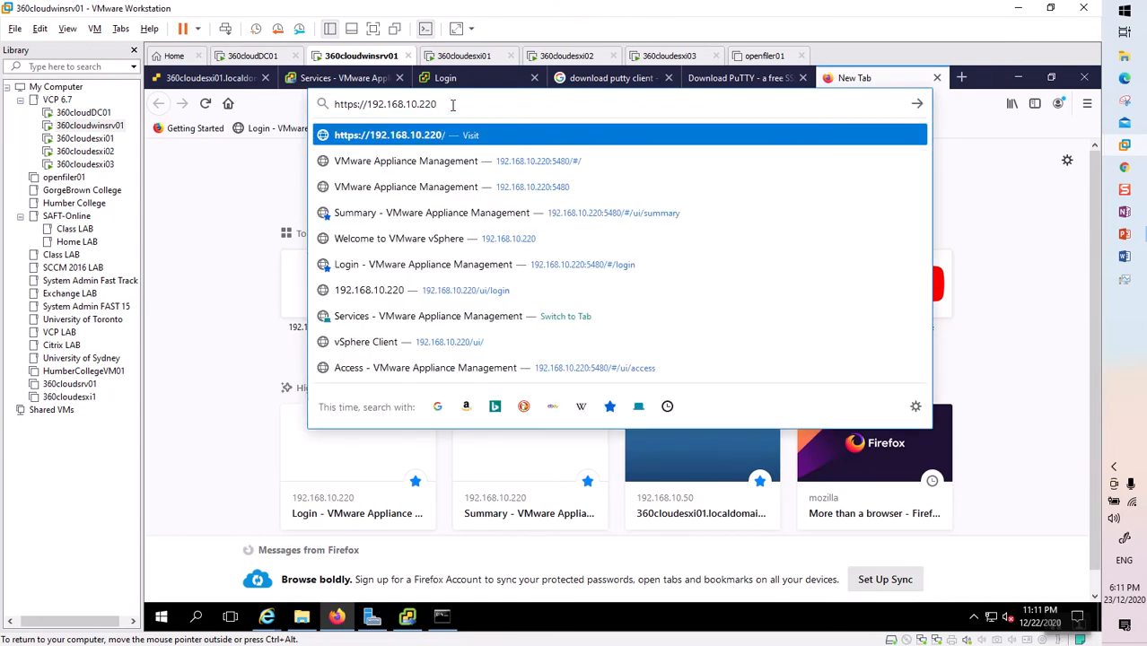
{"action": "key", "text": "Return"}
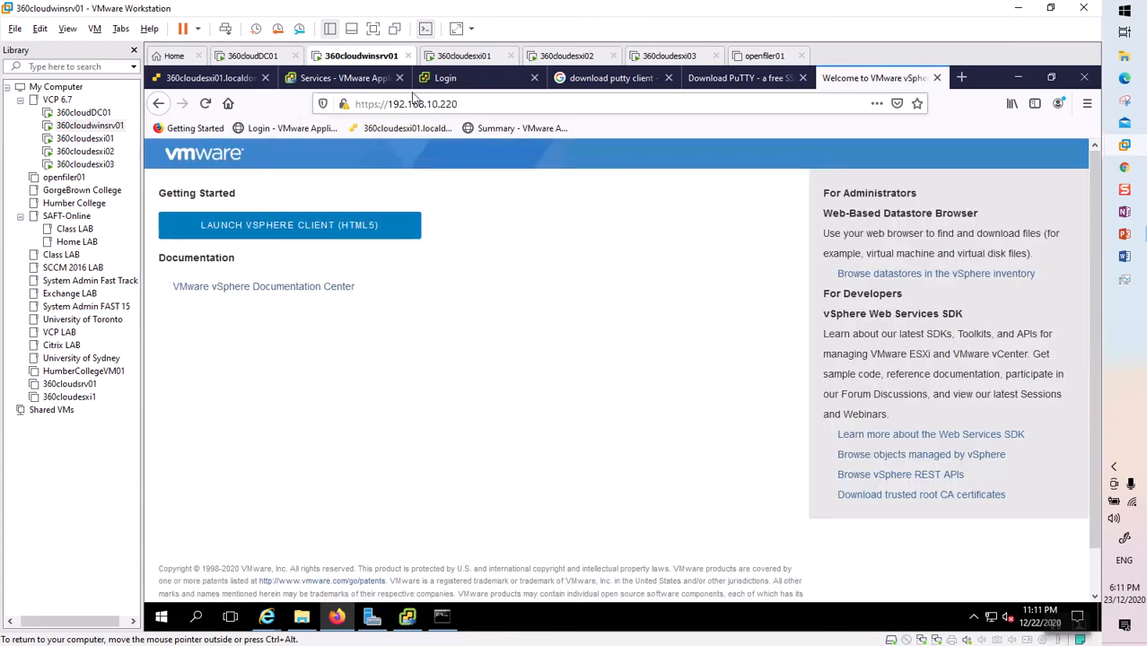
{"action": "left_click", "coordinate": [268, 229]}
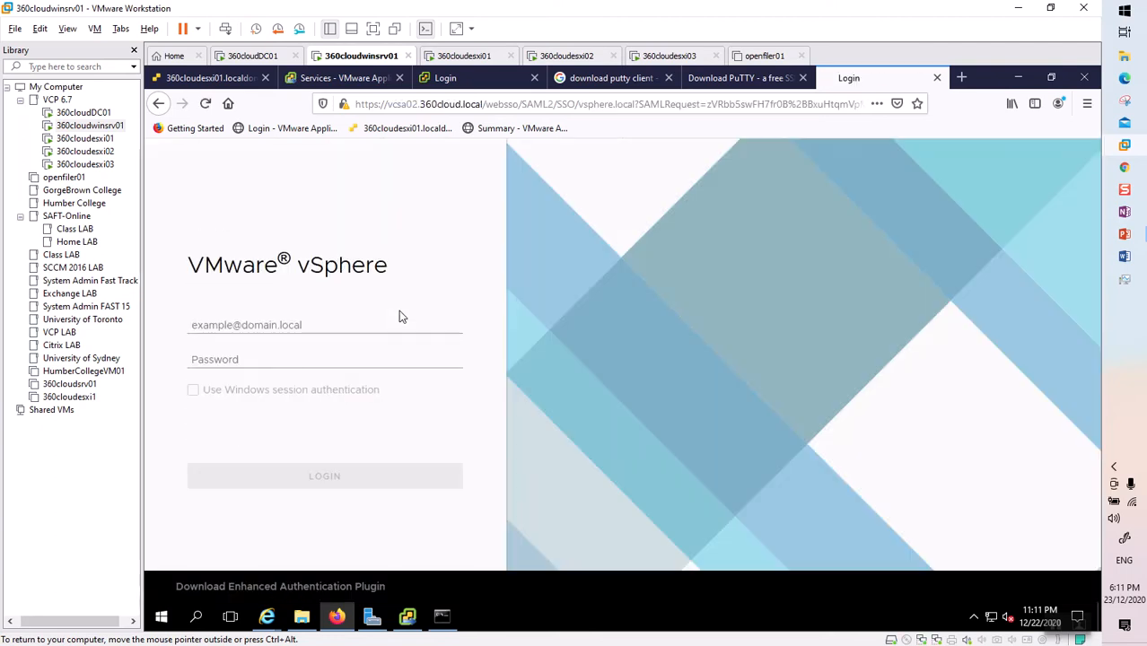
Sign in with the saved administrator login, then switch back to the Services tab.
{"action": "left_click", "coordinate": [313, 325]}
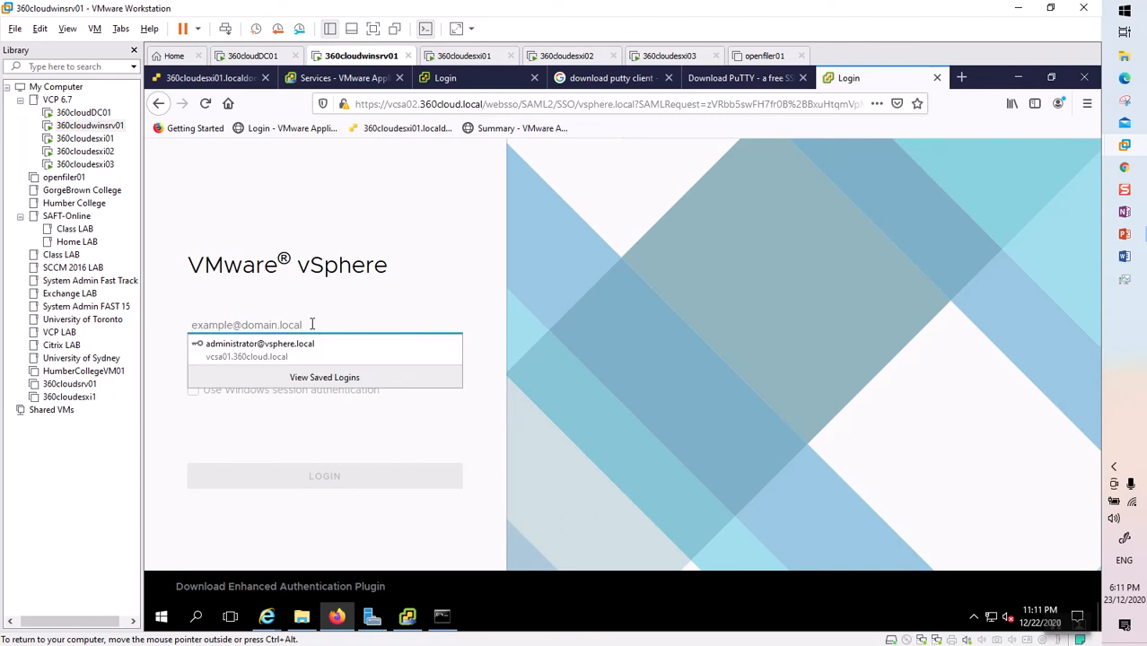
{"action": "type", "text": "ad"}
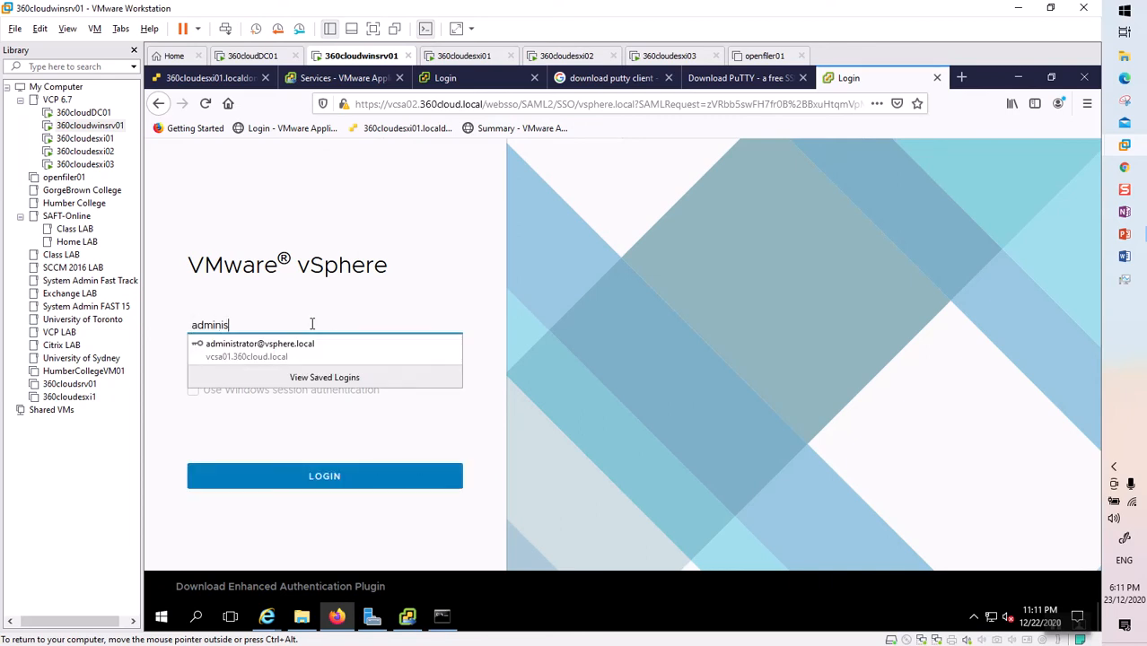
{"action": "type", "text": "minis"}
{"action": "left_click", "coordinate": [287, 352]}
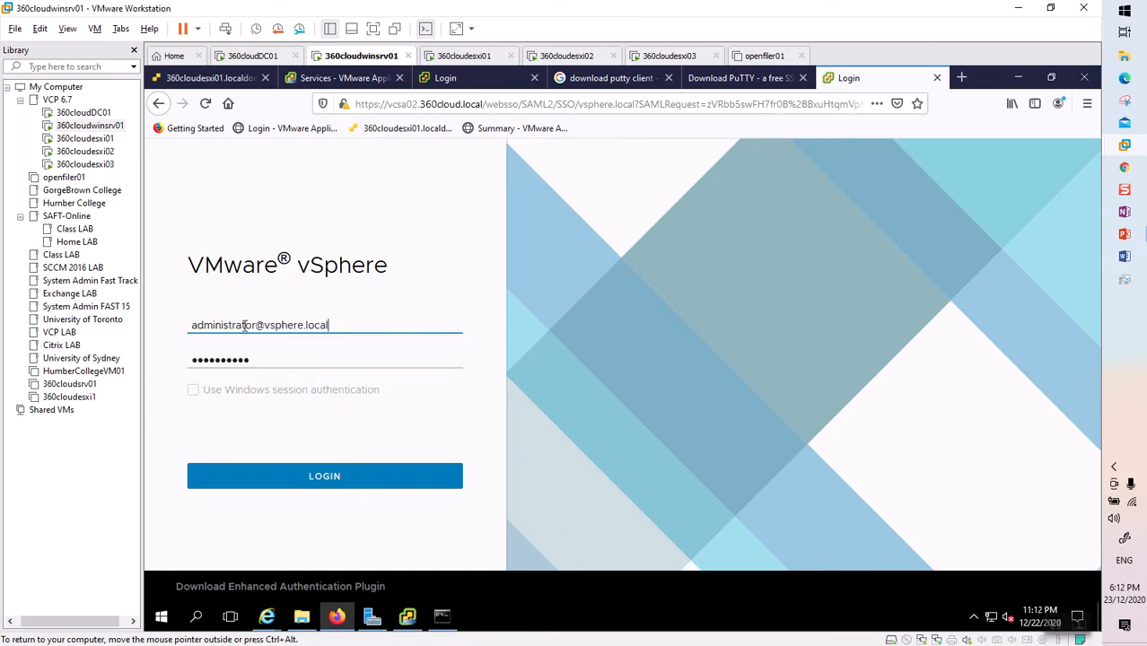
{"action": "left_click", "coordinate": [284, 359]}
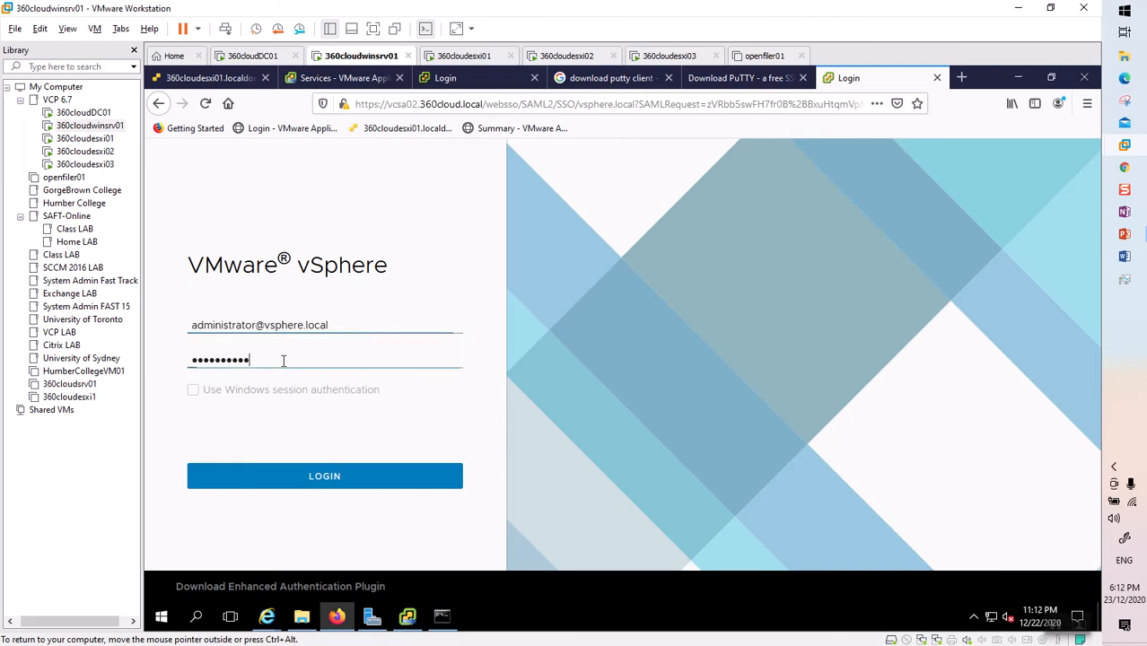
{"action": "left_click", "coordinate": [343, 483]}
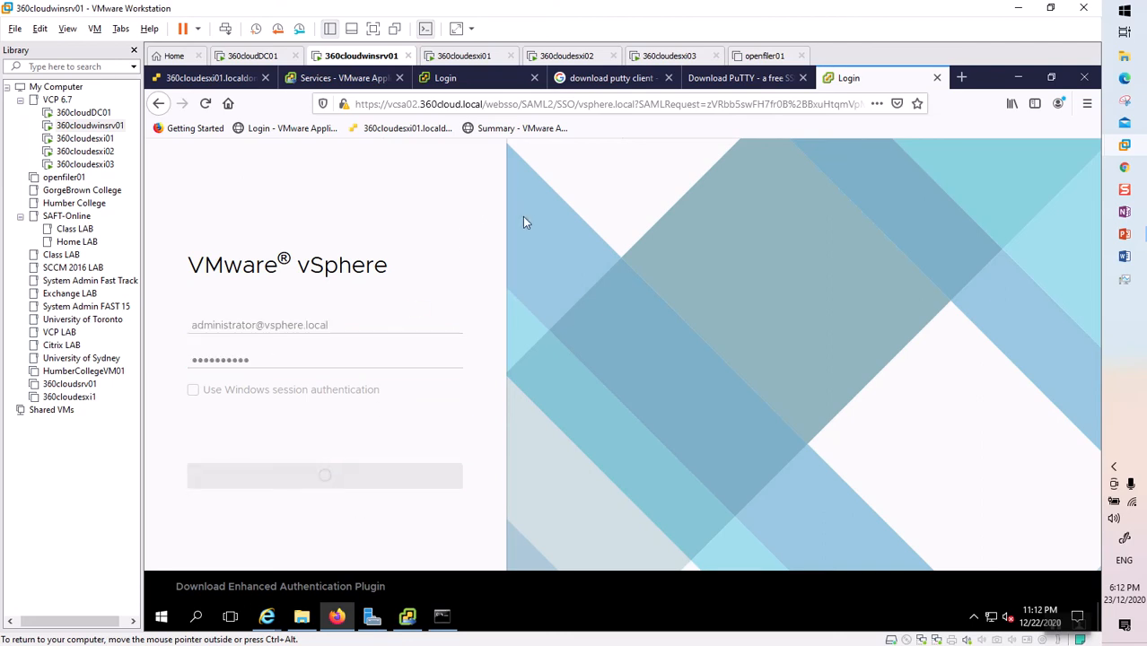
{"action": "left_click", "coordinate": [341, 81]}
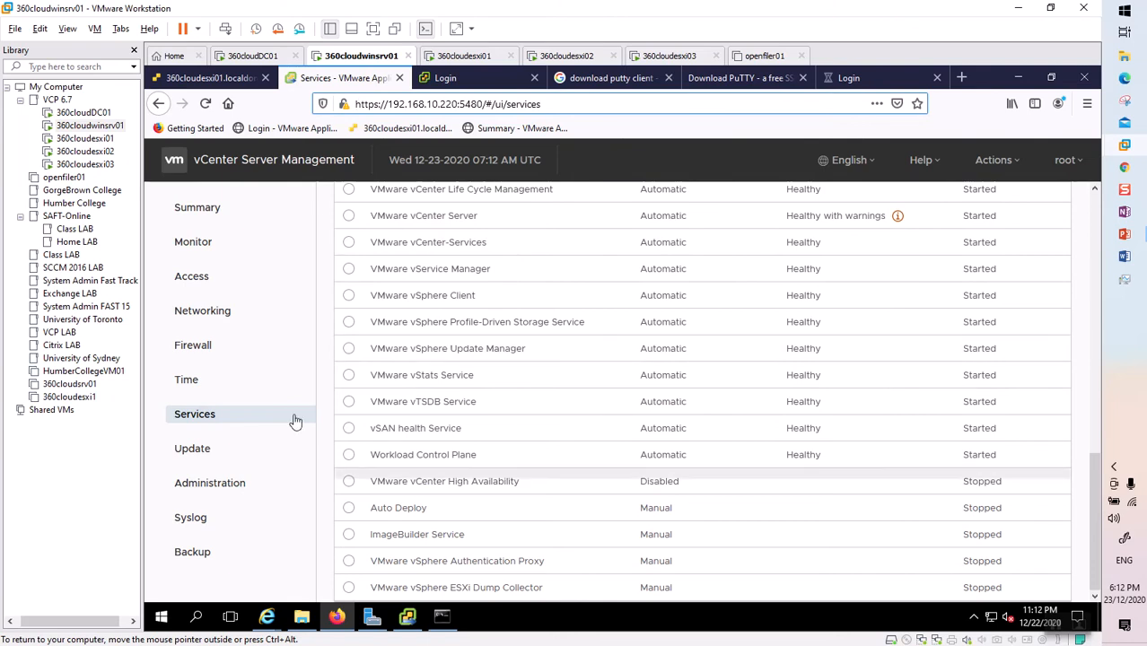
Return to the signed-in vSphere Client showing the vcsa02.360cloud.local summary and open Menu.
{"action": "left_click", "coordinate": [851, 79]}
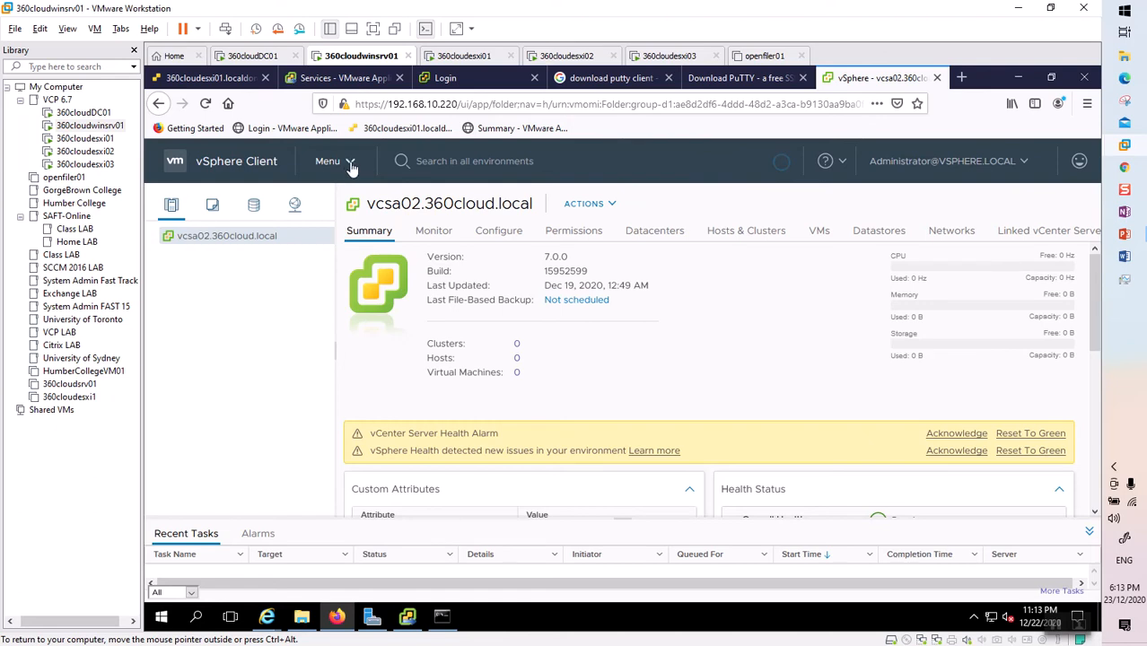
{"action": "left_click", "coordinate": [351, 166]}
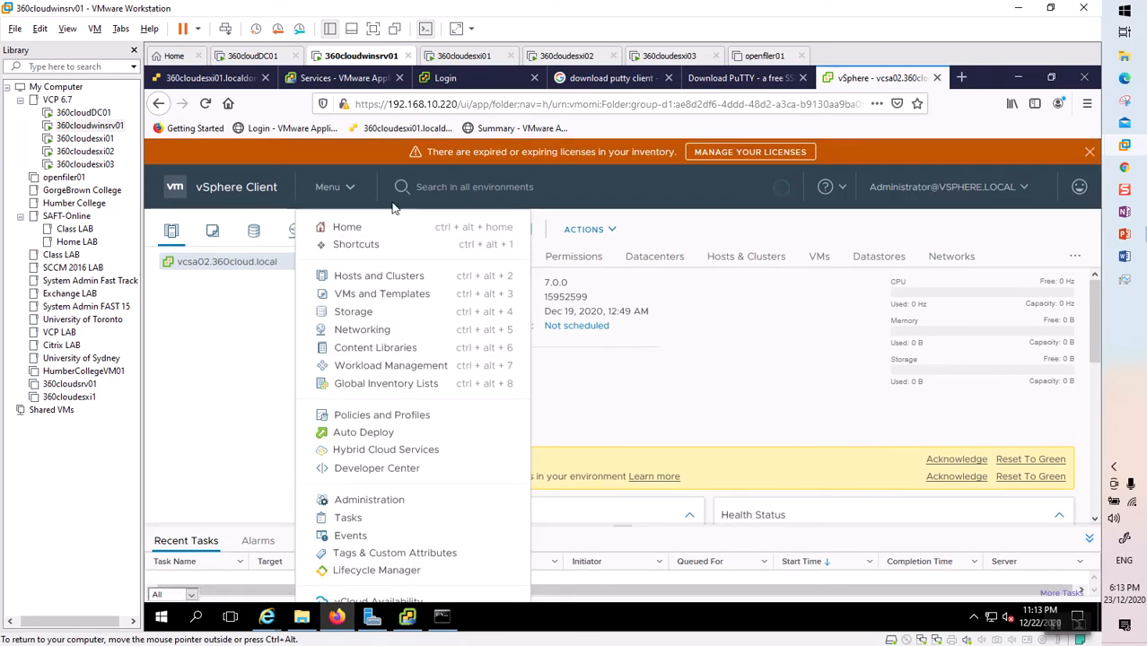
Dismiss the Menu dropdown, leaving the vcsa02.360cloud.local summary visible.
{"action": "left_click", "coordinate": [242, 304]}
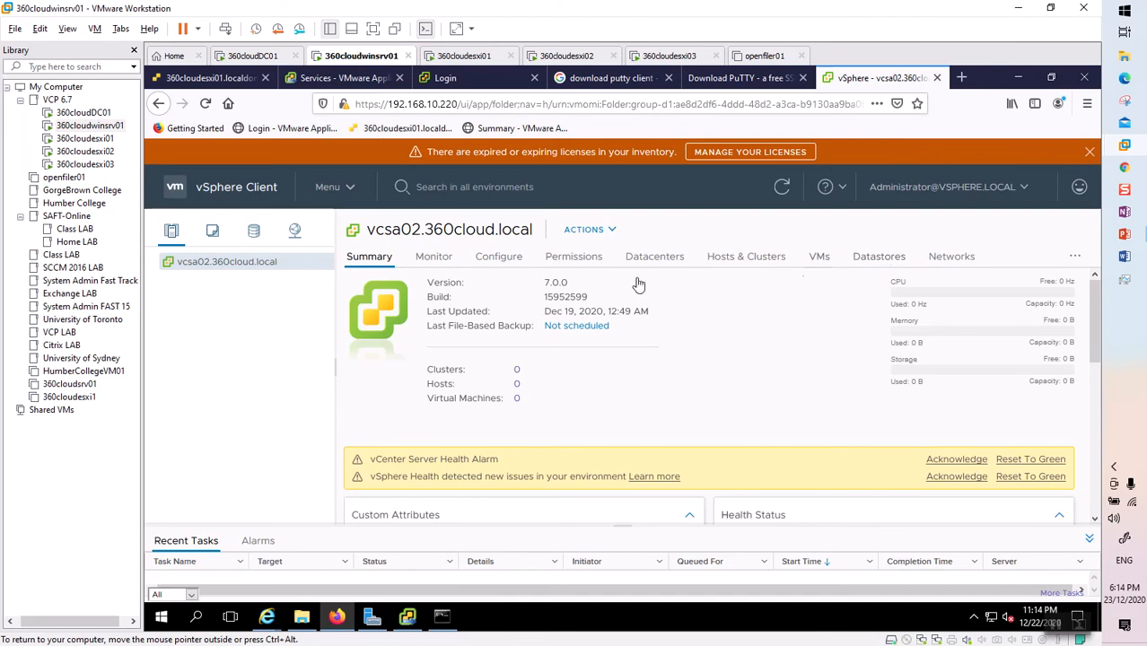
Cycle the inventory through VMs, Storage and Networking views, then enlarge Recent Tasks.
{"action": "left_click", "coordinate": [213, 233]}
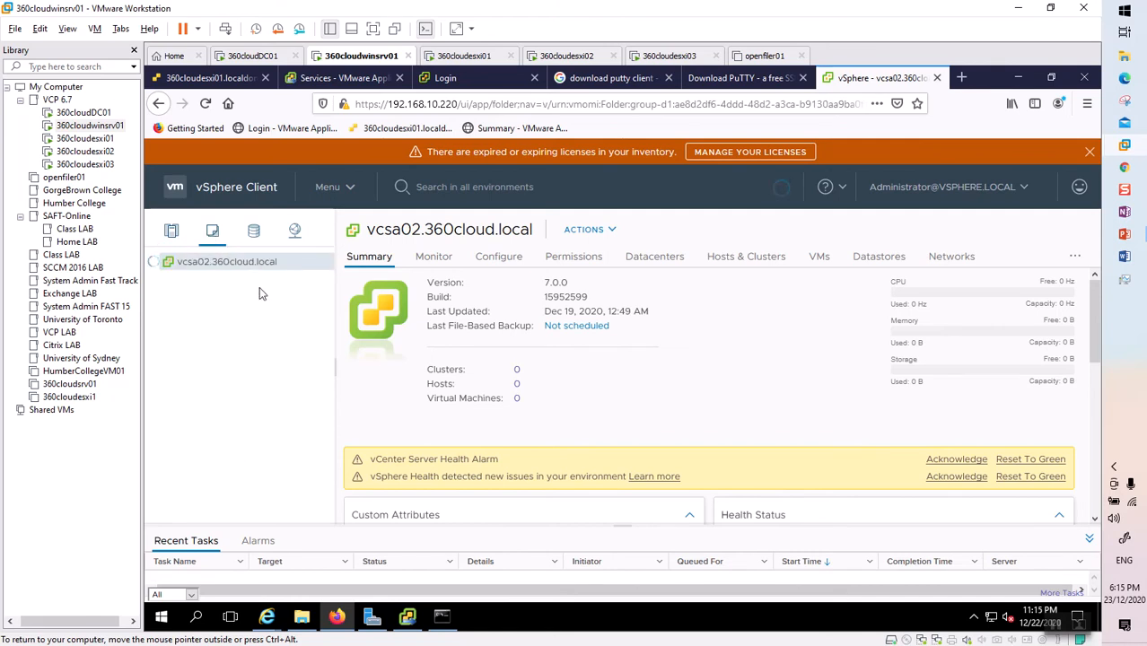
{"action": "left_click", "coordinate": [255, 234]}
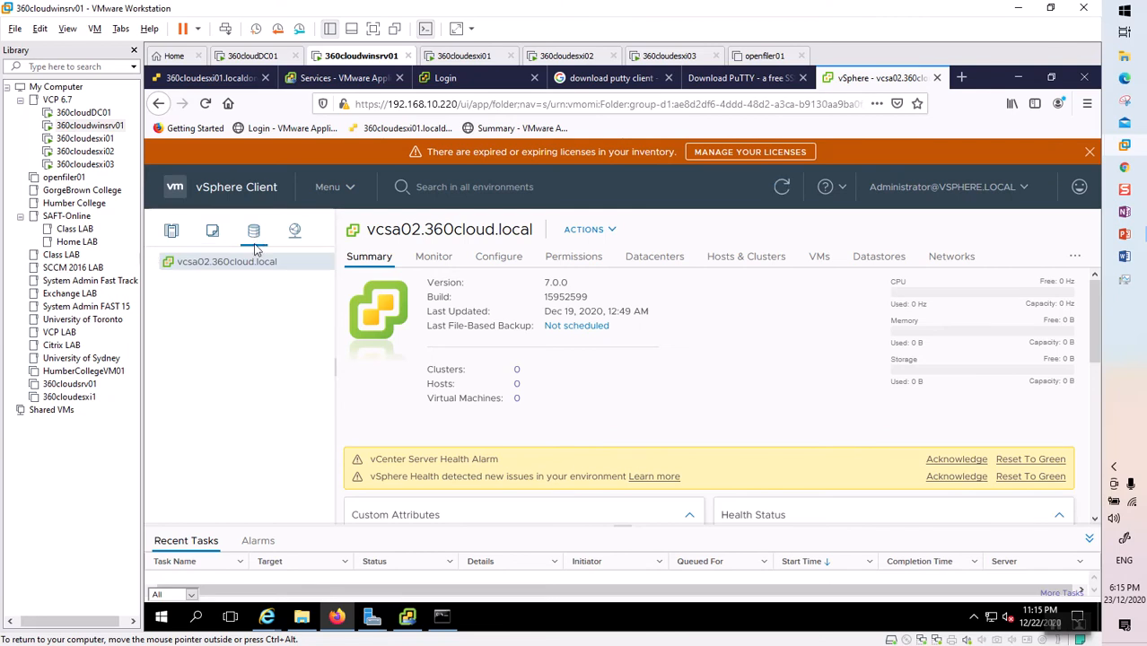
{"action": "left_click", "coordinate": [295, 232]}
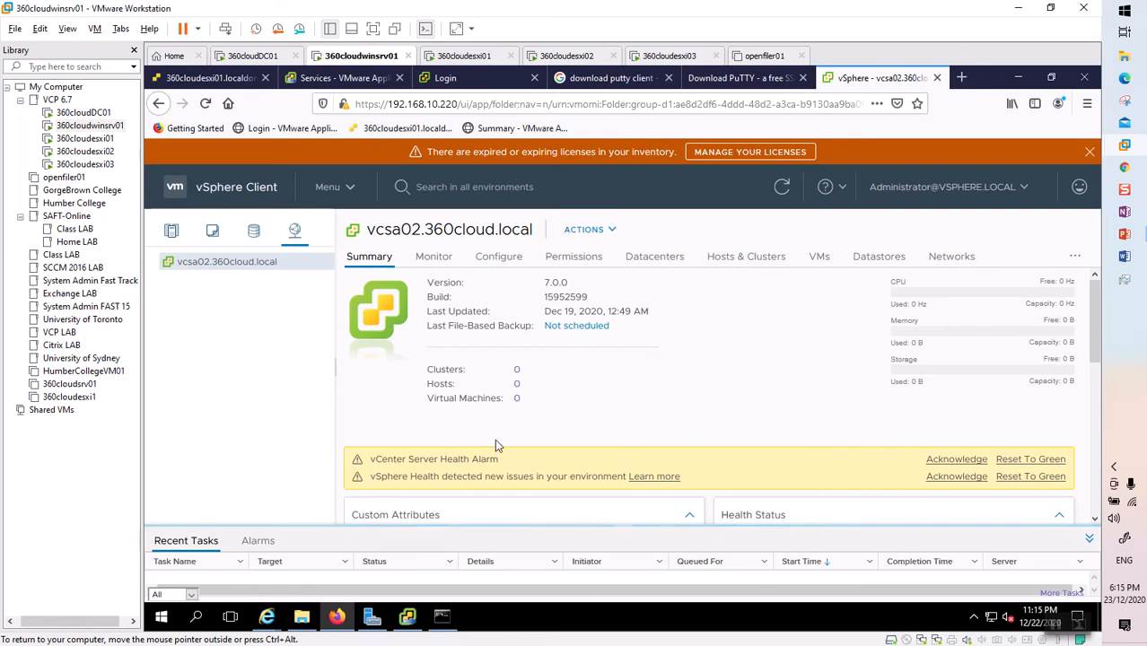
{"action": "left_click_drag", "start_coordinate": [496, 446], "coordinate": [495, 440]}
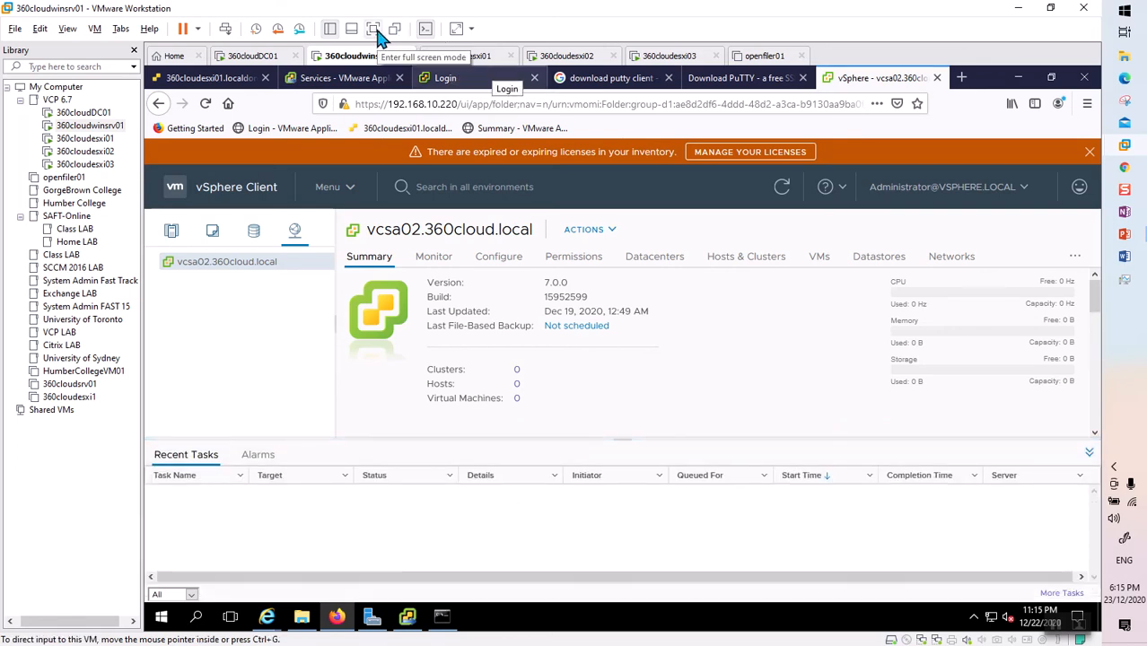
Run the server VM full screen, shrink Recent Tasks, and acknowledge the vCenter Server Health Alarm.
{"action": "left_click", "coordinate": [456, 30]}
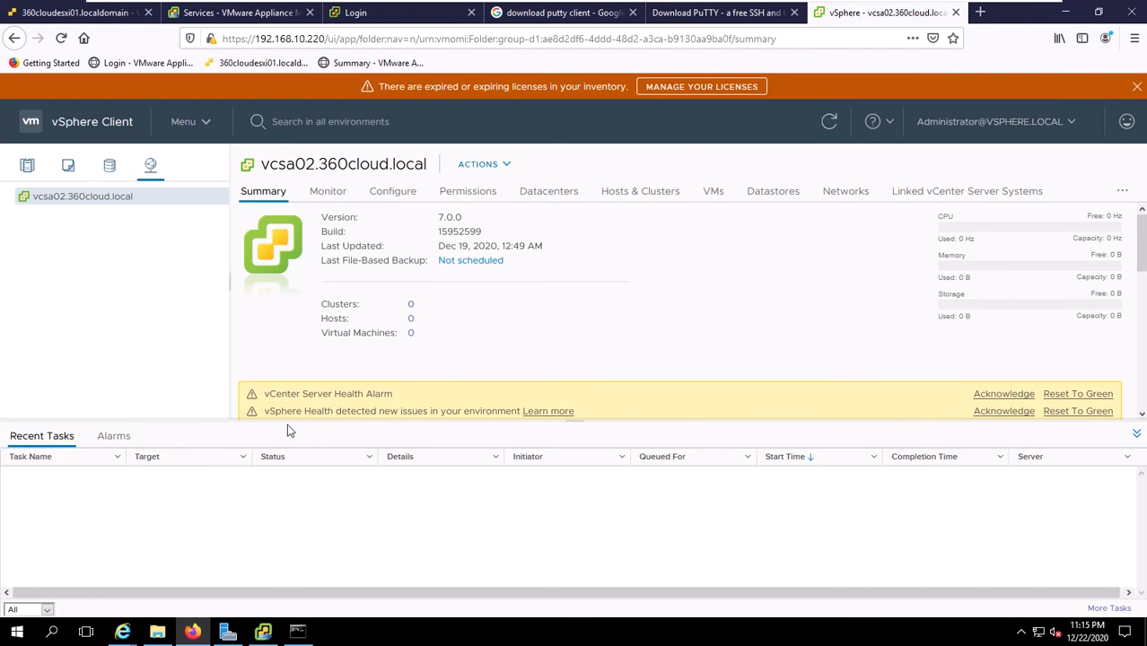
{"action": "left_click_drag", "start_coordinate": [518, 422], "coordinate": [720, 277]}
{"action": "left_click", "coordinate": [797, 325]}
{"action": "scroll", "coordinate": [800, 328], "scroll_direction": "up", "scroll_amount": 5}
{"action": "mouse_move", "coordinate": [487, 421]}
{"action": "left_mouse_down"}
{"action": "mouse_move", "coordinate": [496, 531]}
{"action": "mouse_move", "coordinate": [502, 485]}
{"action": "left_mouse_up"}
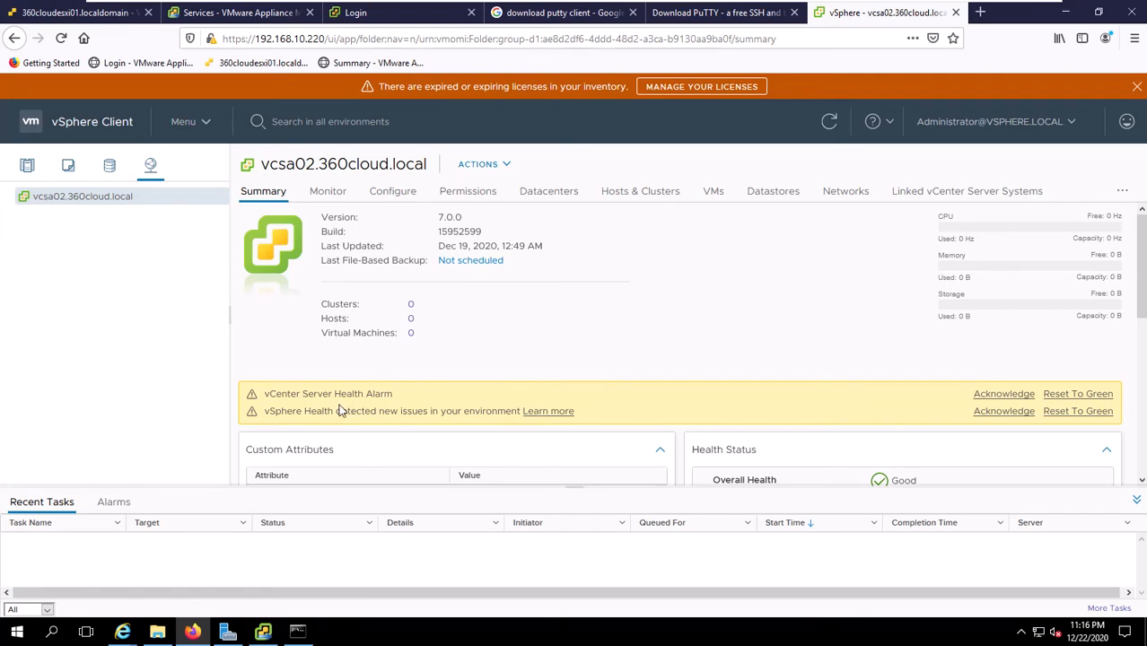
{"action": "mouse_move", "coordinate": [260, 3]}
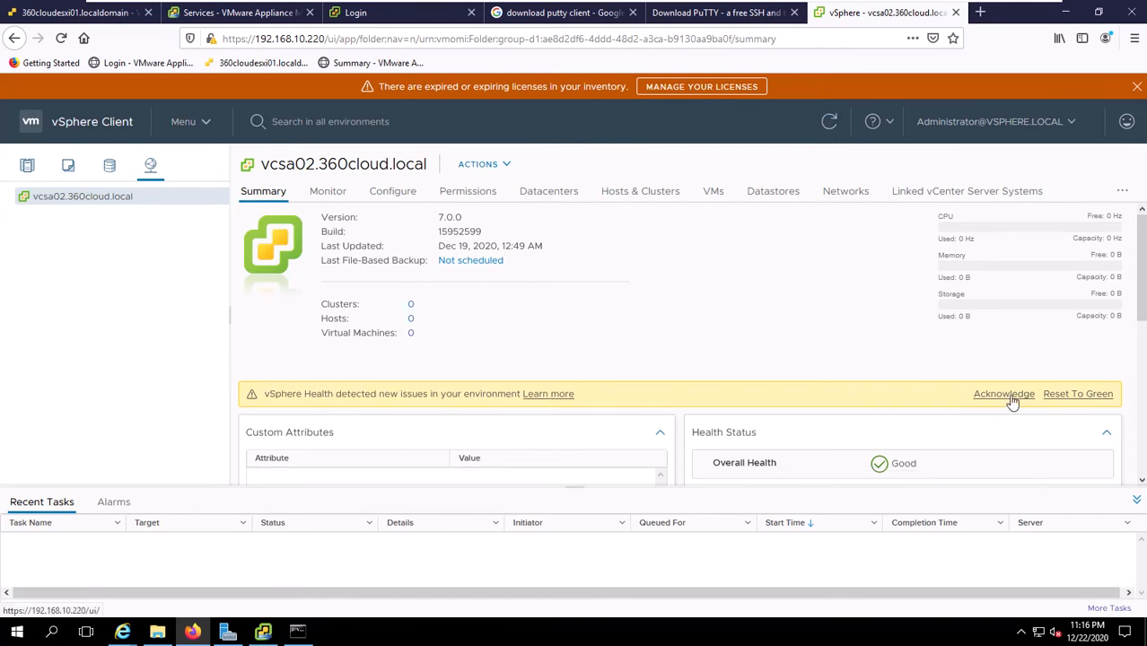
Acknowledge the vSphere Health alert and return the inventory to the Hosts and Clusters view.
{"action": "left_click", "coordinate": [1010, 395]}
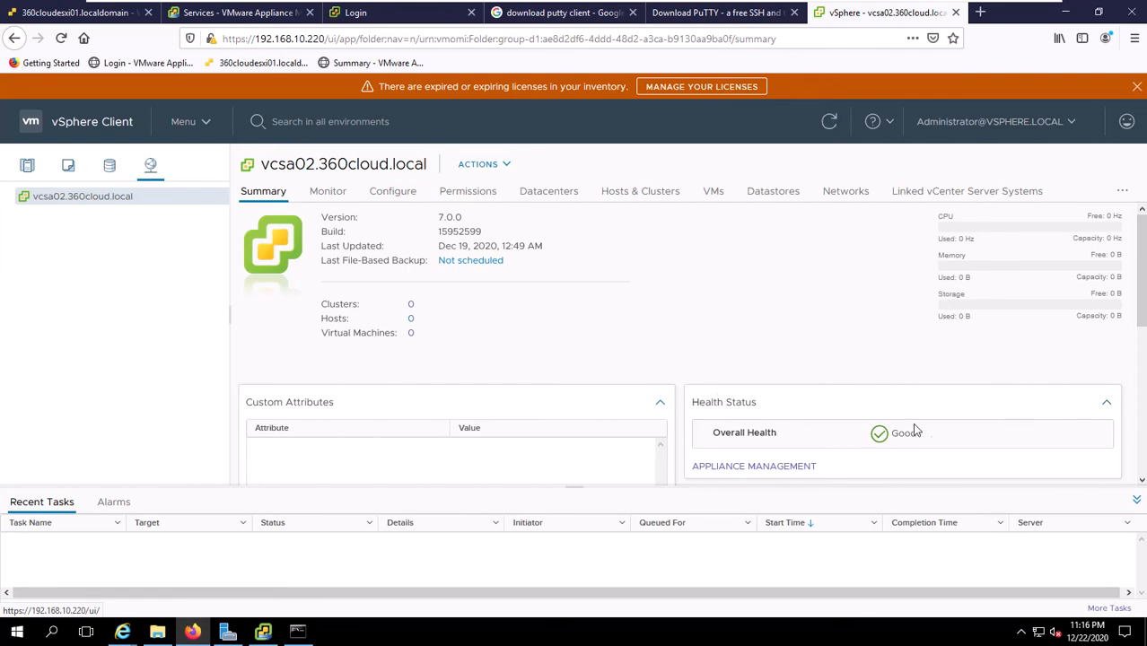
{"action": "scroll", "coordinate": [600, 438], "scroll_direction": "down", "scroll_amount": 5}
{"action": "scroll", "coordinate": [600, 436], "scroll_direction": "up", "scroll_amount": 3}
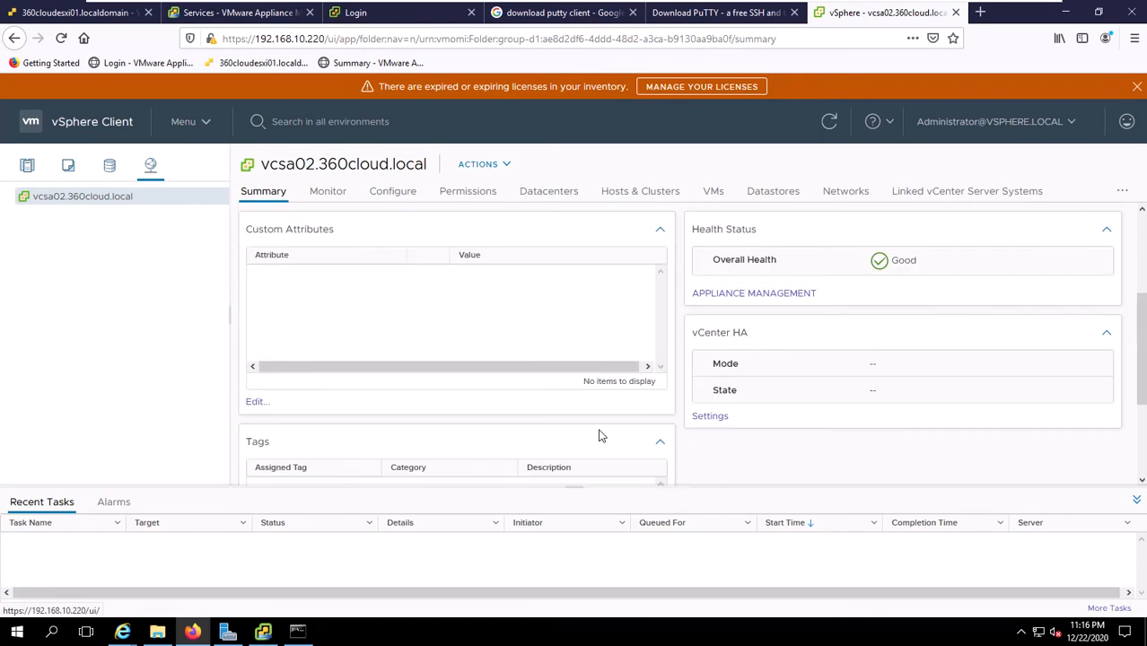
{"action": "scroll", "coordinate": [539, 404], "scroll_direction": "down", "scroll_amount": 3}
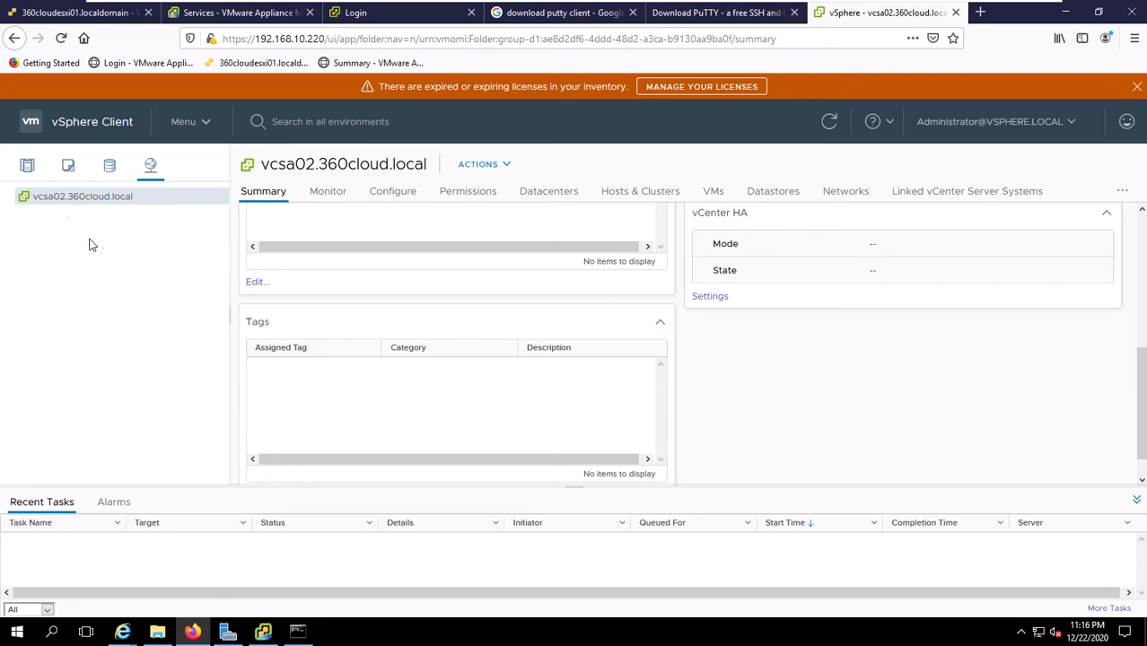
{"action": "left_click", "coordinate": [26, 171]}
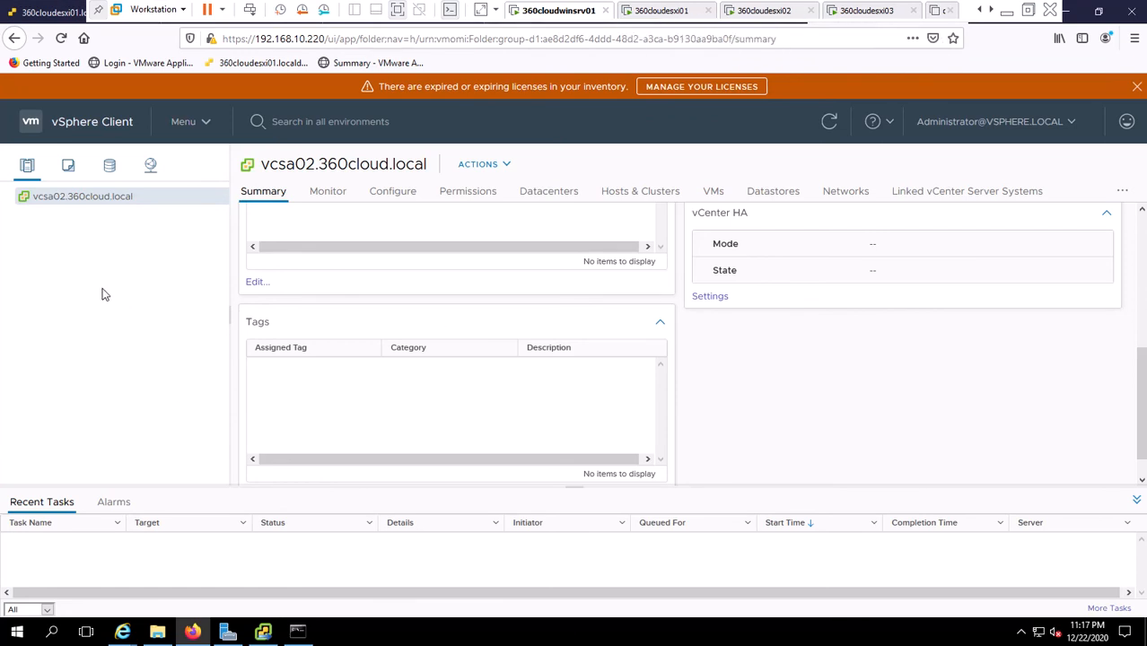
Create a folder named Canada under vcsa02.360cloud.local.
{"action": "right_click", "coordinate": [93, 196]}
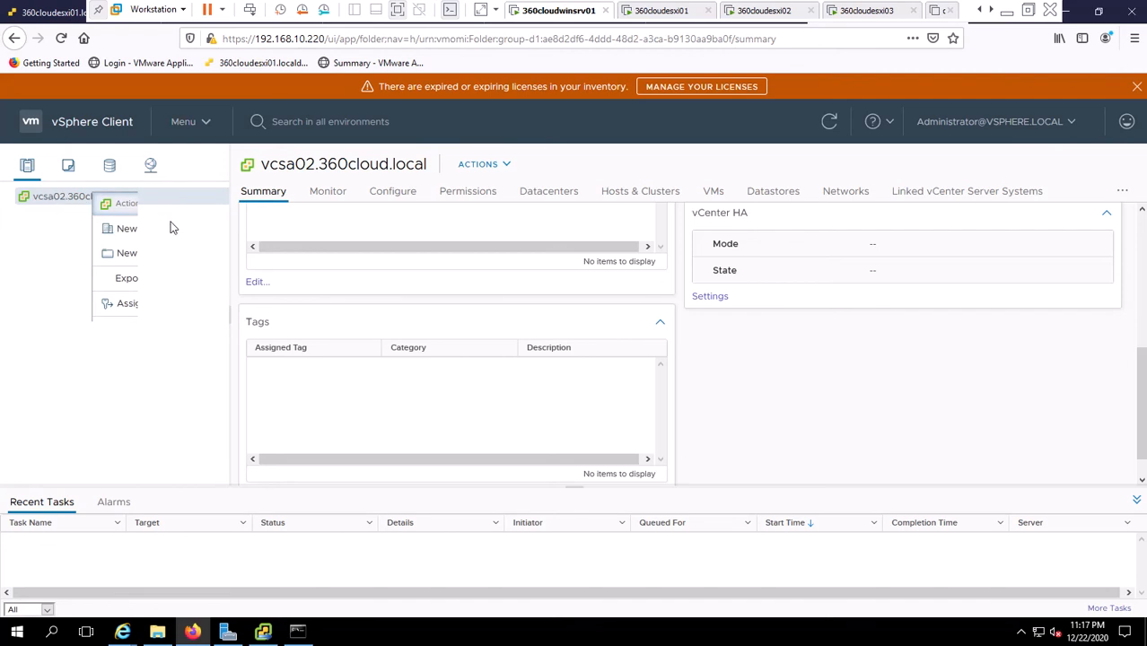
{"action": "left_click", "coordinate": [151, 256]}
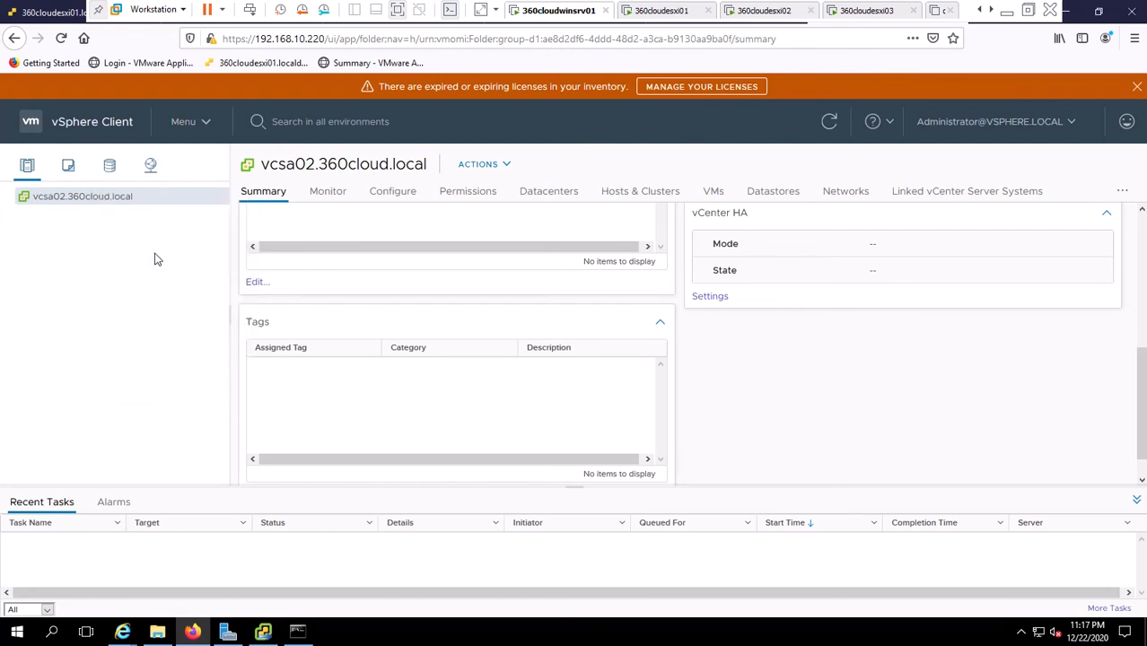
{"action": "type", "text": "Canada"}
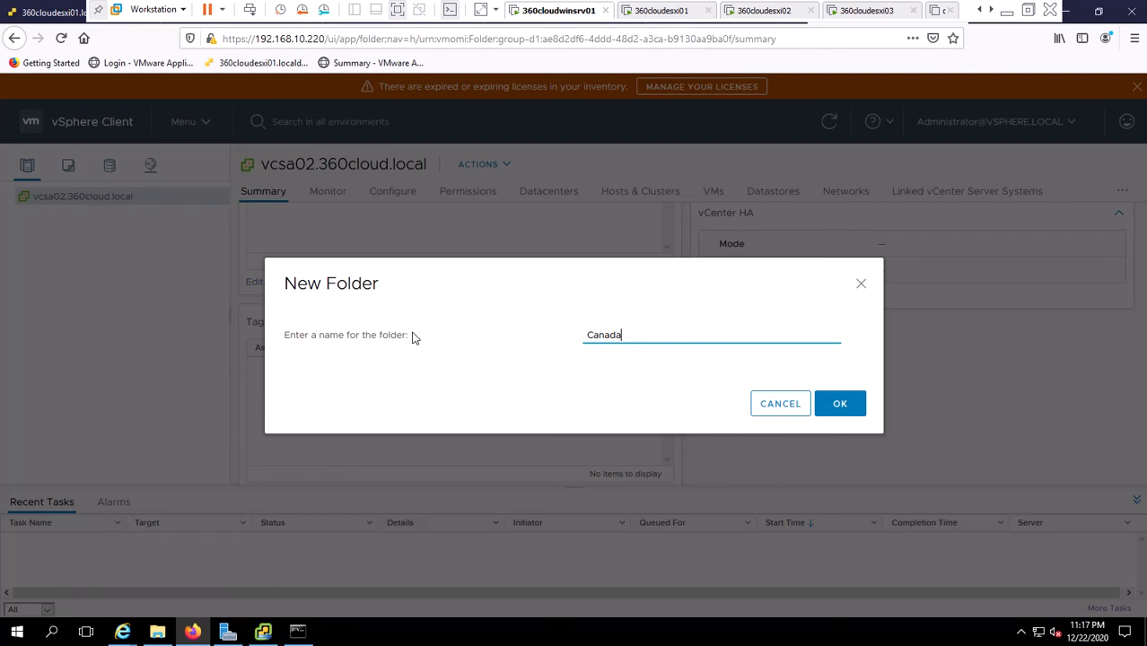
{"action": "left_click", "coordinate": [840, 406]}
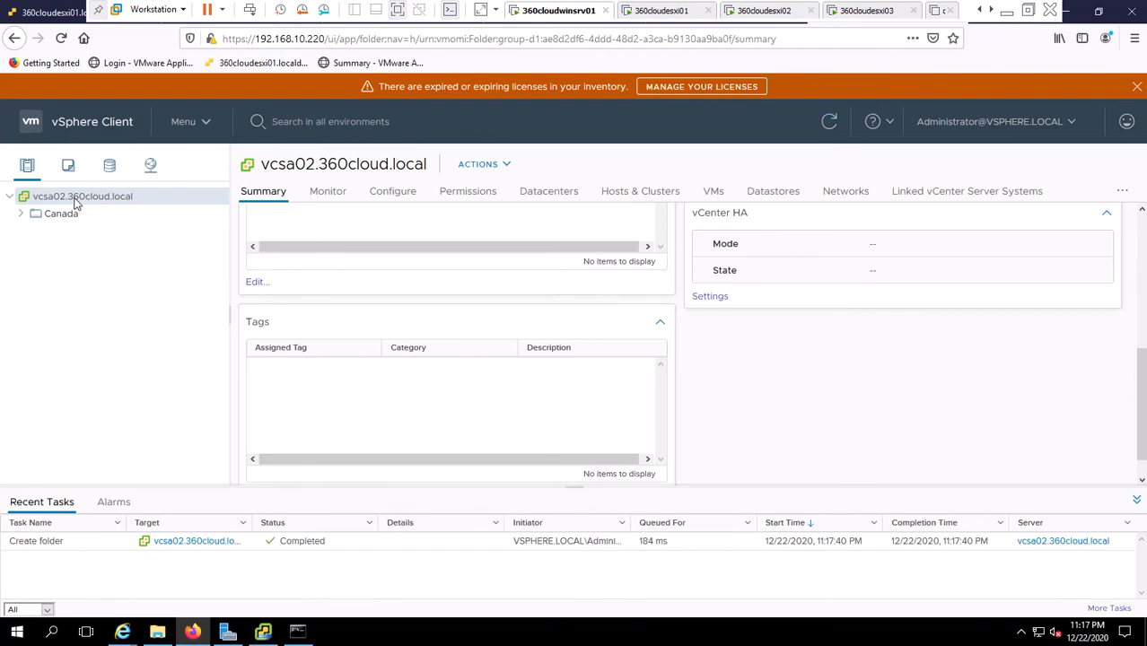
Create a second folder named US under vcsa02.360cloud.local.
{"action": "right_click", "coordinate": [77, 203]}
{"action": "left_click", "coordinate": [126, 259]}
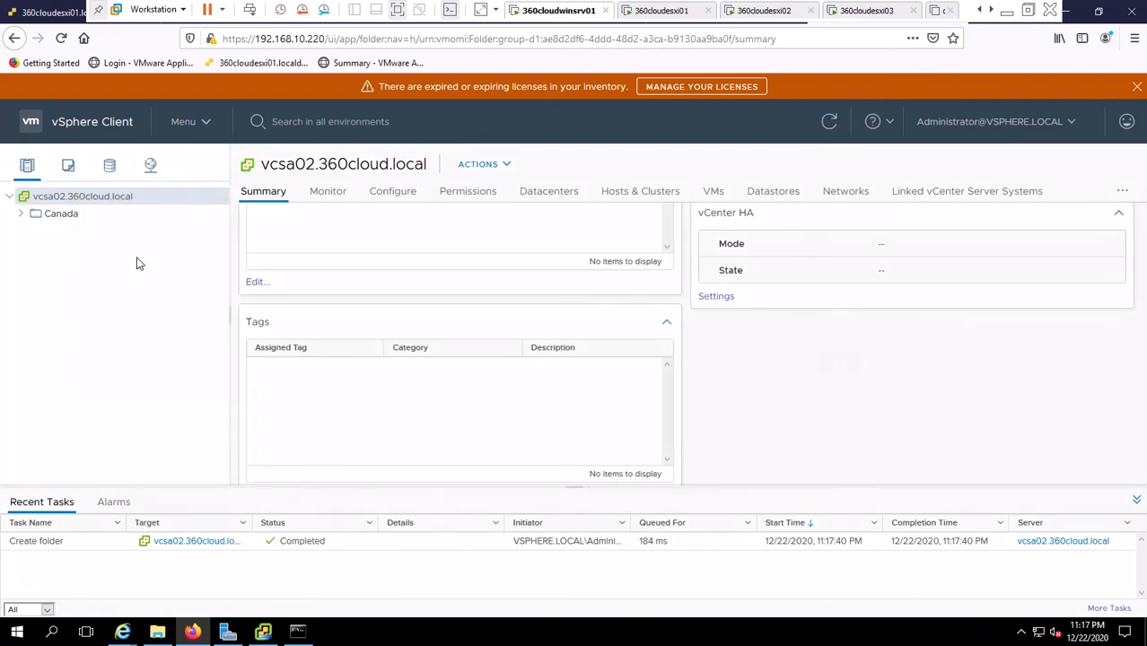
{"action": "type", "text": "US"}
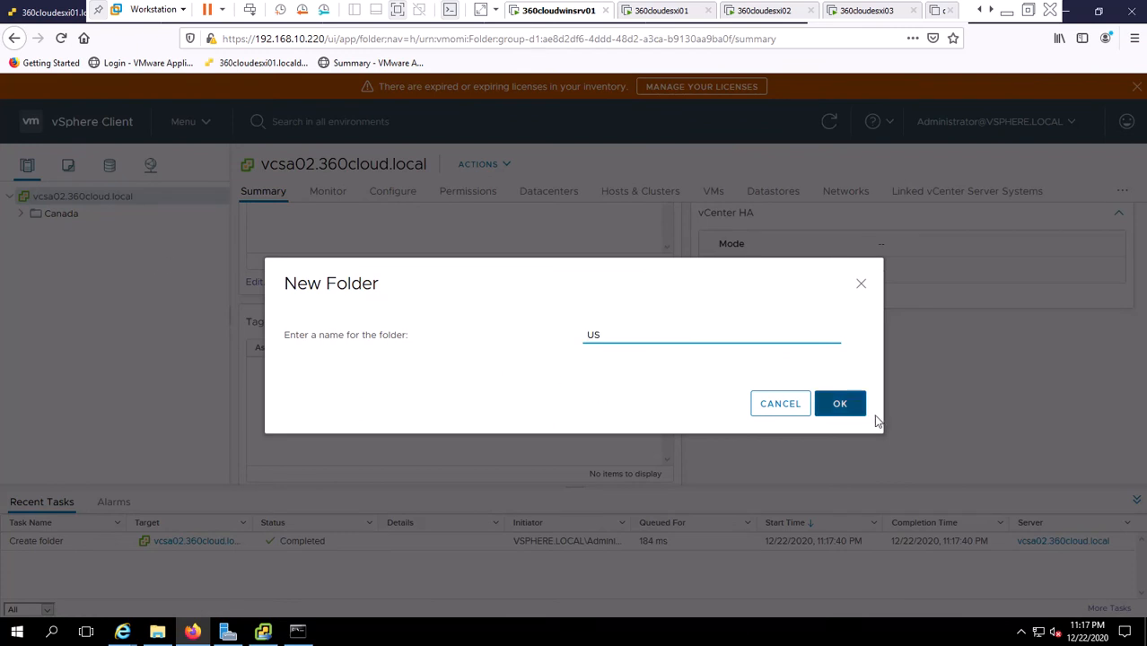
{"action": "left_click", "coordinate": [835, 404]}
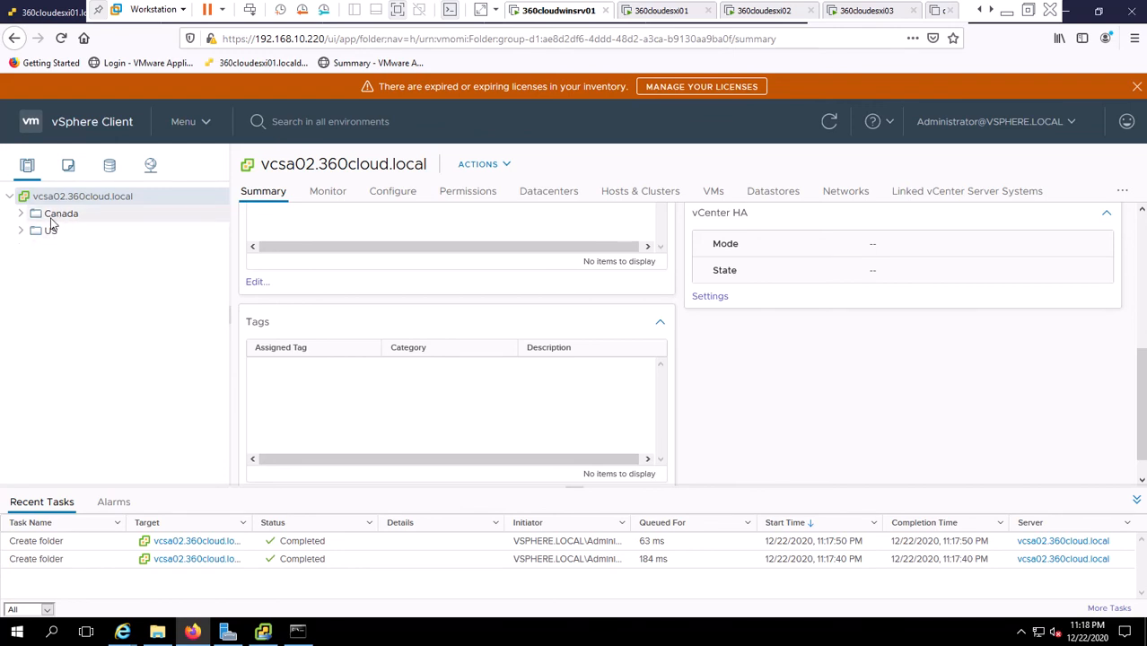
Create a datacenter named TorontoDatacenter inside the Canada folder.
{"action": "right_click", "coordinate": [54, 216]}
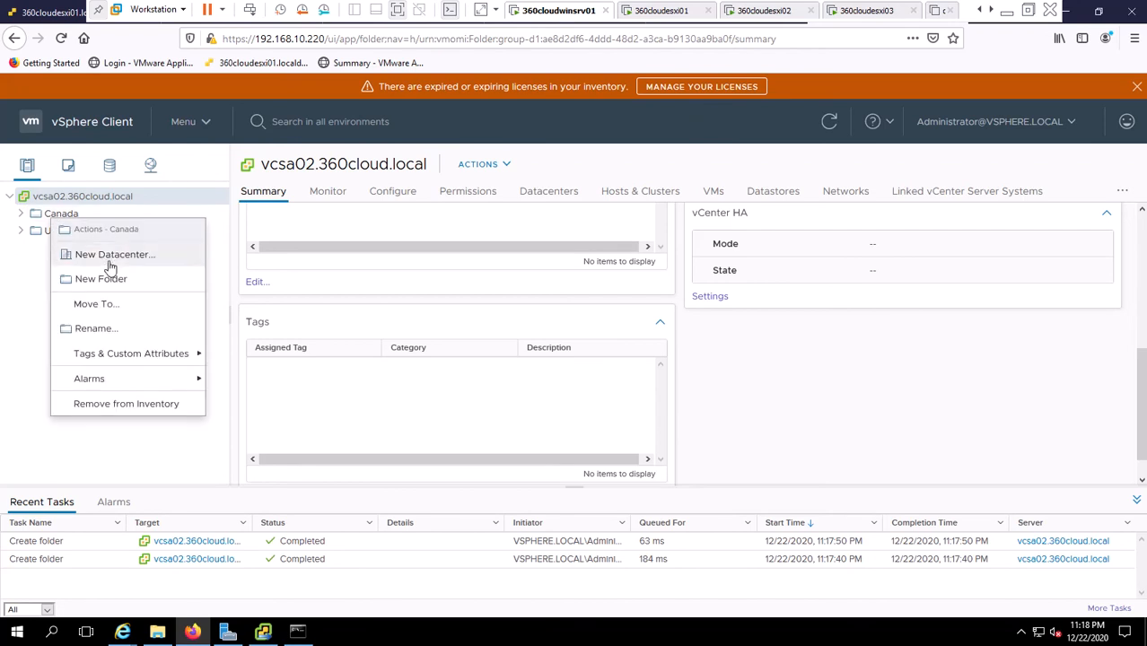
{"action": "left_click", "coordinate": [109, 258]}
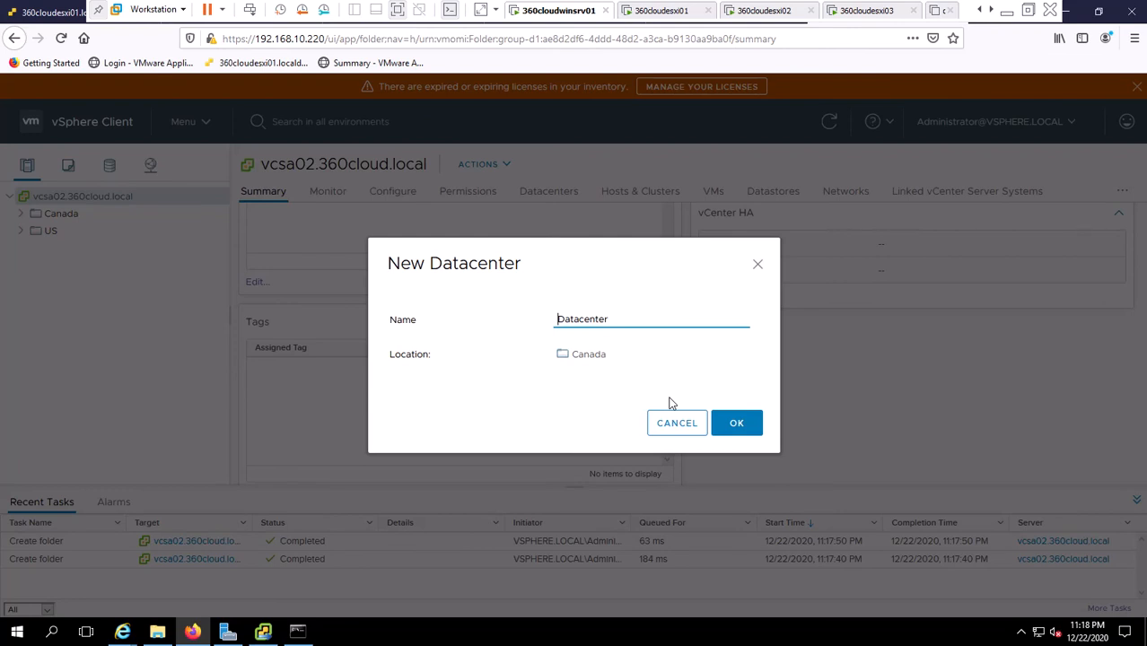
{"action": "type", "text": "Tronto"}
{"action": "type", "text": "o"}
{"action": "left_click", "coordinate": [745, 428]}
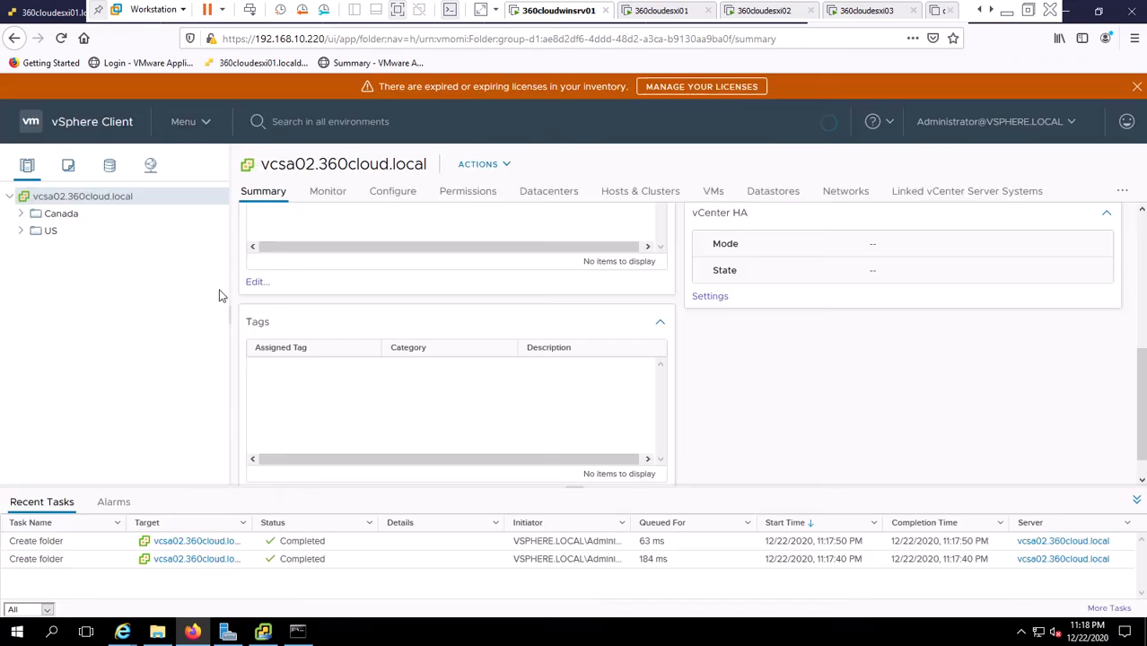
Create NYDatacenter inside the US folder and expand US to show it.
{"action": "left_click", "coordinate": [21, 231]}
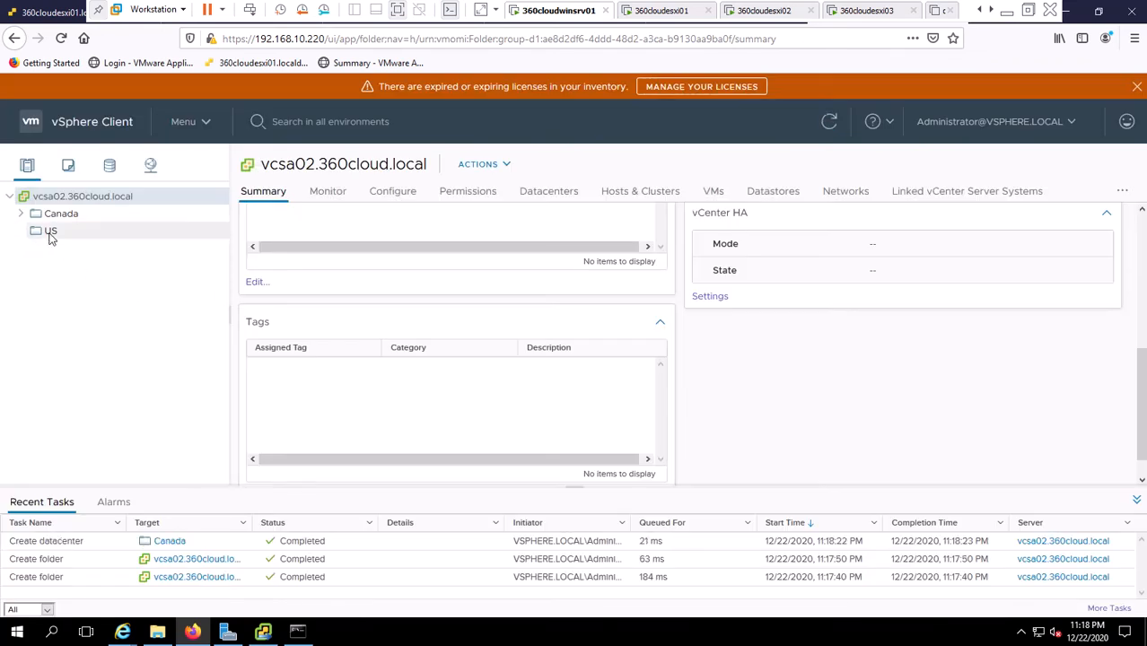
{"action": "right_click", "coordinate": [52, 239]}
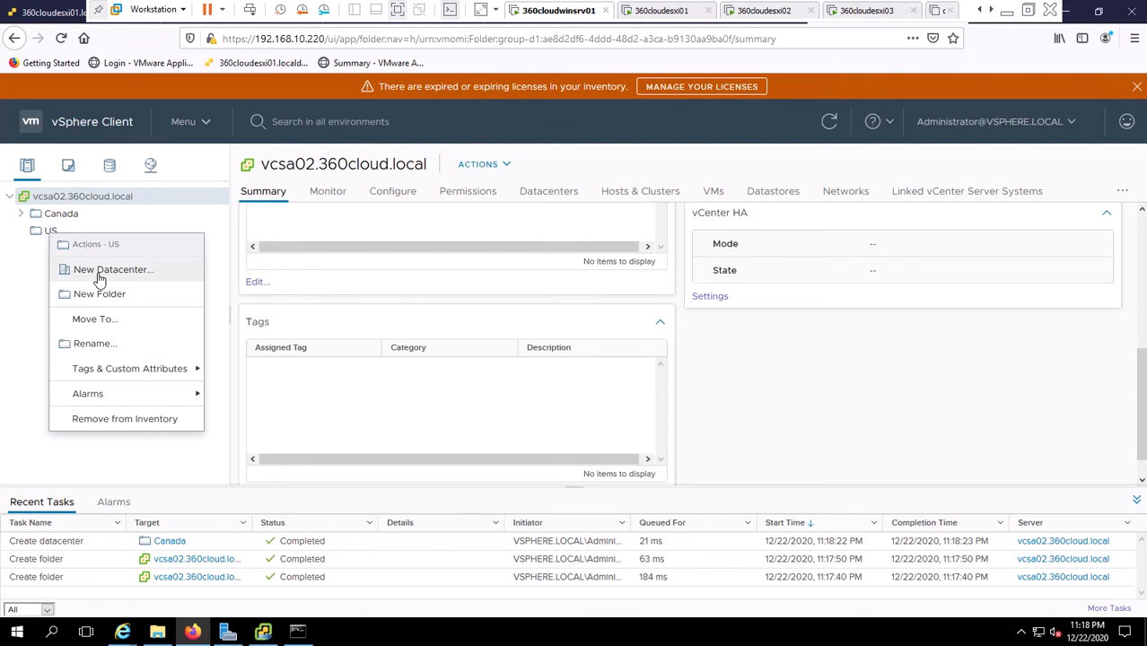
{"action": "left_click", "coordinate": [100, 280]}
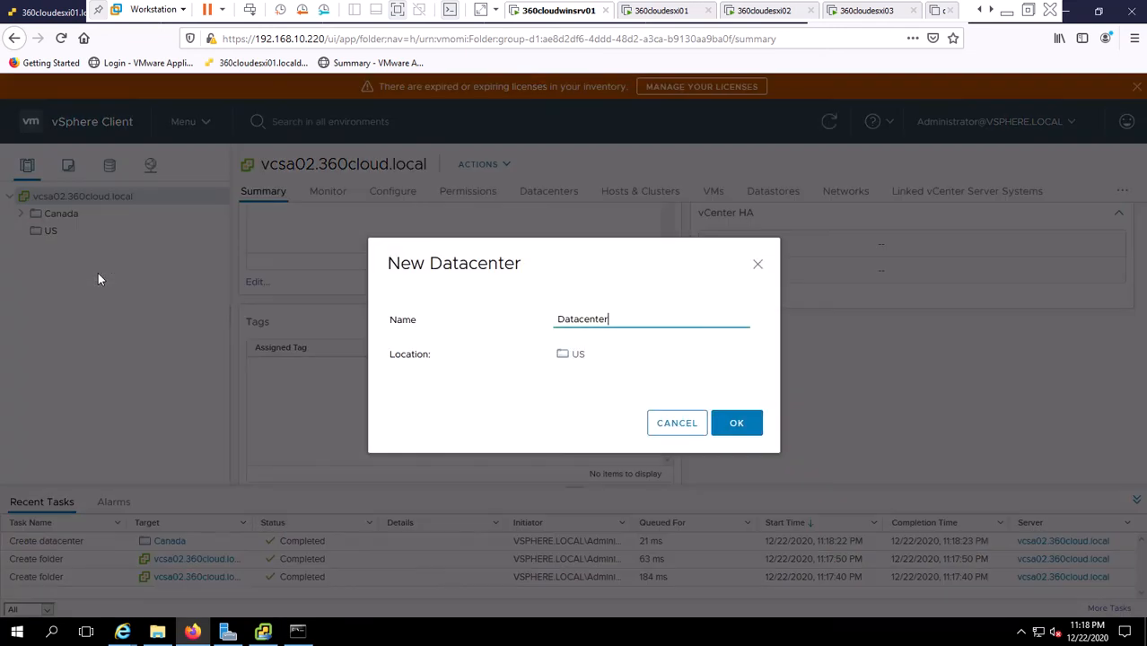
{"action": "key", "text": "Home"}
{"action": "type", "text": "NY"}
{"action": "left_click", "coordinate": [734, 427]}
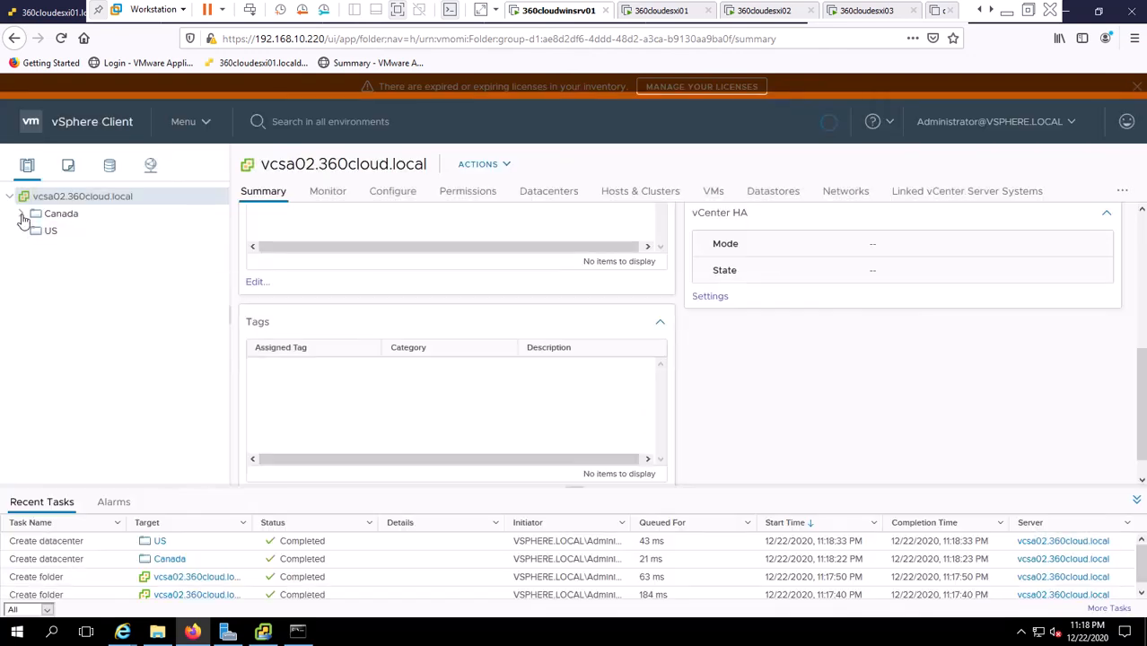
{"action": "left_click", "coordinate": [21, 230]}
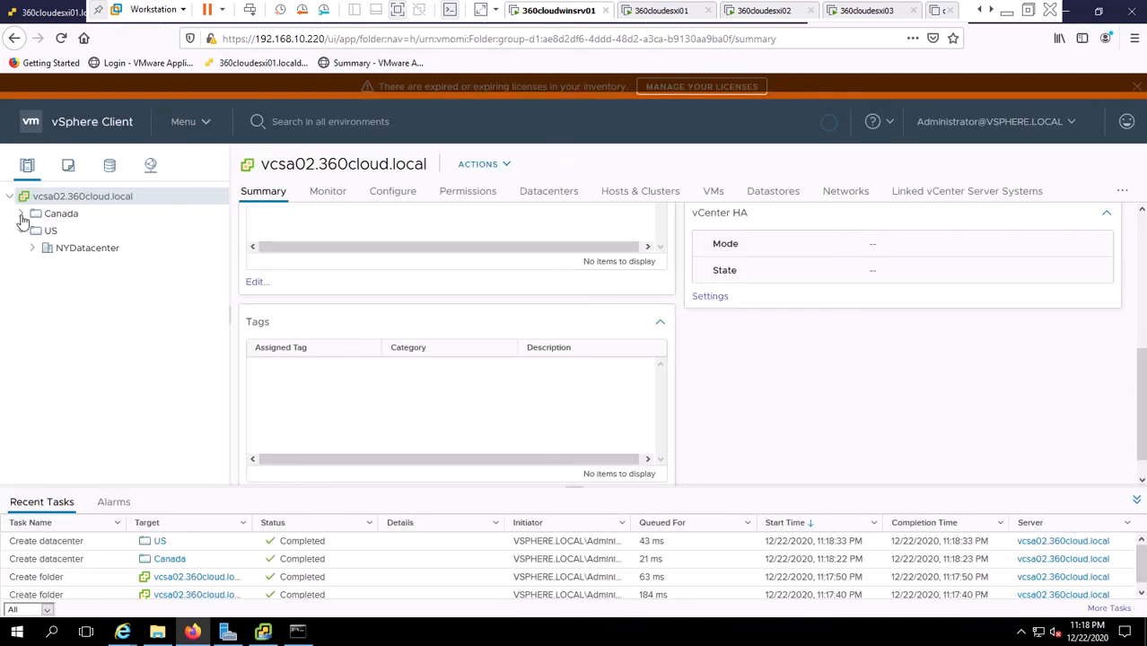
Expand Canada and TorontoDatacenter, then open and dismiss TorontoDatacenter's actions menu.
{"action": "left_click", "coordinate": [21, 214]}
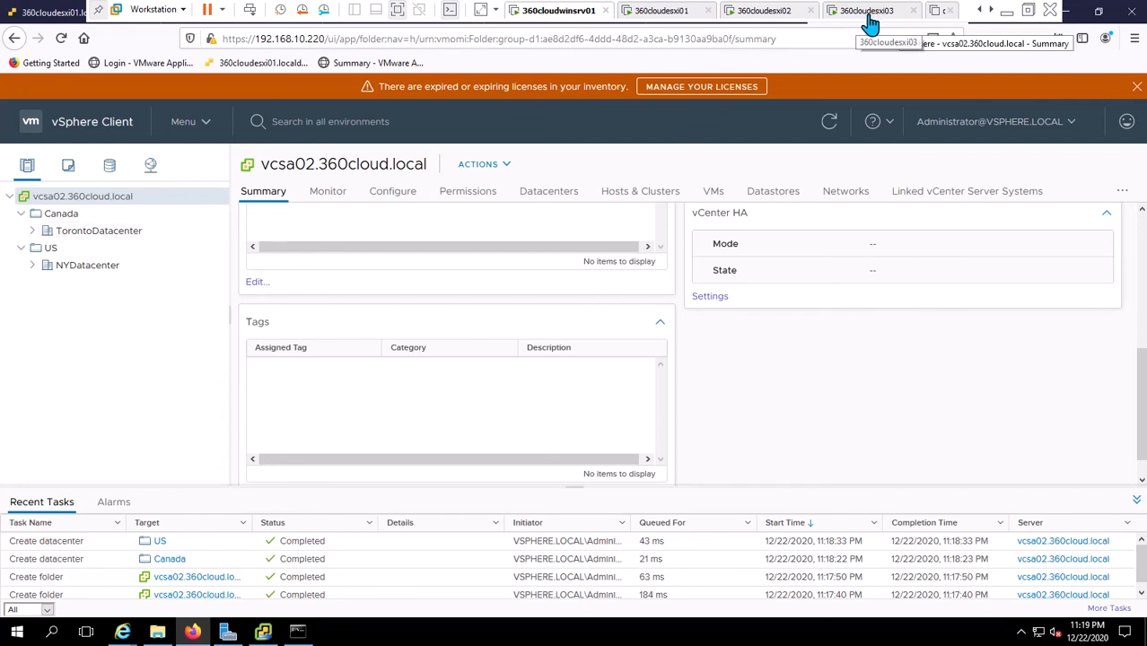
{"action": "left_click", "coordinate": [33, 232]}
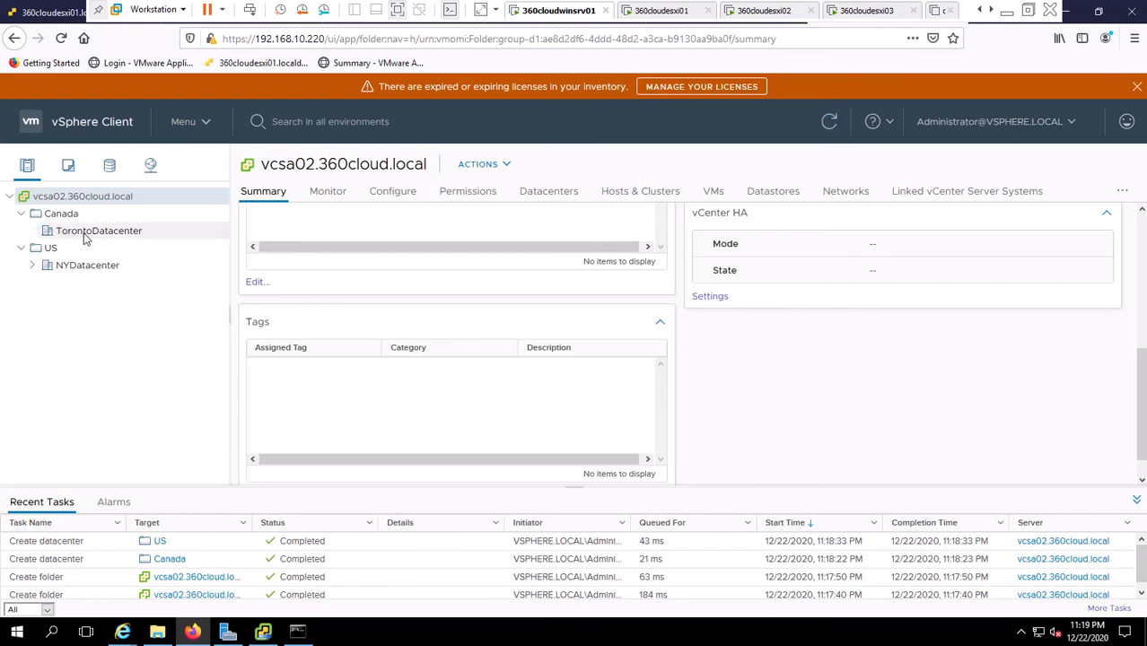
{"action": "right_click", "coordinate": [86, 235]}
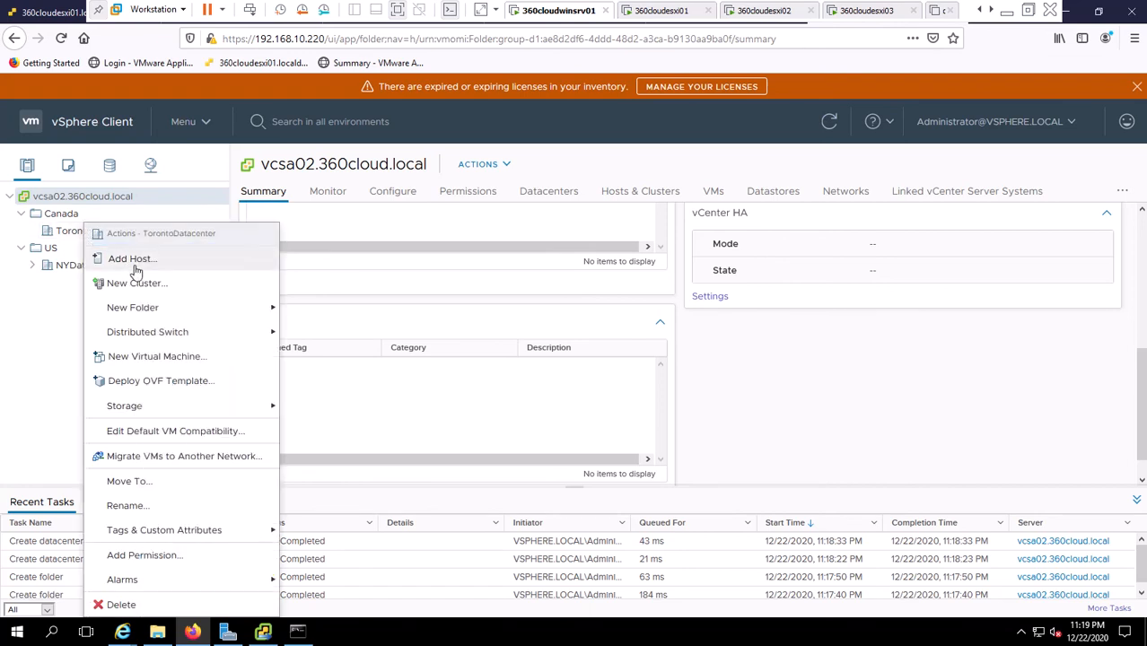
{"action": "left_click", "coordinate": [40, 359]}
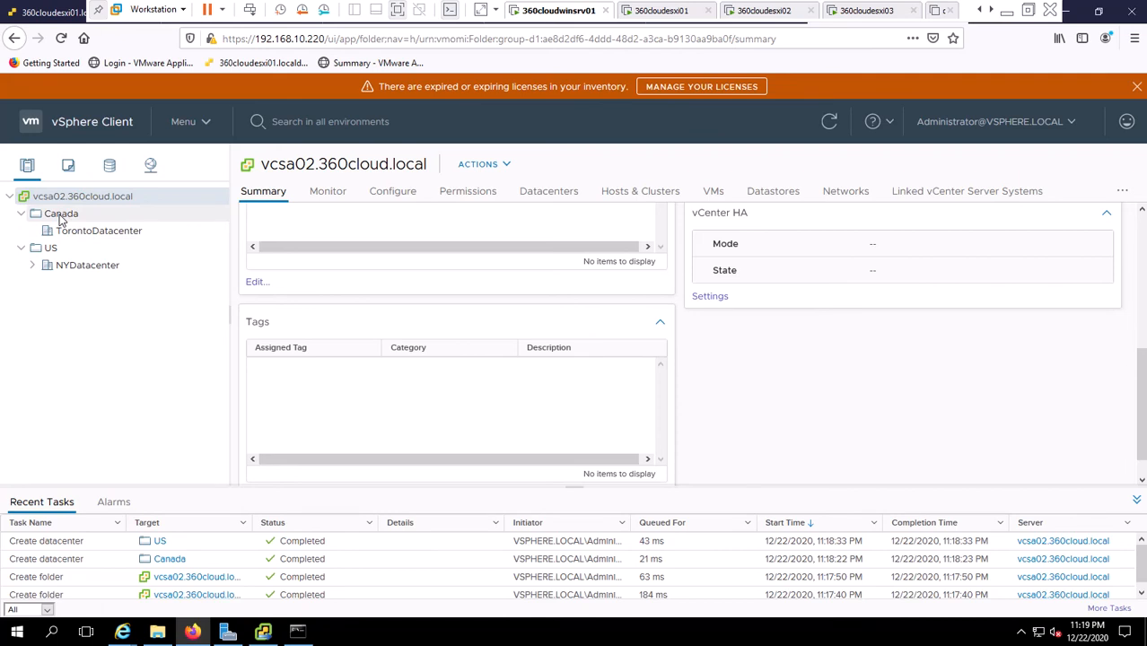
Open and dismiss the Canada folder's actions menu twice without choosing anything.
{"action": "right_click", "coordinate": [60, 218]}
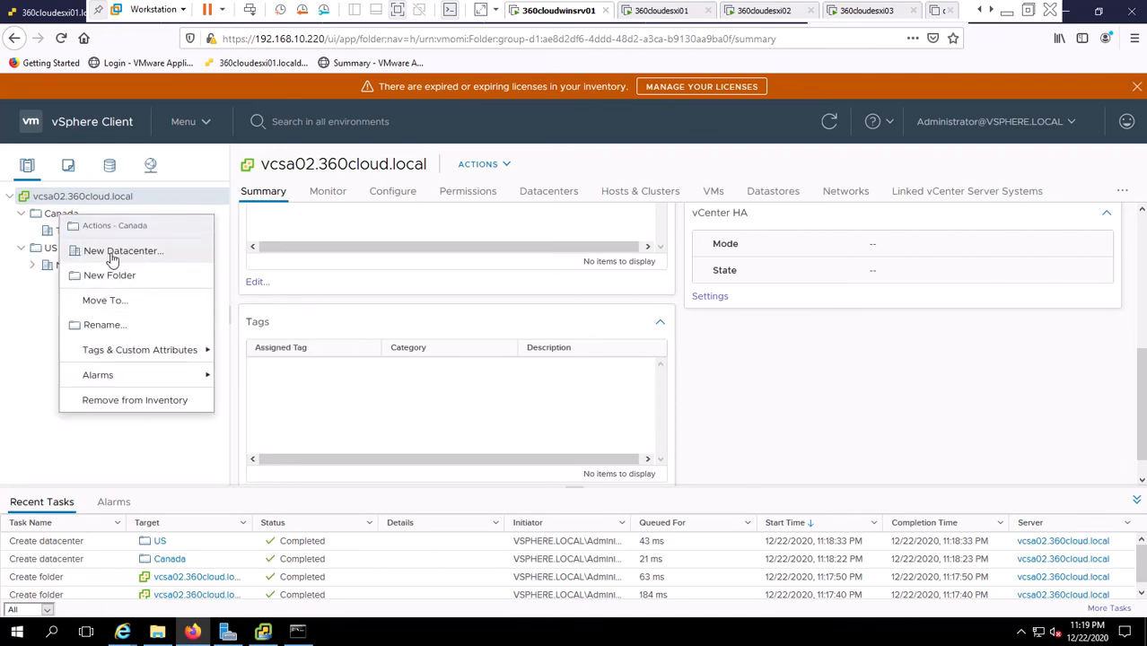
{"action": "left_click", "coordinate": [54, 215]}
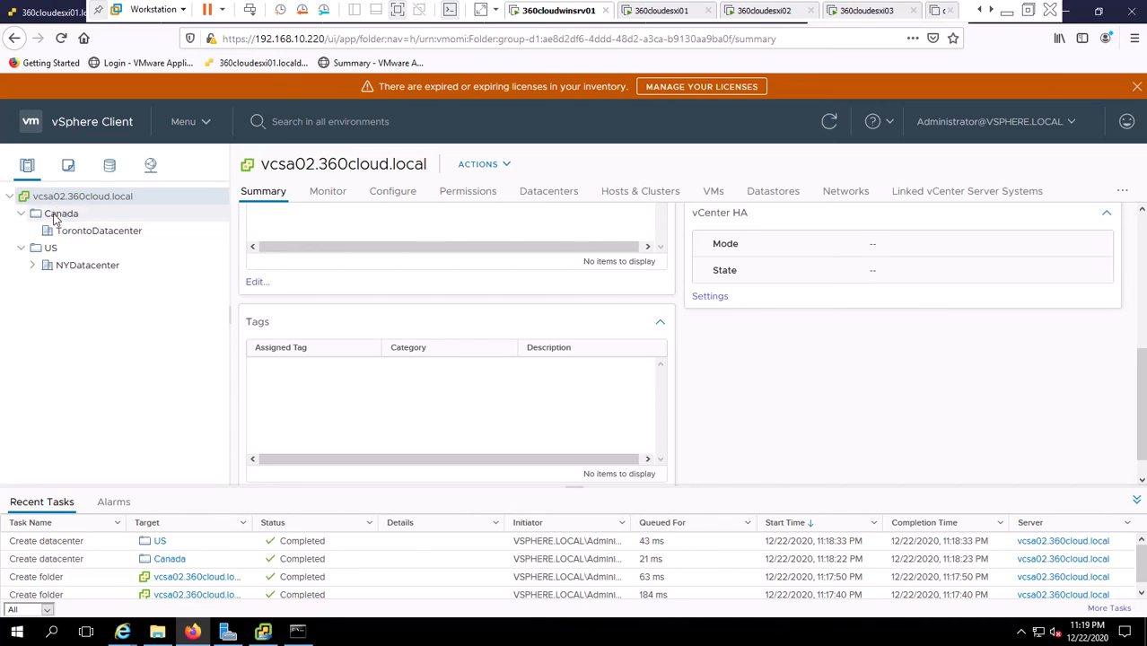
{"action": "right_click", "coordinate": [53, 219]}
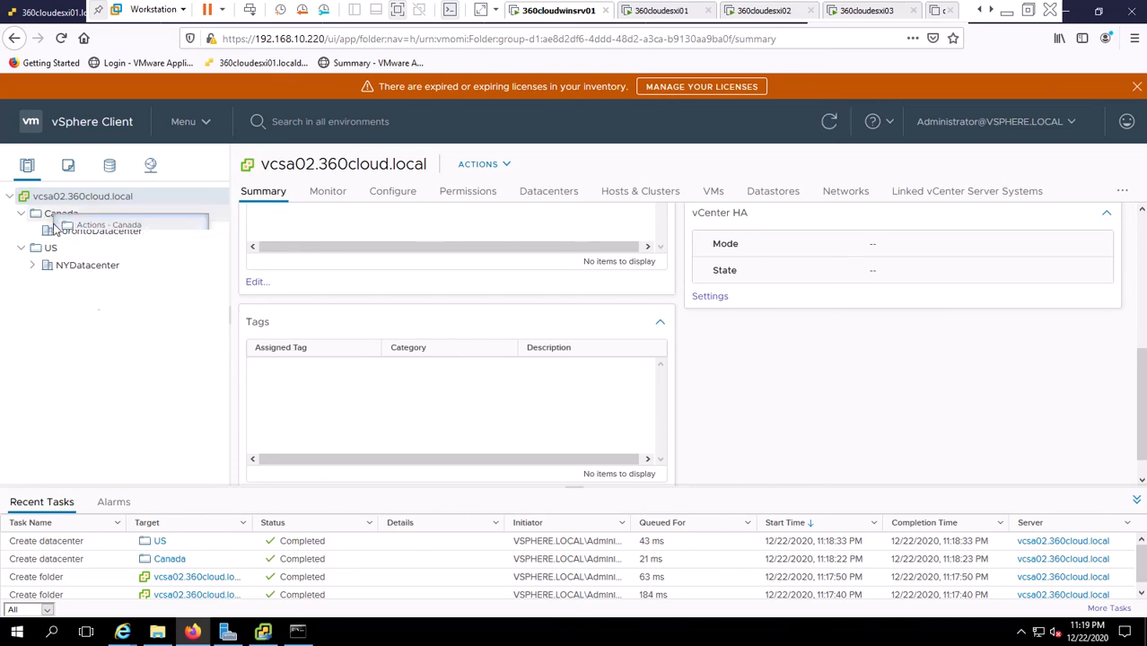
{"action": "left_click", "coordinate": [27, 335]}
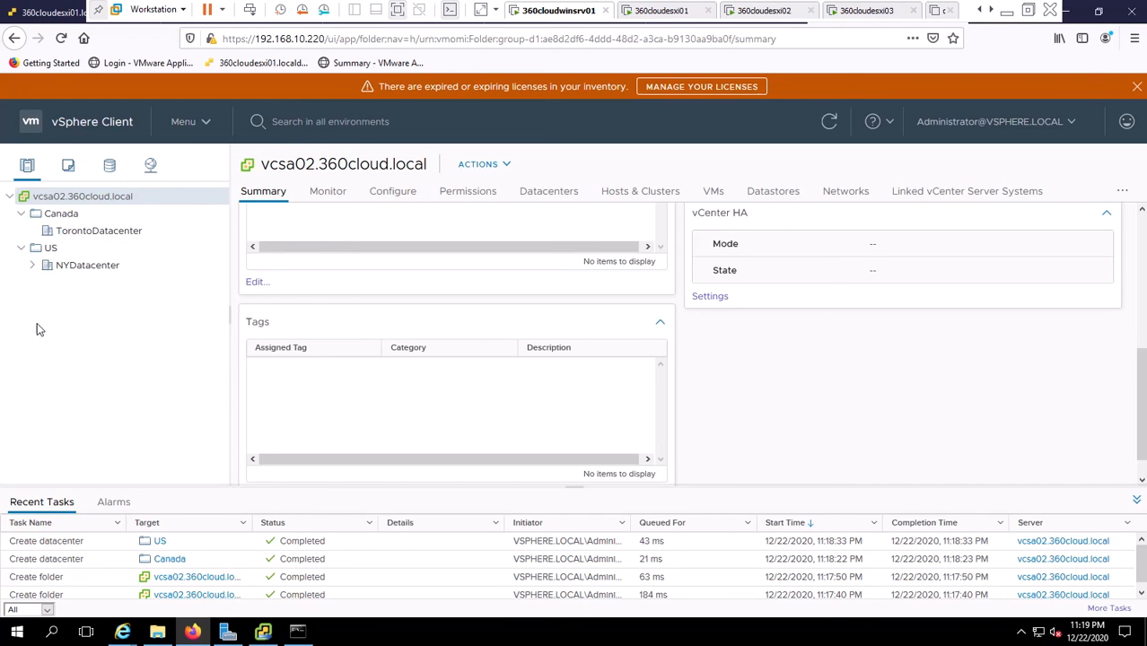
Start adding host 360cloudesxi01 to TorontoDatacenter by entering its host name.
{"action": "right_click", "coordinate": [93, 236]}
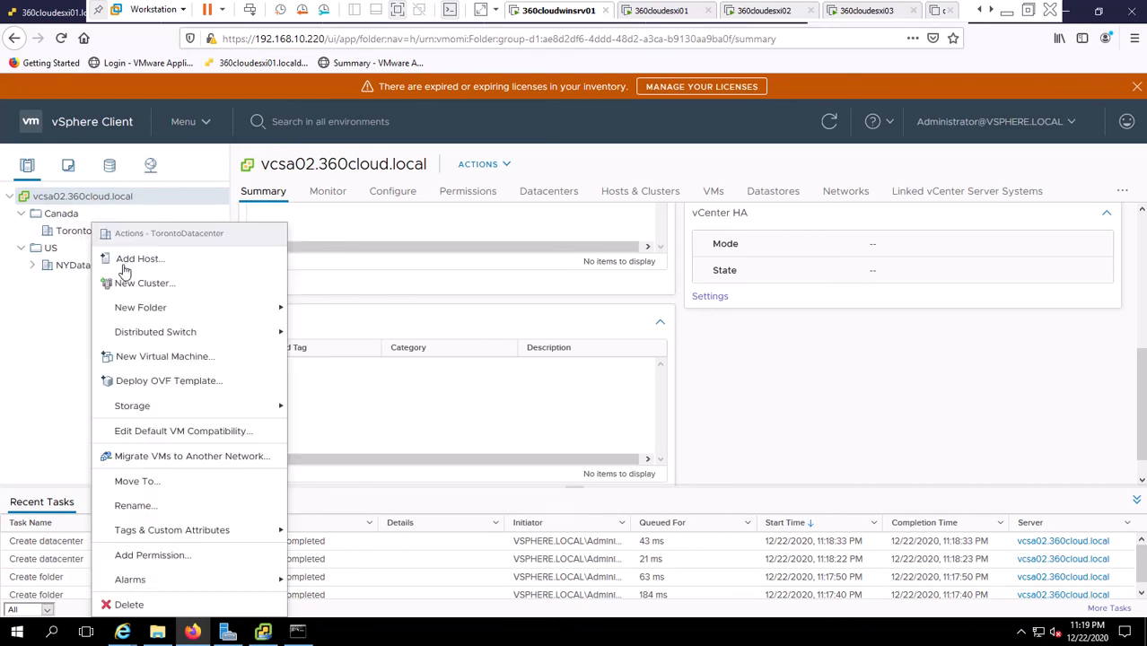
{"action": "left_click", "coordinate": [112, 257]}
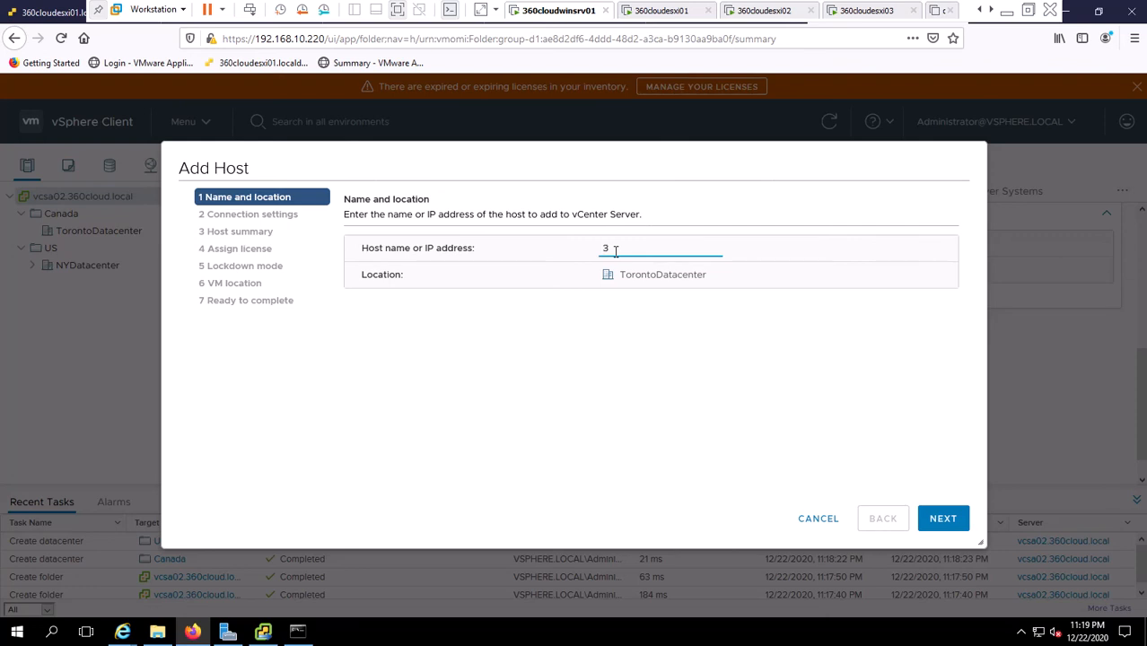
{"action": "type", "text": "ud"}
{"action": "type", "text": "i01"}
{"action": "left_click", "coordinate": [957, 527]}
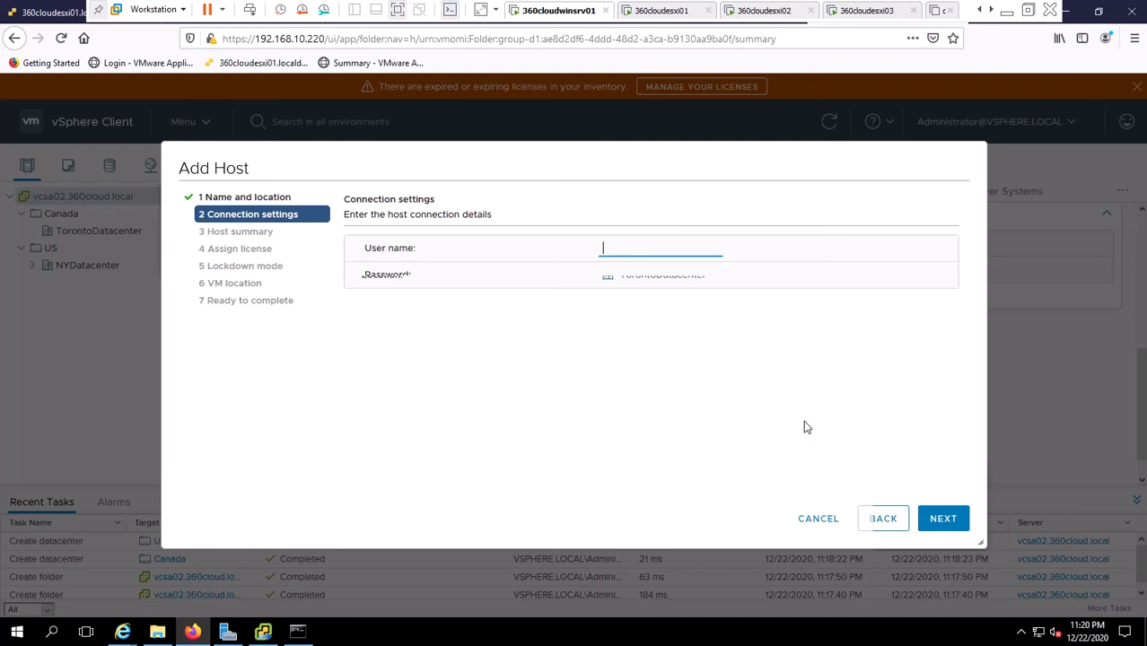
Log in as root with the host password, trust its certificate, and pass the host summary.
{"action": "type", "text": "root"}
{"action": "key", "text": "Tab"}
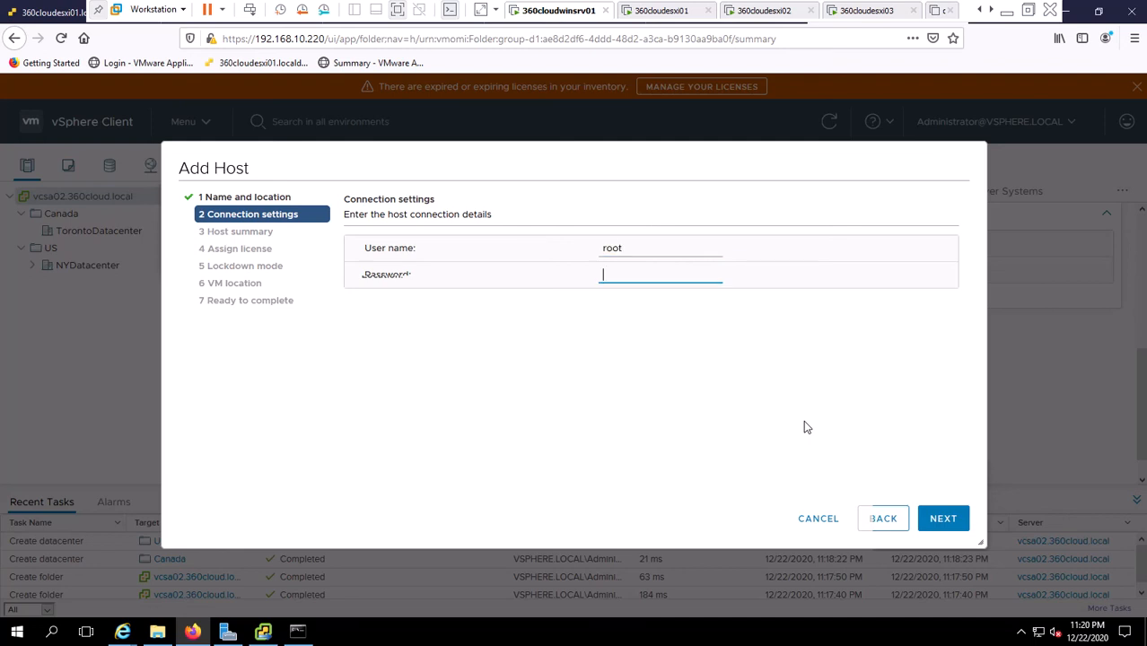
{"action": "type", "text": "VMware1!"}
{"action": "left_click", "coordinate": [945, 519]}
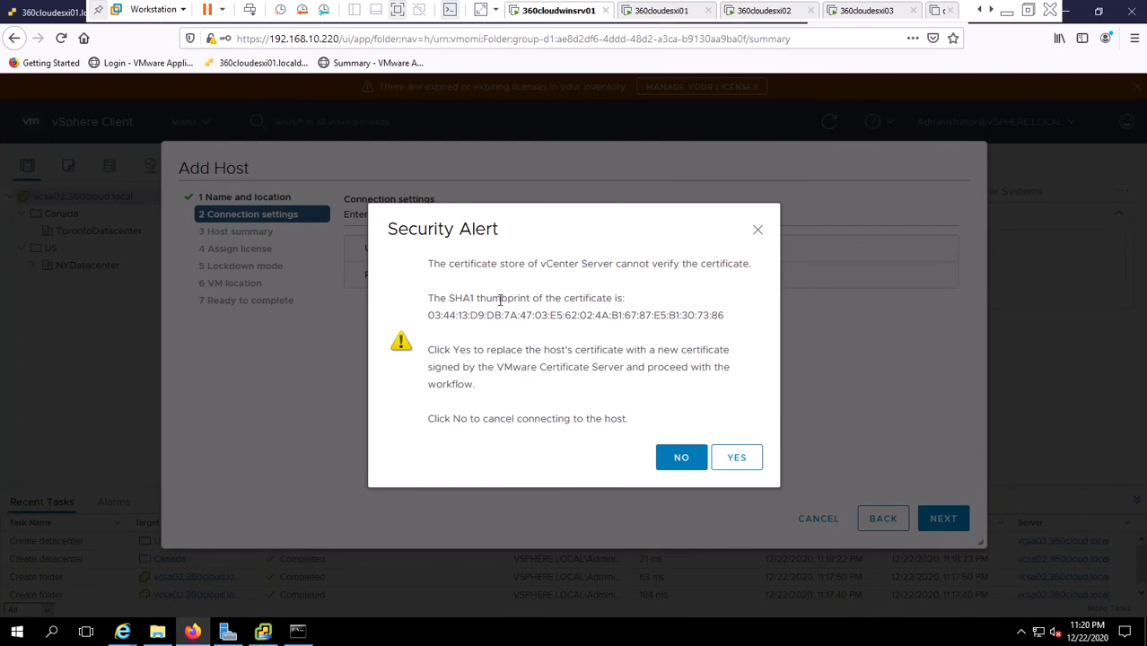
{"action": "left_click", "coordinate": [733, 461]}
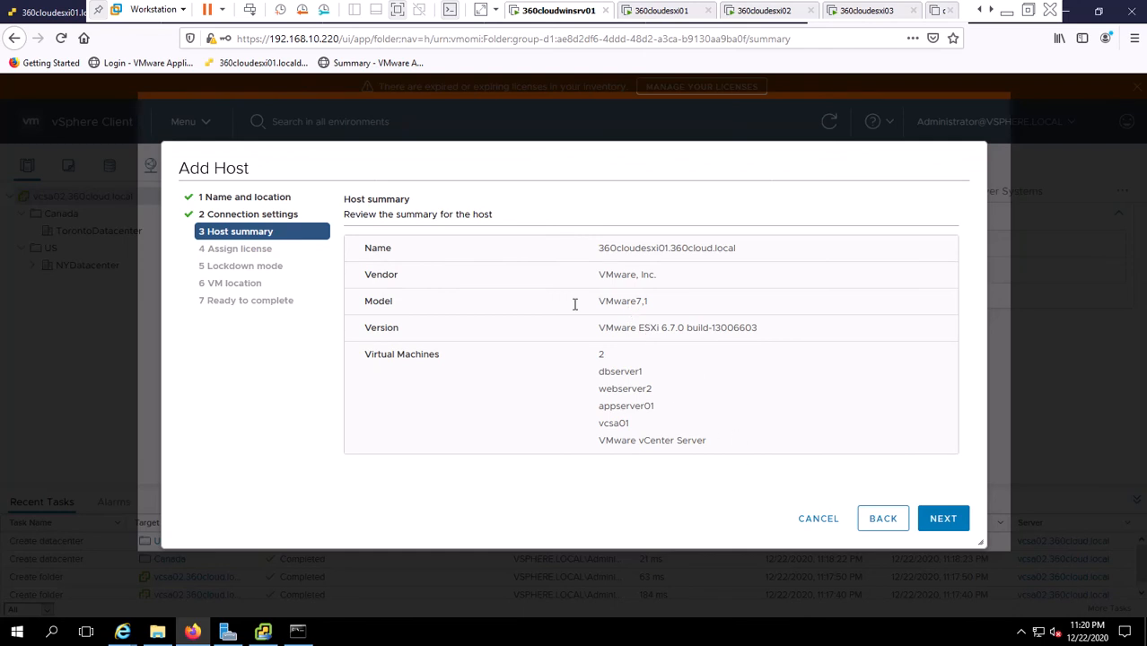
{"action": "left_click", "coordinate": [943, 521]}
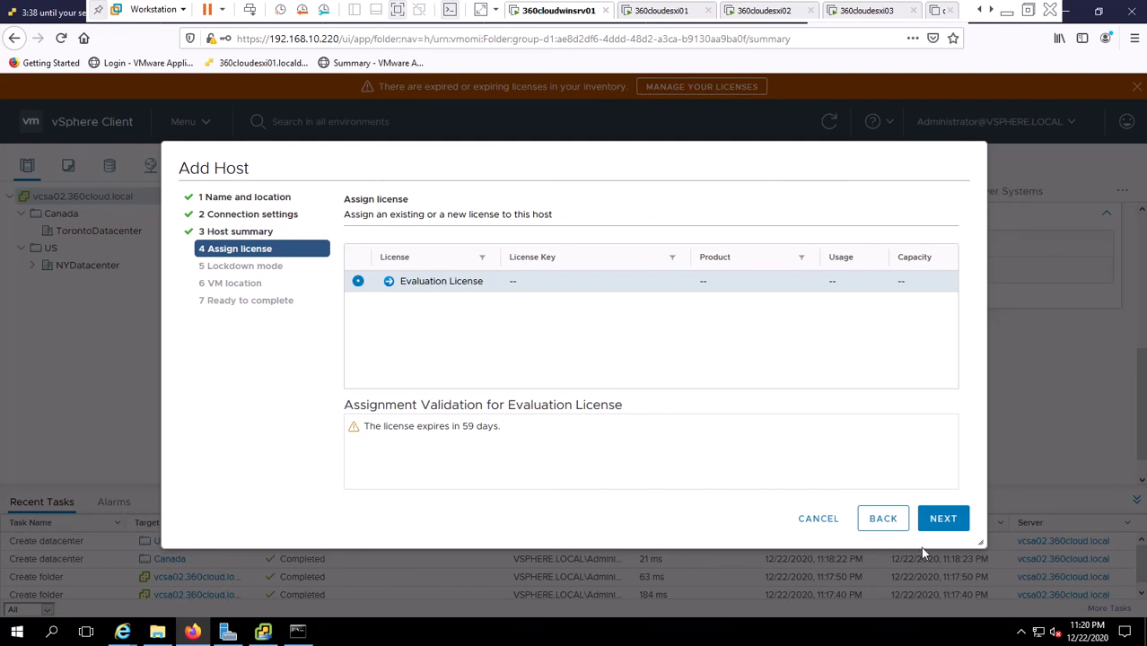
Keep the evaluation license, choose Normal lockdown mode, then view the 360cloudesxi01 console.
{"action": "left_click", "coordinate": [942, 531]}
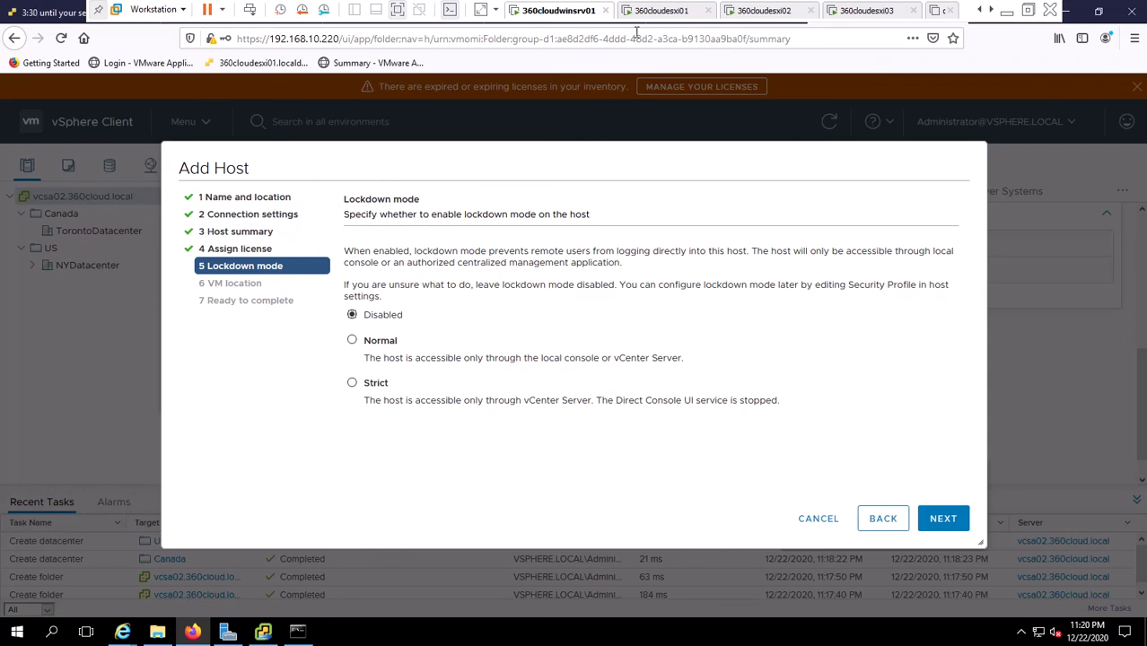
{"action": "left_click", "coordinate": [353, 342]}
{"action": "left_click", "coordinate": [352, 339]}
{"action": "left_click", "coordinate": [669, 11]}
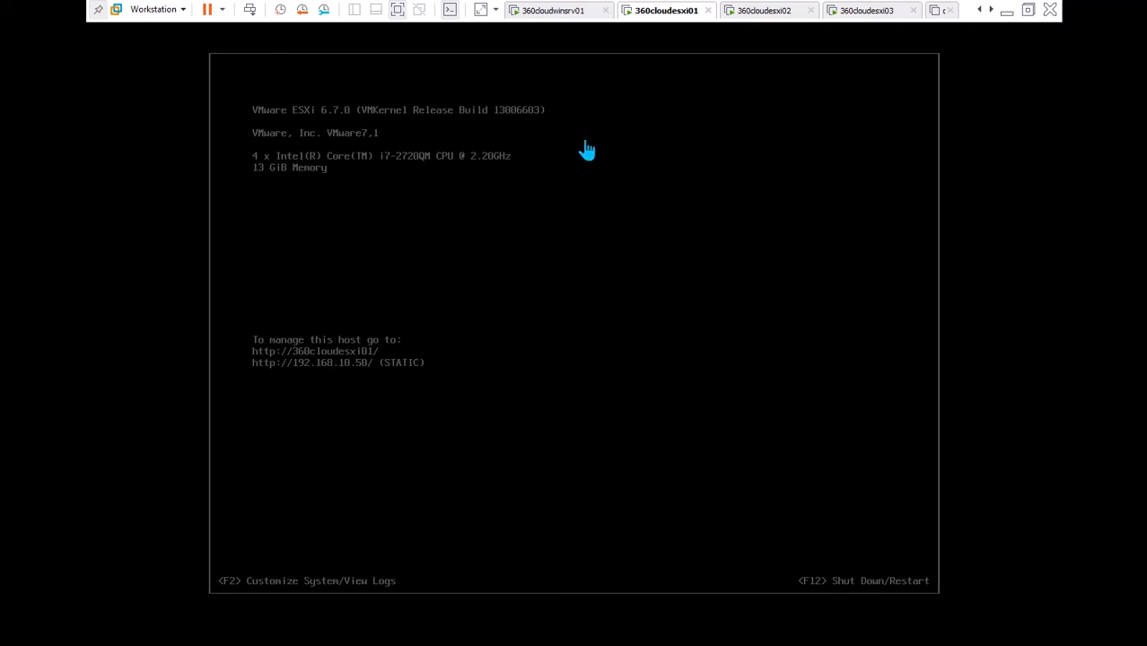
Back on 360cloudwinsrv01, confirm Normal lockdown and finish adding 360cloudesxi01 to TorontoDatacenter.
{"action": "left_click", "coordinate": [546, 12]}
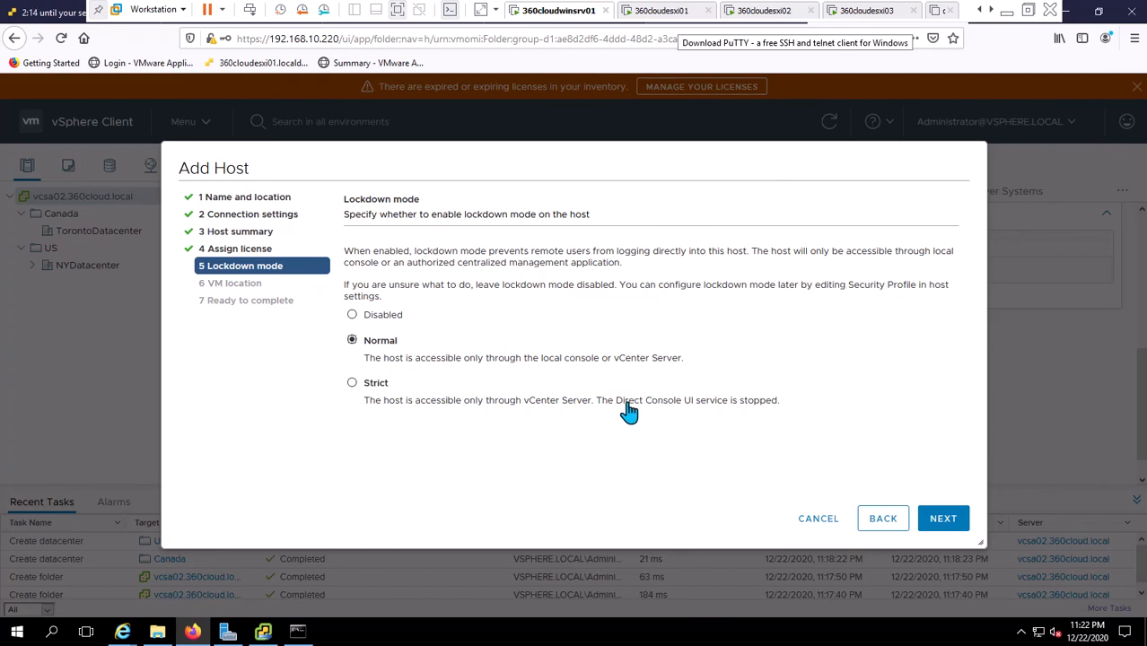
{"action": "left_click", "coordinate": [353, 384]}
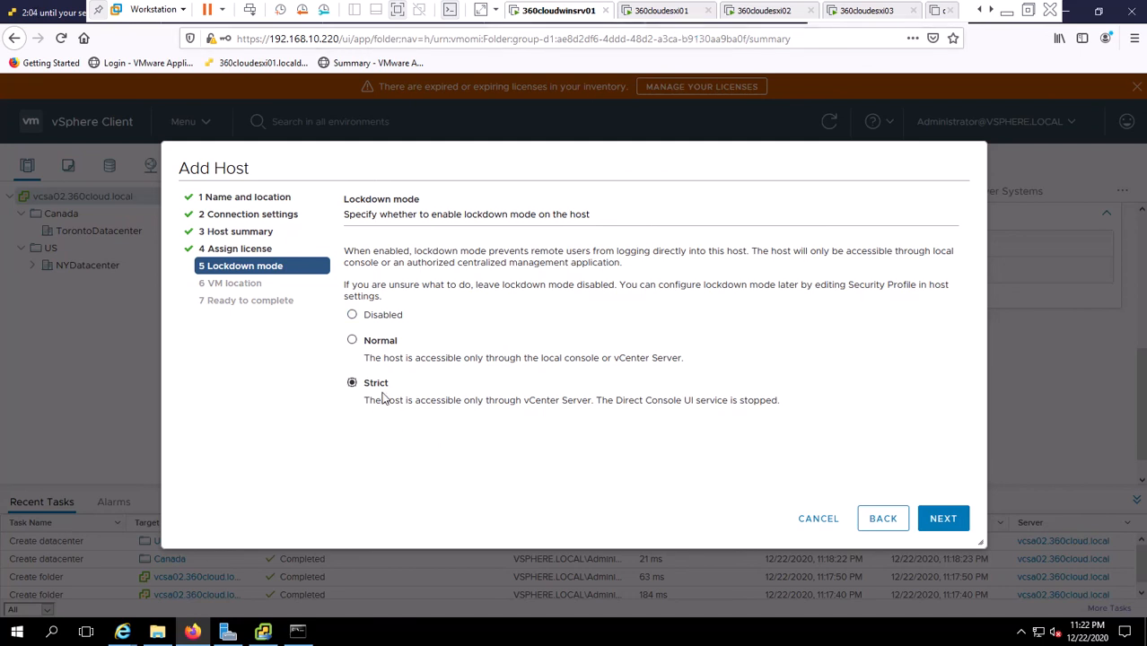
{"action": "left_click", "coordinate": [353, 341]}
{"action": "left_click", "coordinate": [947, 522]}
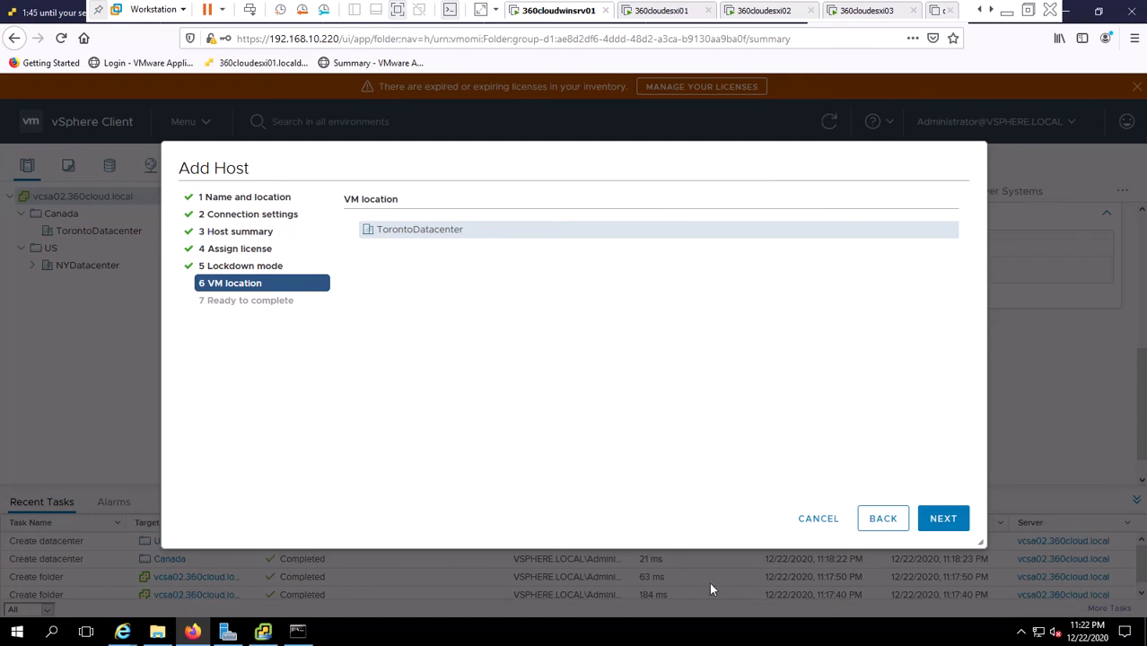
{"action": "left_click", "coordinate": [942, 520]}
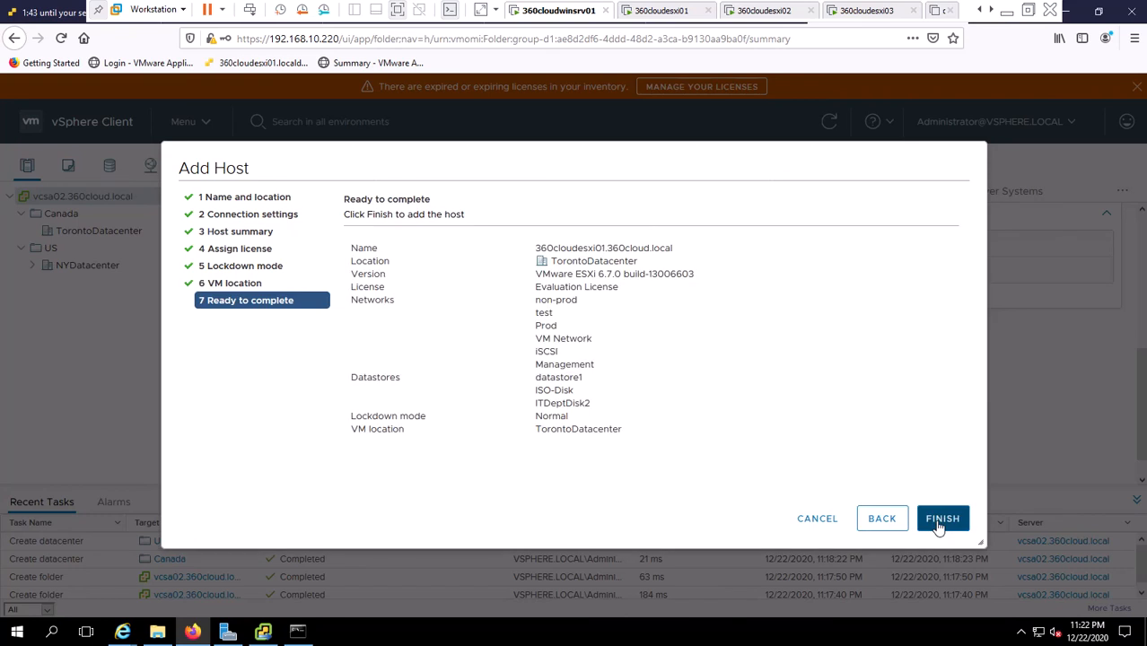
{"action": "left_click", "coordinate": [943, 519]}
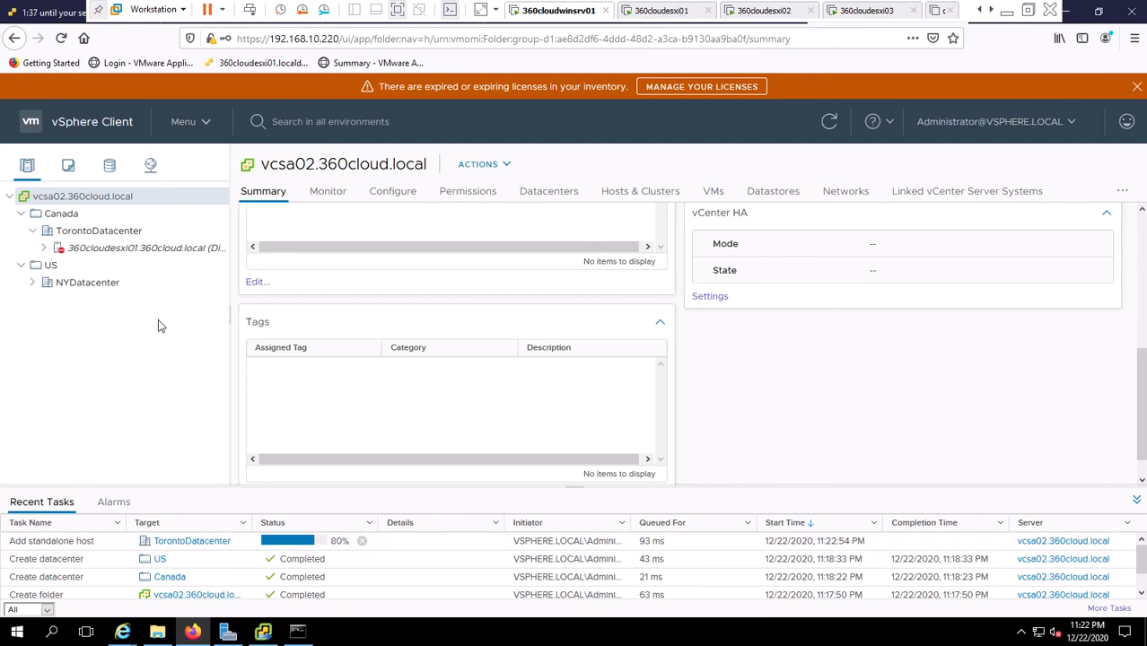
Start adding host 360cloudesxi02 to TorontoDatacenter by entering its host name.
{"action": "right_click", "coordinate": [86, 235]}
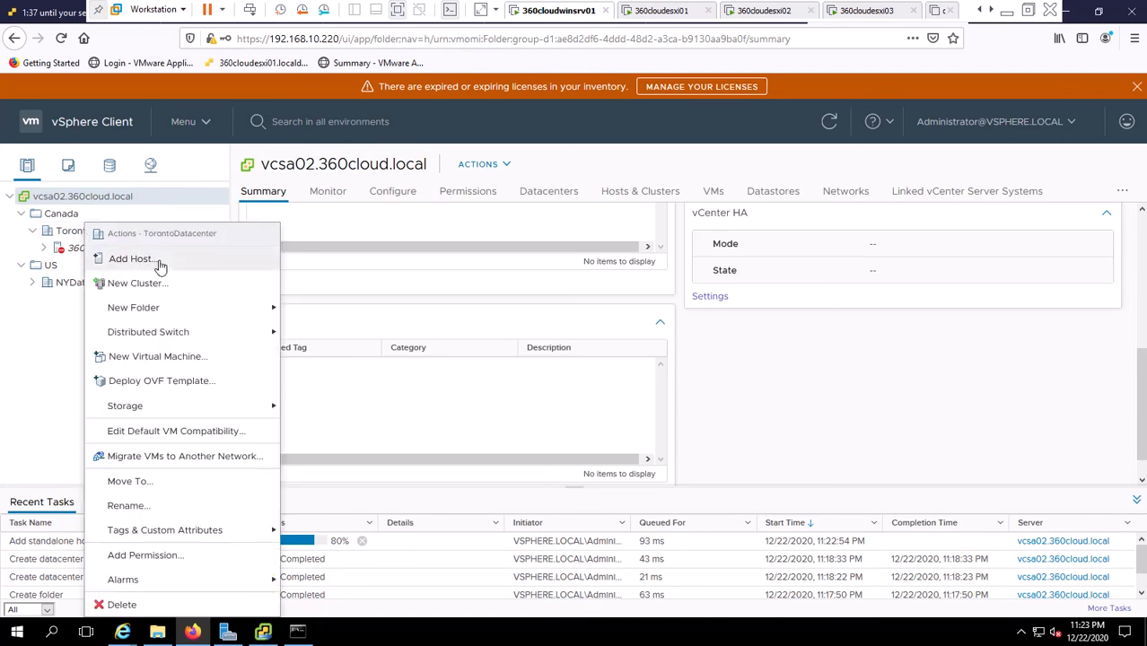
{"action": "left_click", "coordinate": [158, 262]}
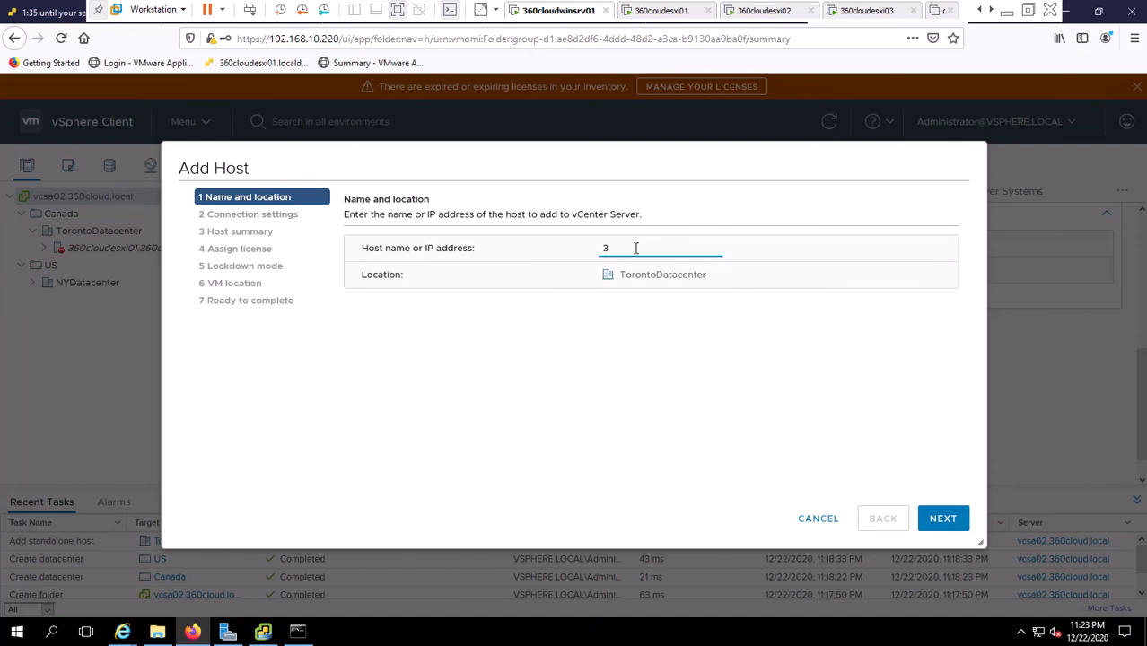
{"action": "type", "text": "360cloudesxi02"}
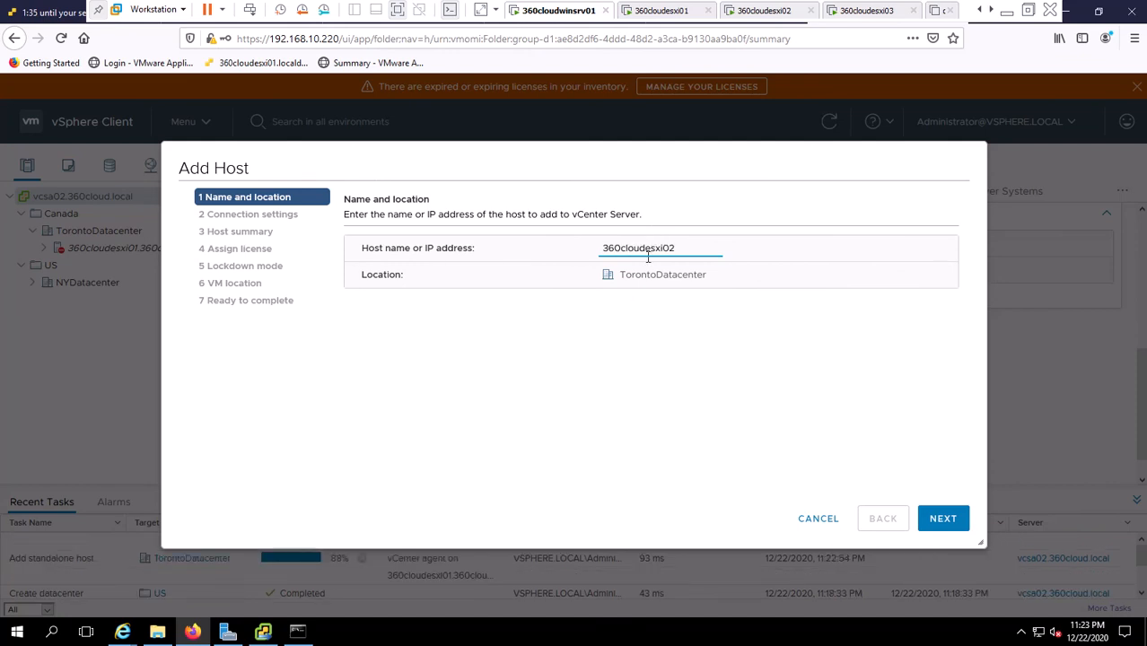
{"action": "left_click", "coordinate": [942, 520]}
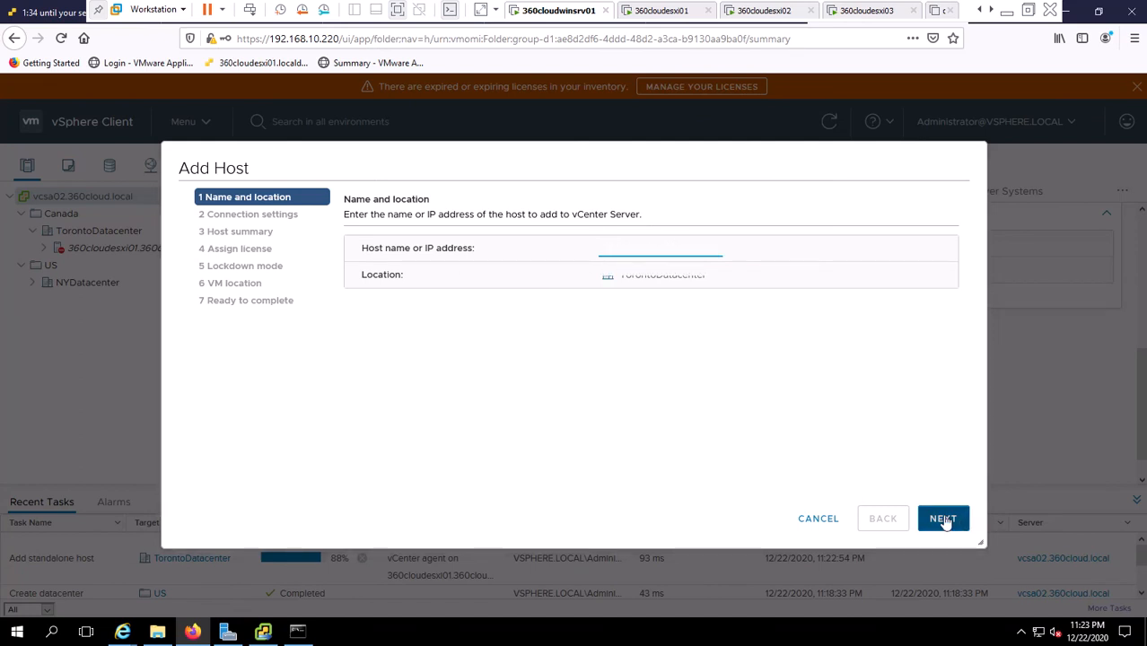
Log in as root with the host password, accept its certificate, and pass the summary.
{"action": "type", "text": "root"}
{"action": "key", "text": "Tab"}
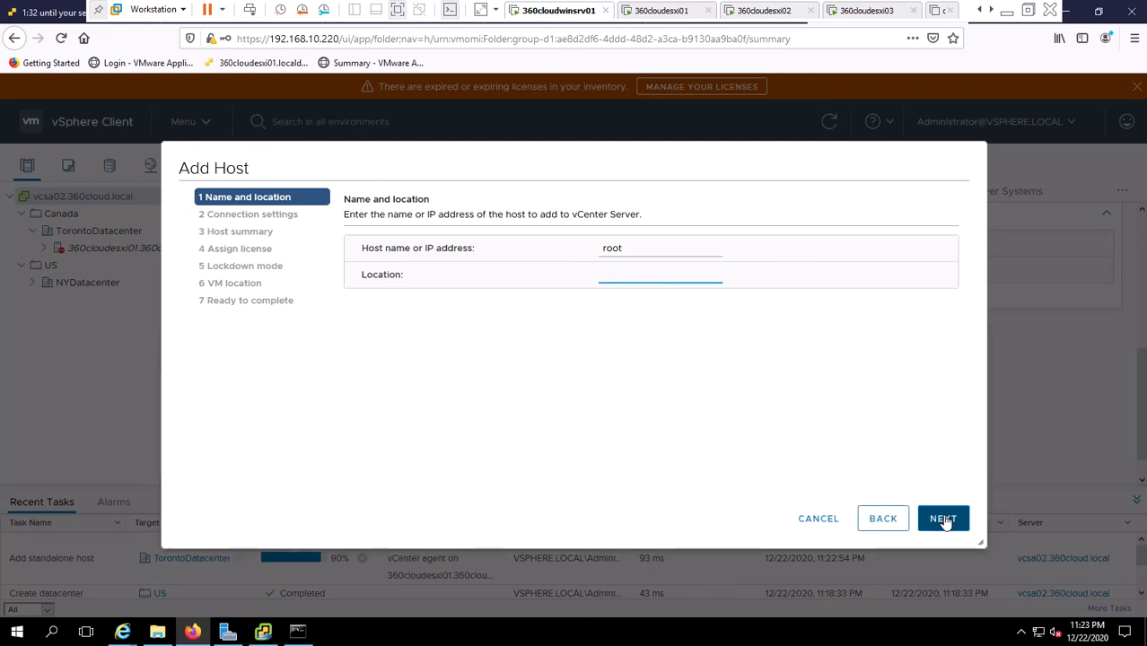
{"action": "type", "text": "••••••••••"}
{"action": "left_click", "coordinate": [943, 524]}
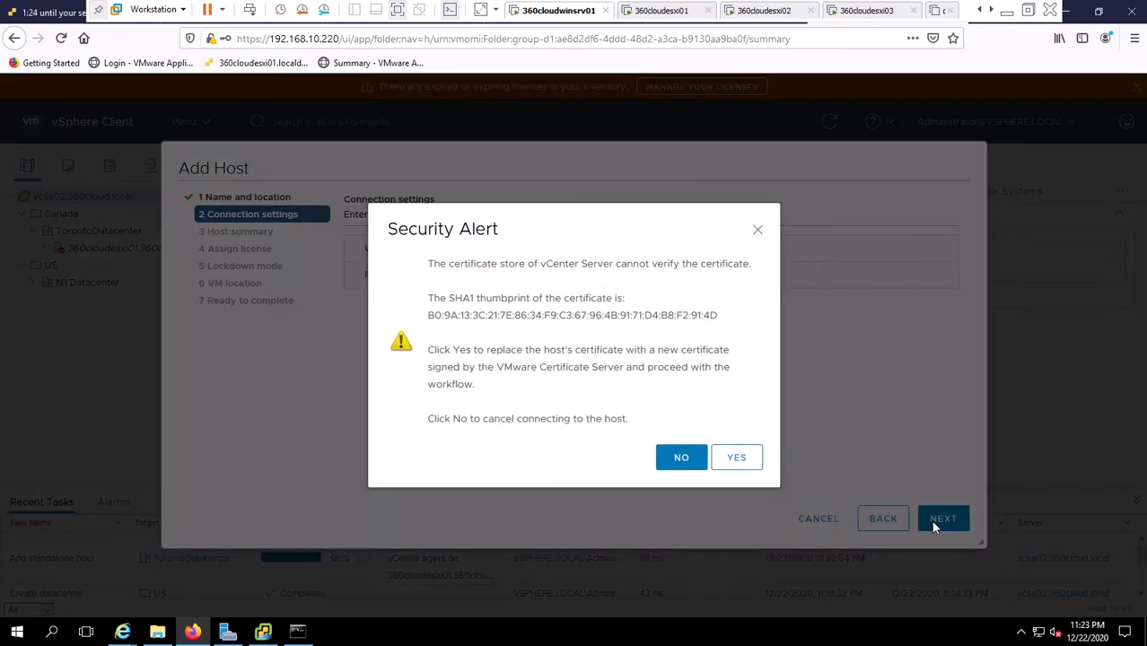
{"action": "left_click", "coordinate": [738, 459]}
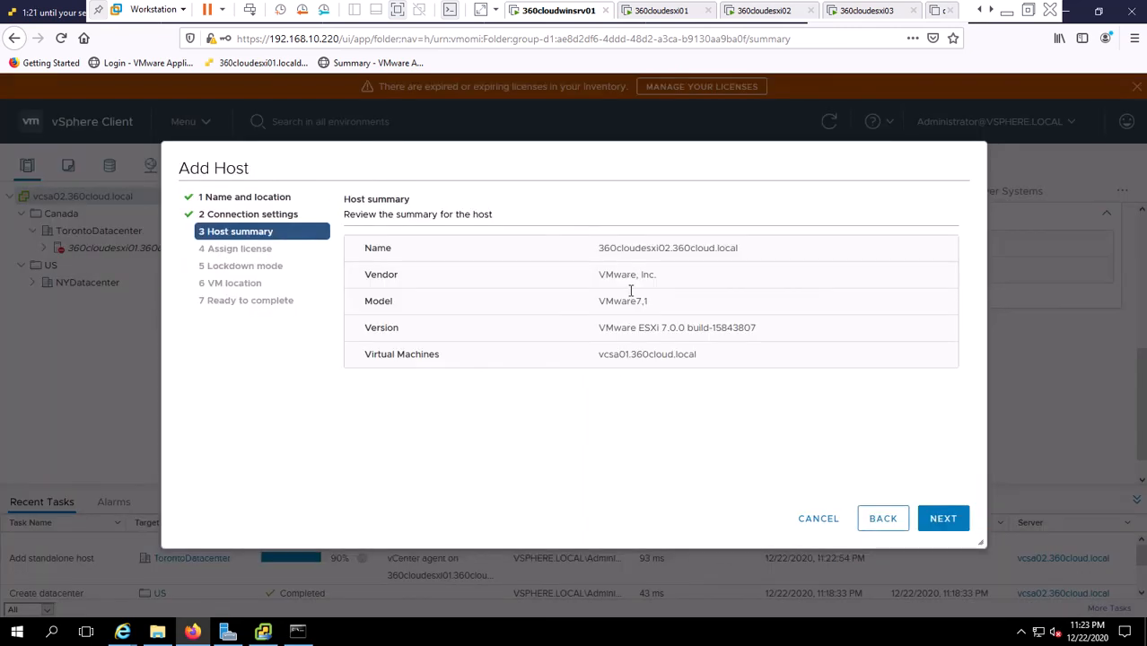
{"action": "left_click", "coordinate": [940, 521]}
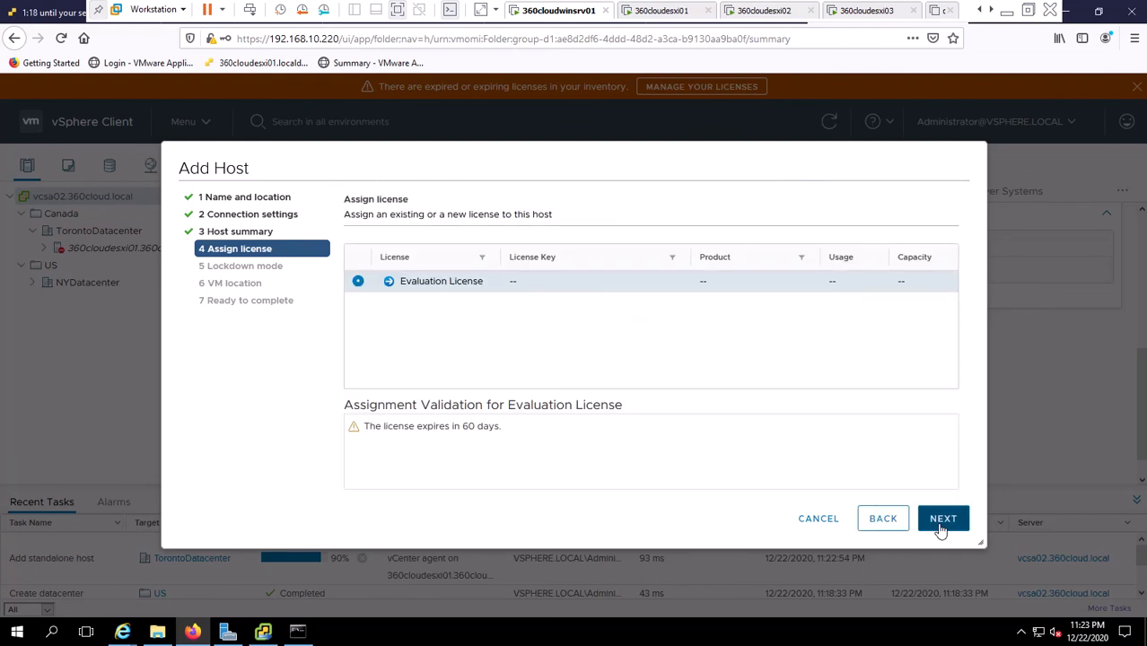
Keep the evaluation license, set Normal lockdown mode, and finish the wizard.
{"action": "left_click", "coordinate": [942, 523]}
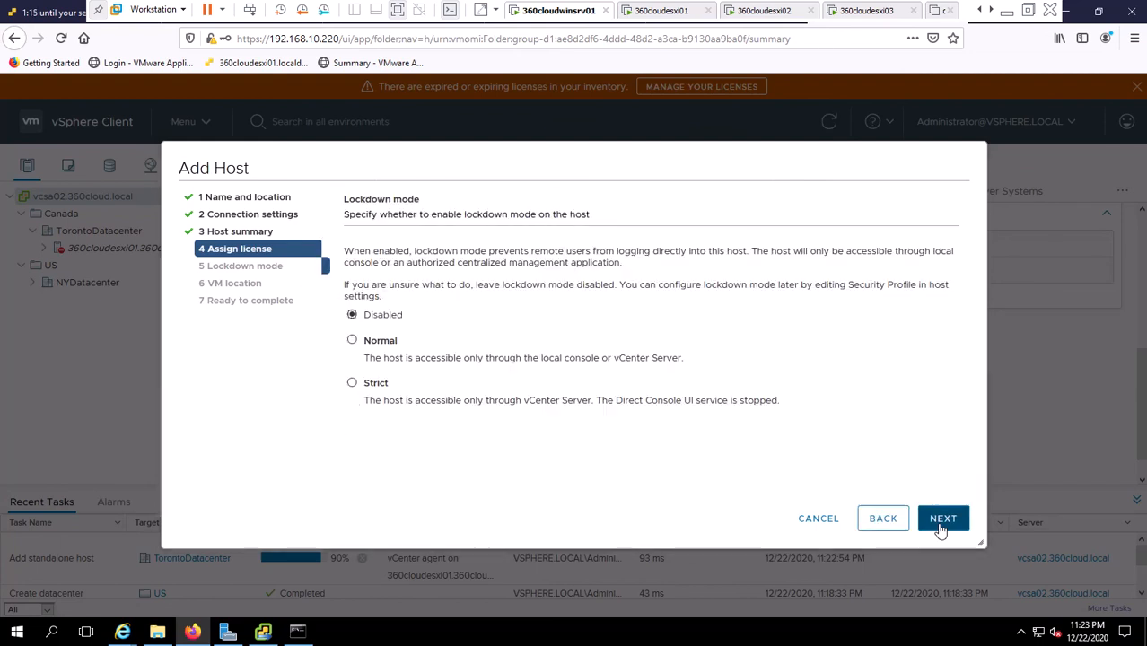
{"action": "left_click", "coordinate": [353, 342]}
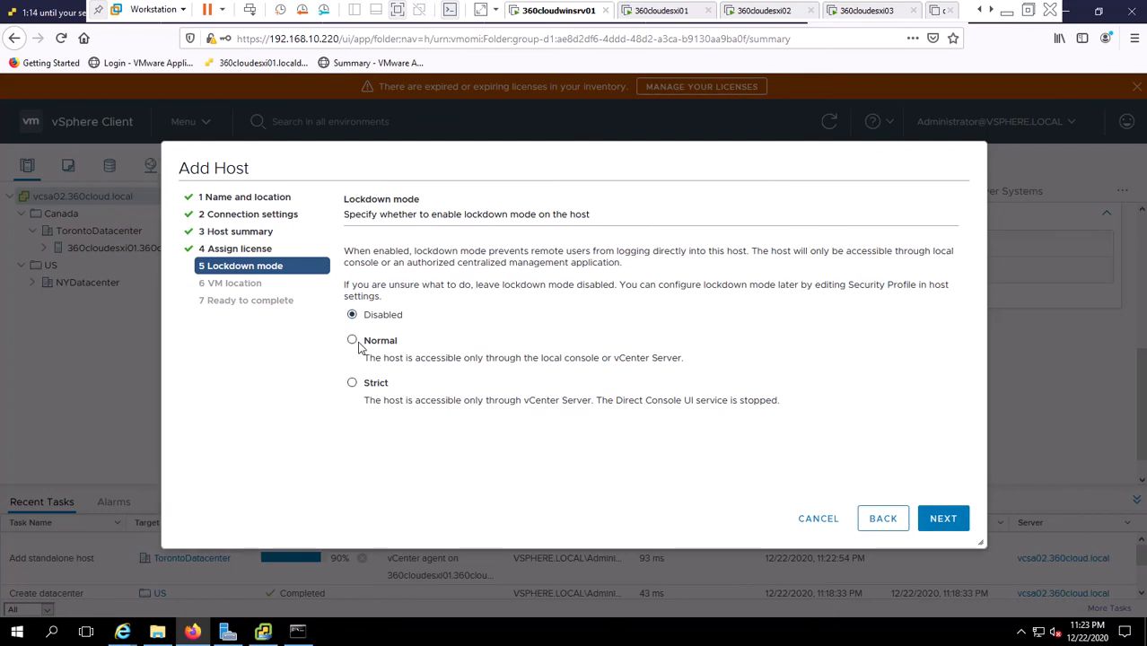
{"action": "left_click", "coordinate": [954, 521]}
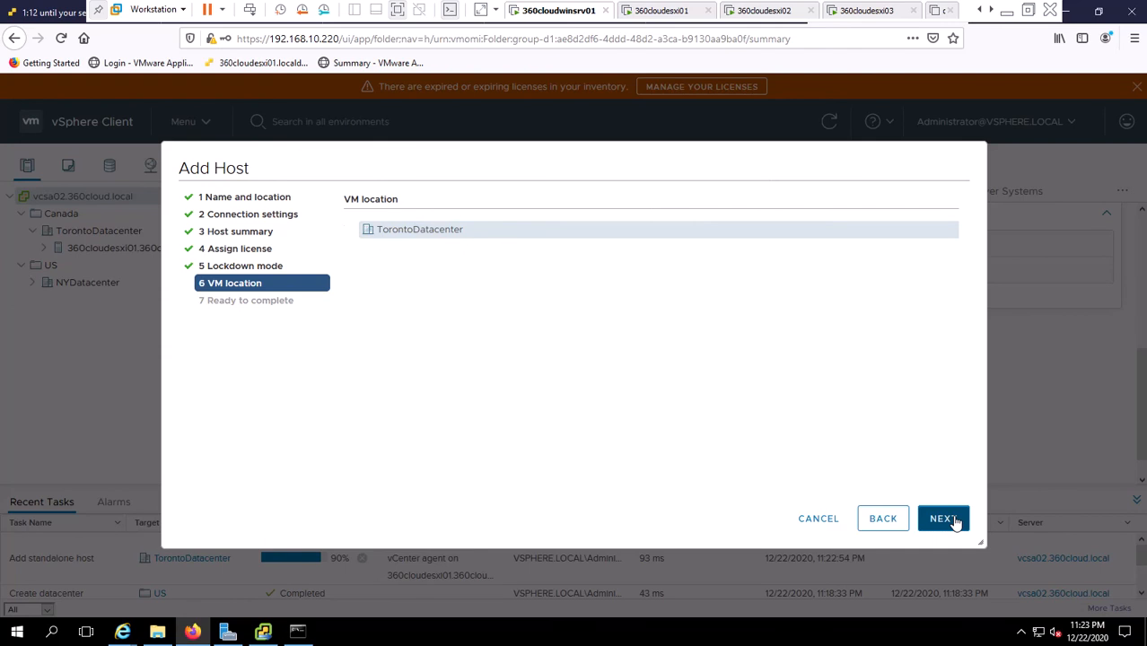
{"action": "left_click", "coordinate": [954, 520]}
{"action": "left_click", "coordinate": [954, 521]}
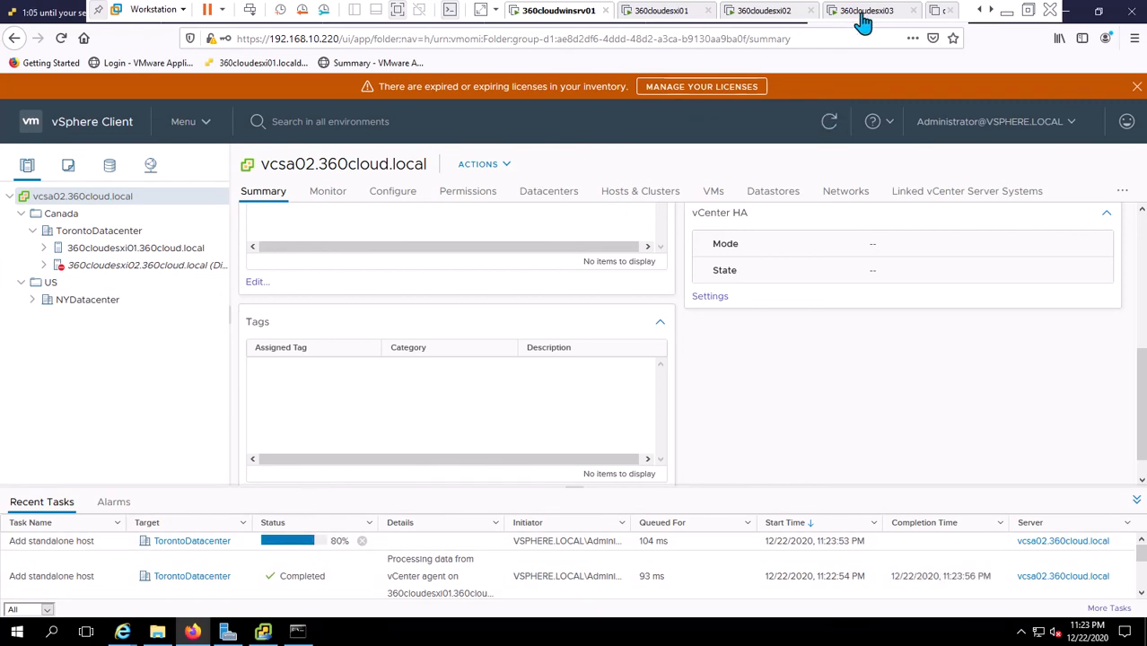
Expand NYDatacenter and open its actions, then switch to the 360cloudDC01 virtual machine.
{"action": "left_click", "coordinate": [34, 300]}
{"action": "right_click", "coordinate": [90, 300]}
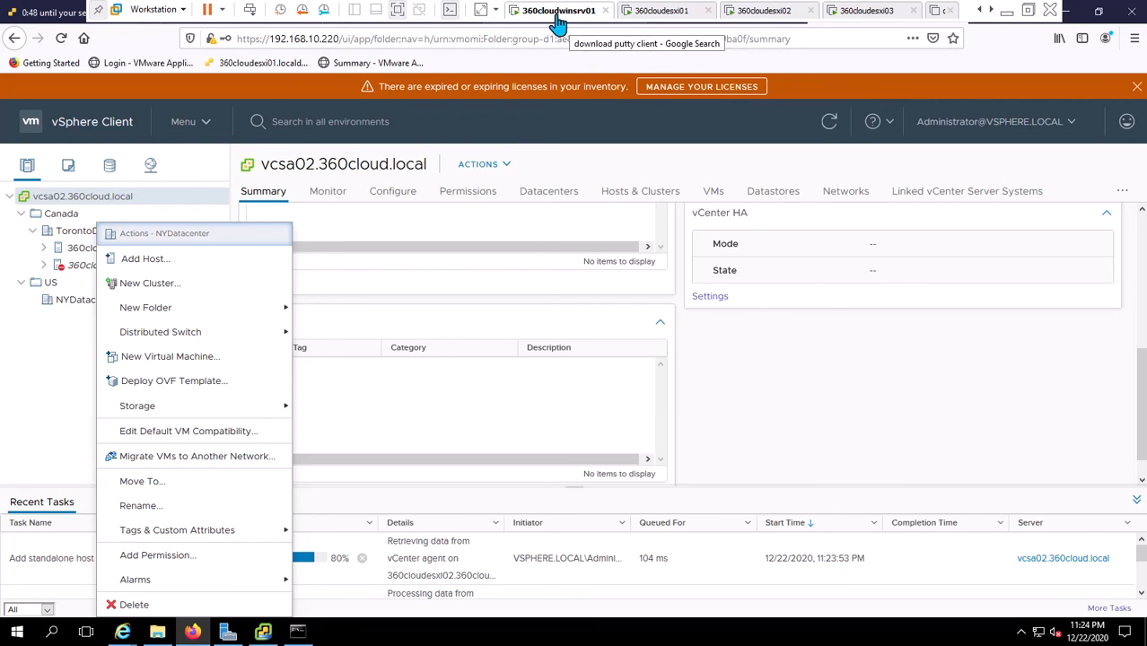
{"action": "left_click", "coordinate": [980, 10]}
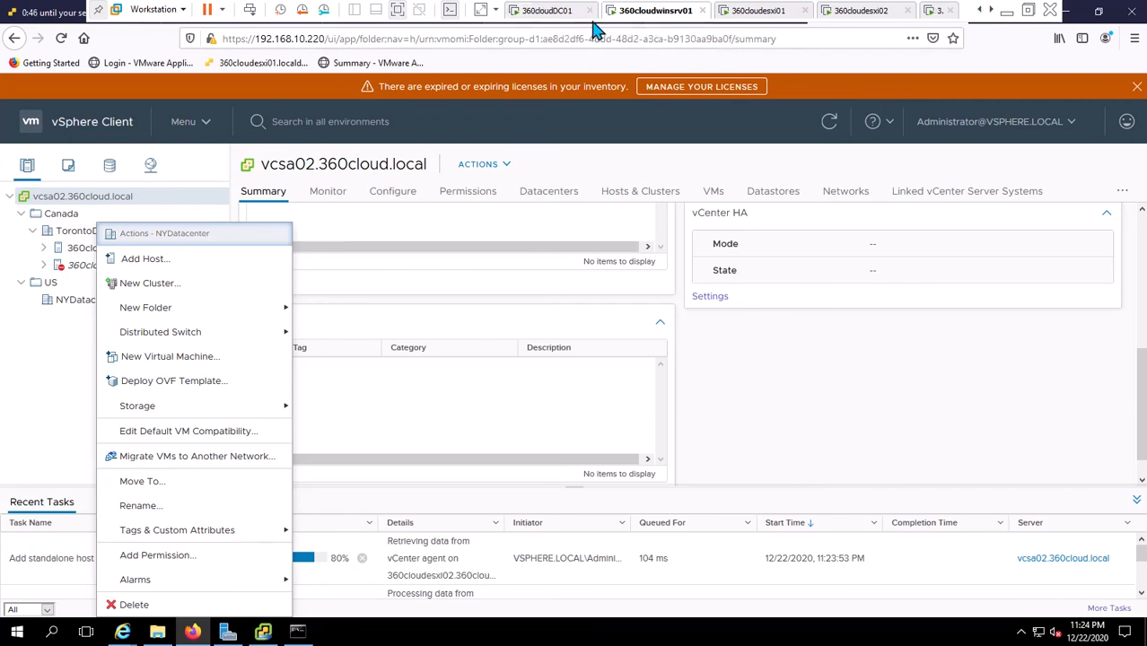
{"action": "left_click", "coordinate": [561, 12]}
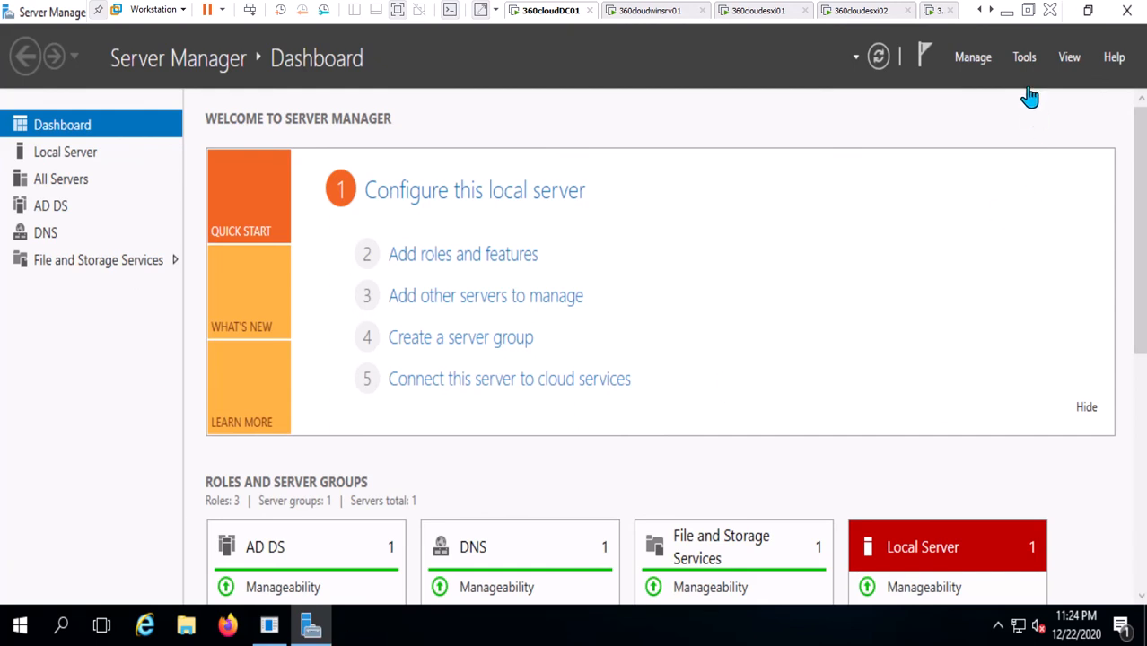
Open DNS Manager, review the 360cloud.local zone's host records, then return to the 360cloudwinsrv01 machine.
{"action": "left_click", "coordinate": [1028, 61]}
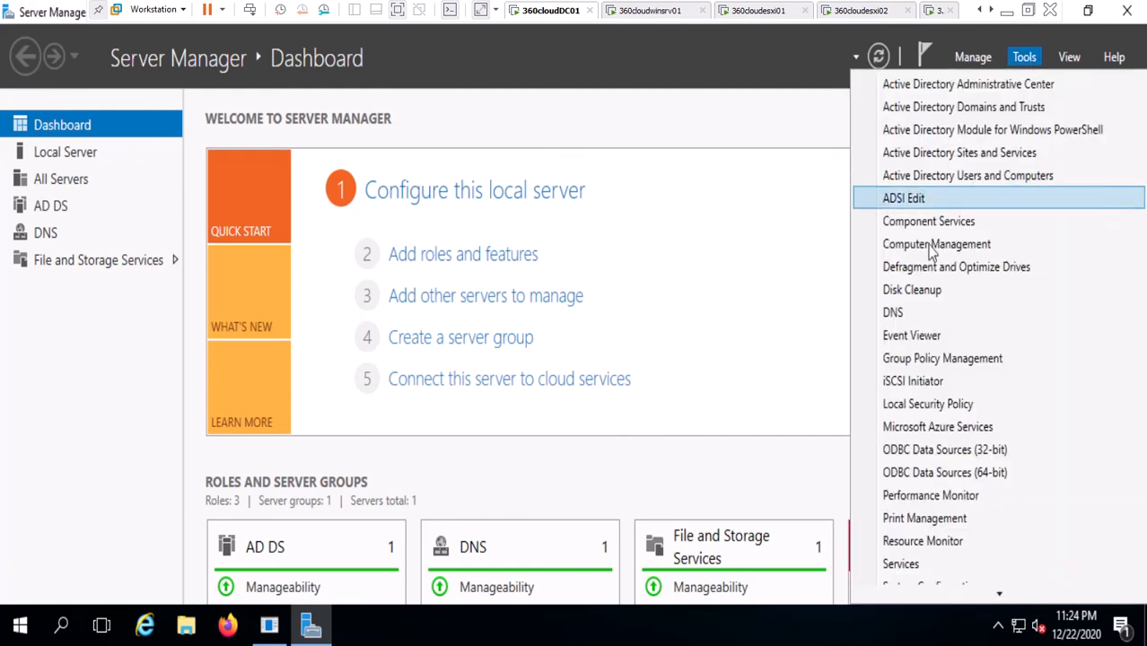
{"action": "left_click", "coordinate": [900, 314]}
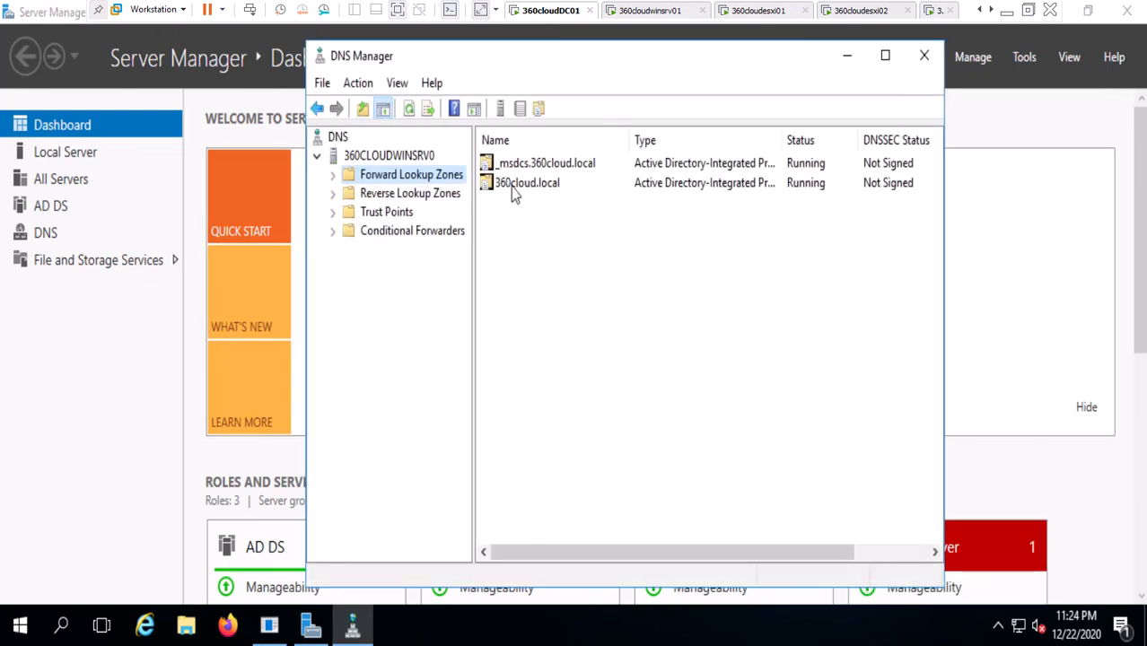
{"action": "left_click", "coordinate": [508, 185]}
{"action": "left_click", "coordinate": [334, 174]}
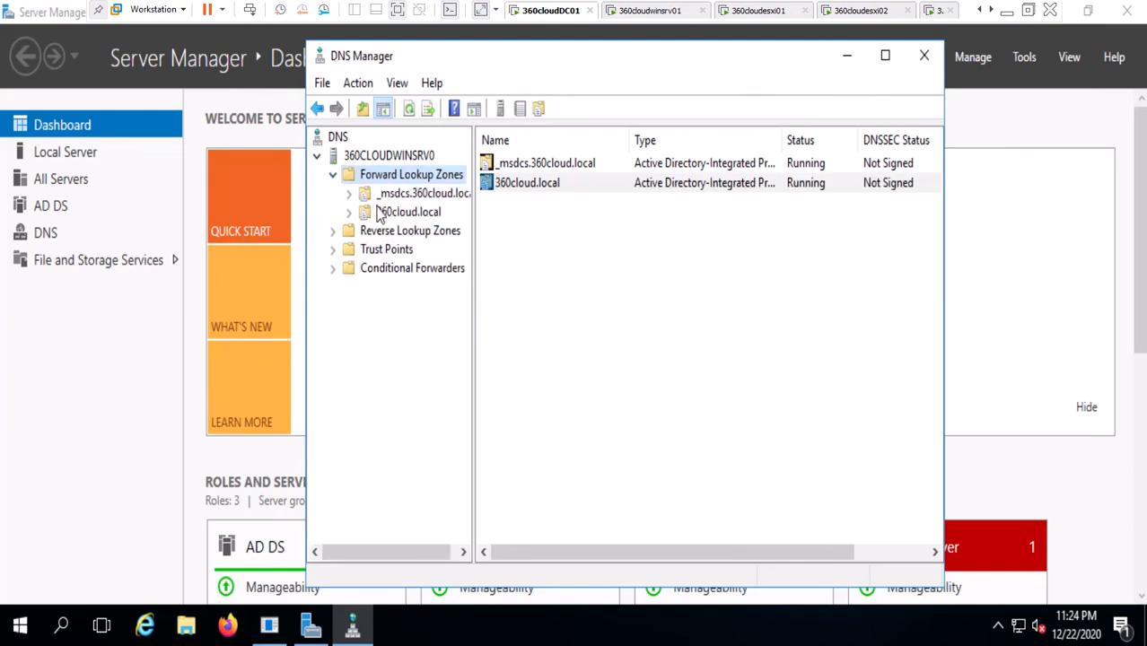
{"action": "left_click", "coordinate": [381, 213]}
{"action": "scroll", "coordinate": [653, 484], "scroll_direction": "down", "scroll_amount": 1}
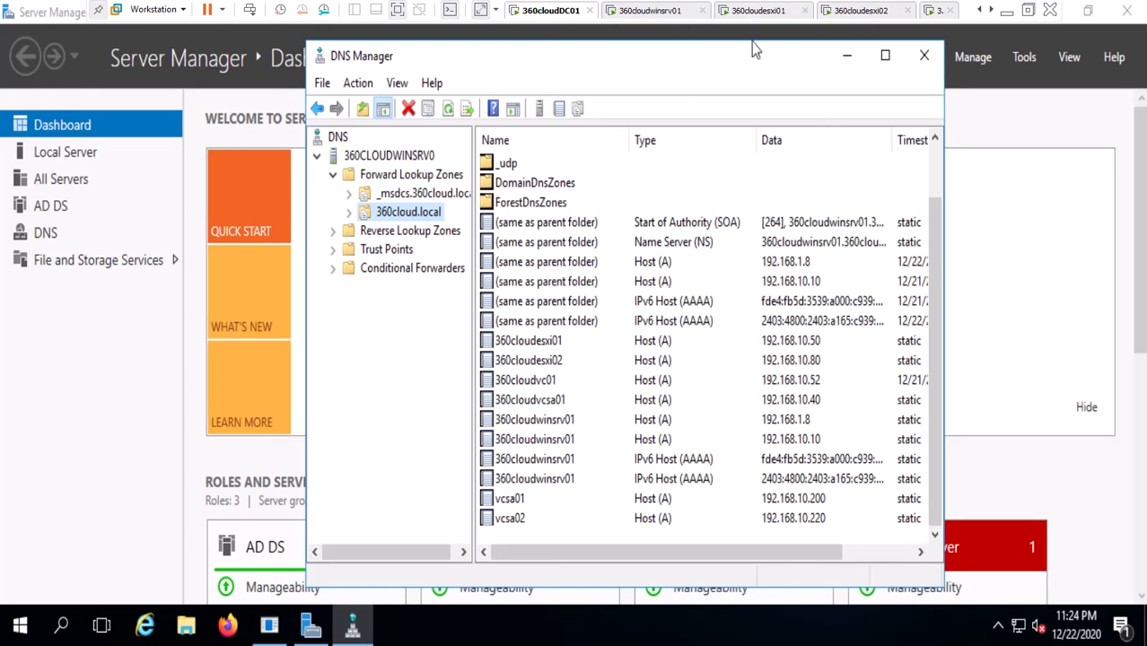
{"action": "left_click", "coordinate": [654, 13]}
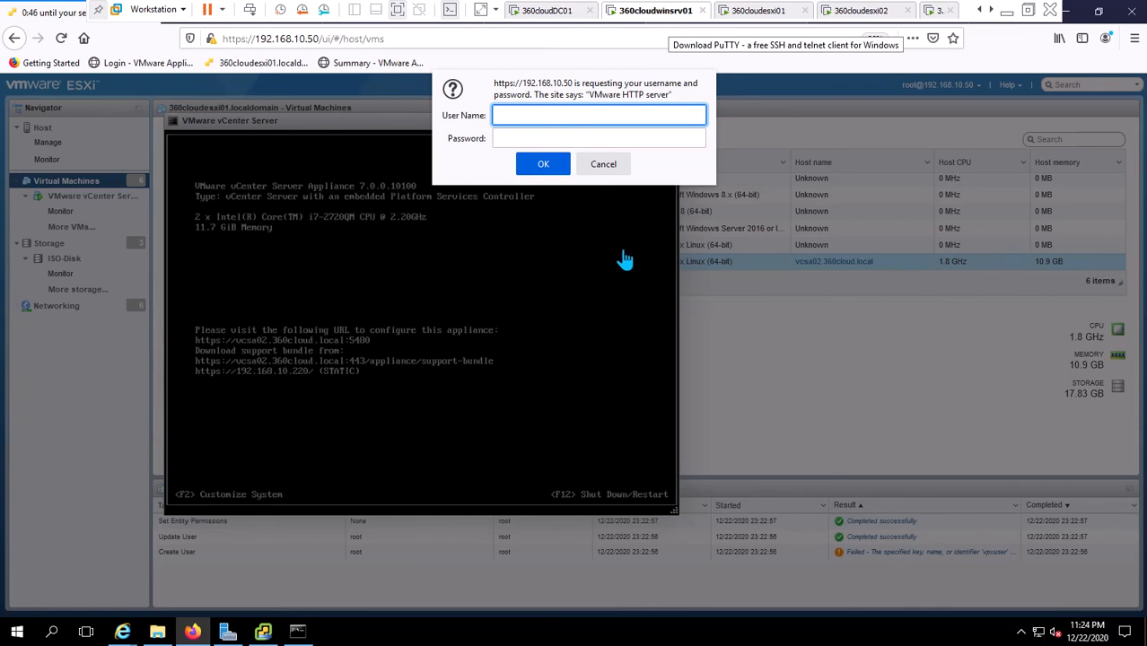
Dismiss the ESXi login prompt and get back to the vSphere Client page.
{"action": "left_click", "coordinate": [604, 166]}
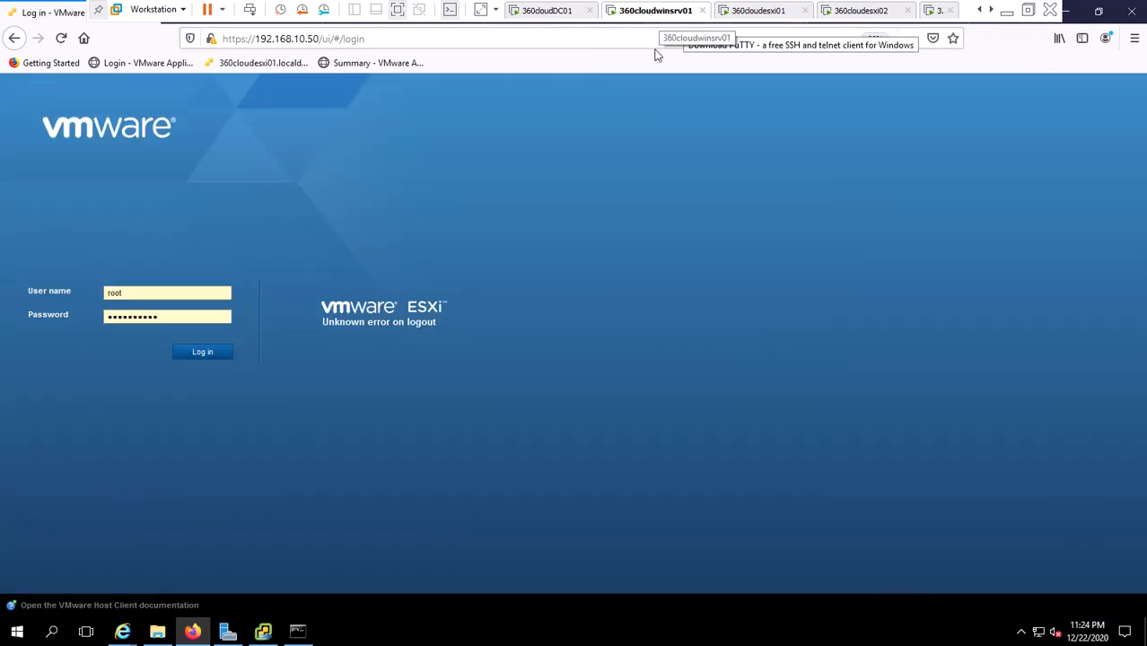
{"action": "left_click", "coordinate": [99, 9]}
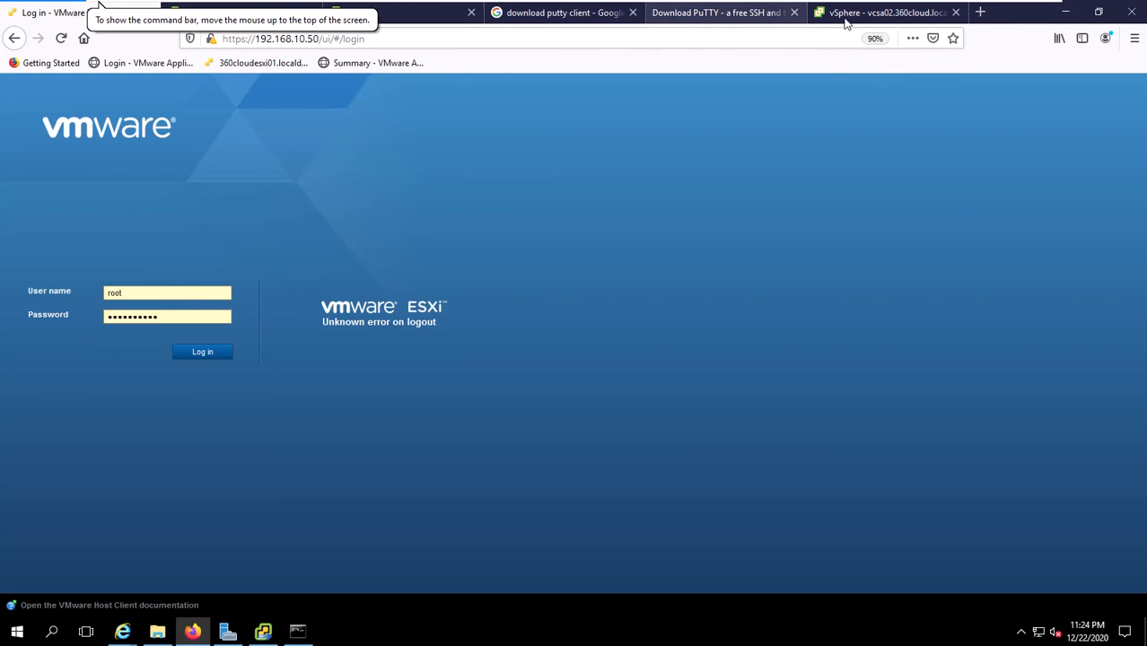
{"action": "left_click", "coordinate": [883, 16]}
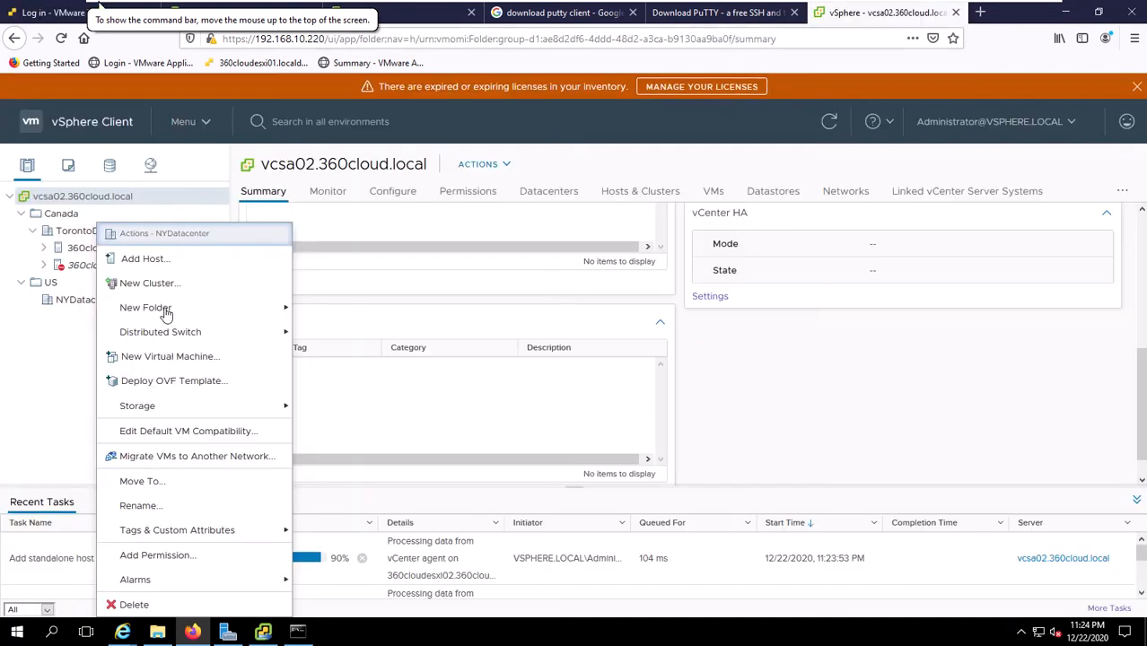
{"action": "left_click", "coordinate": [146, 263]}
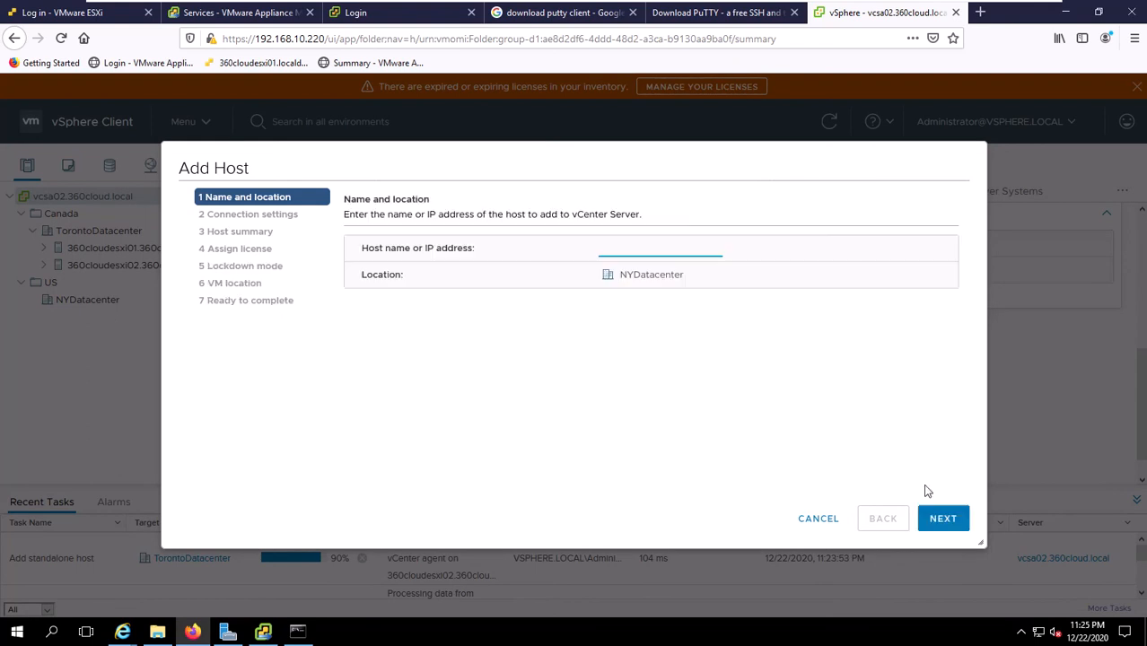
{"action": "key", "text": "Escape"}
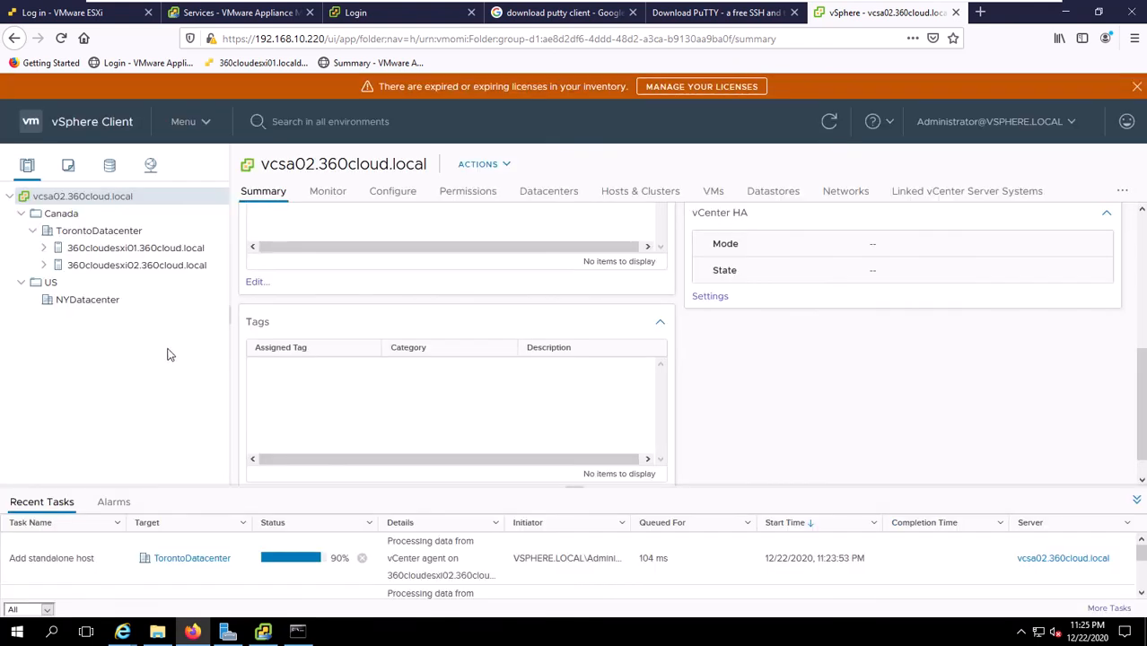
Try adding host 360cloudesxi03 to NYDatacenter with root credentials, returning to the host name step after it fails.
{"action": "right_click", "coordinate": [84, 302]}
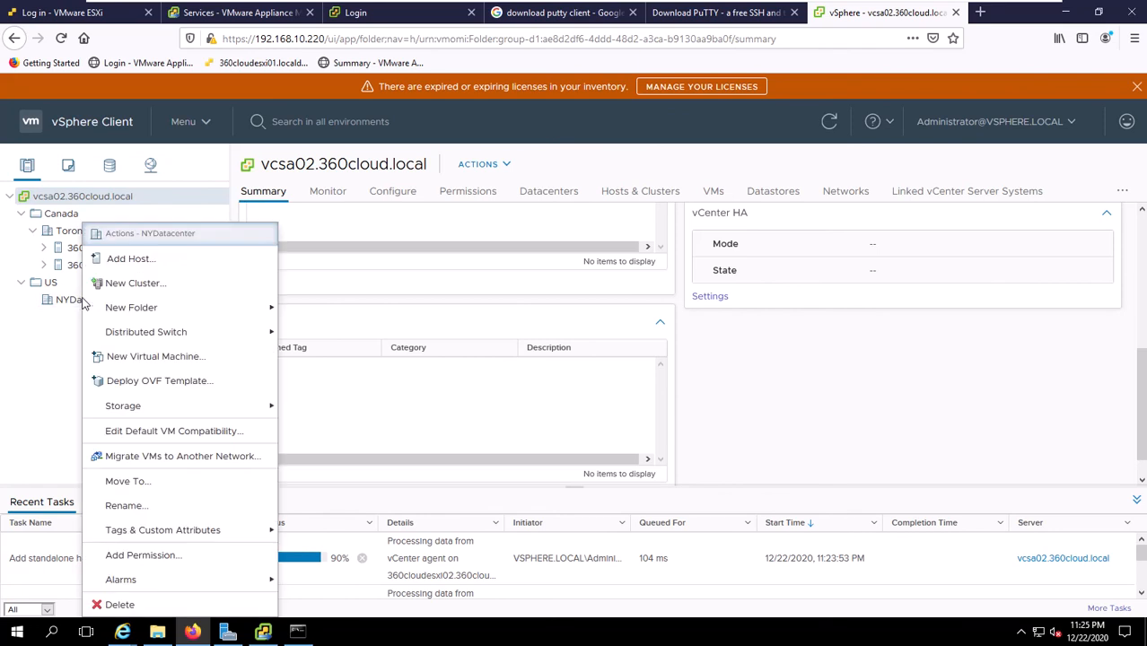
{"action": "left_click", "coordinate": [130, 260]}
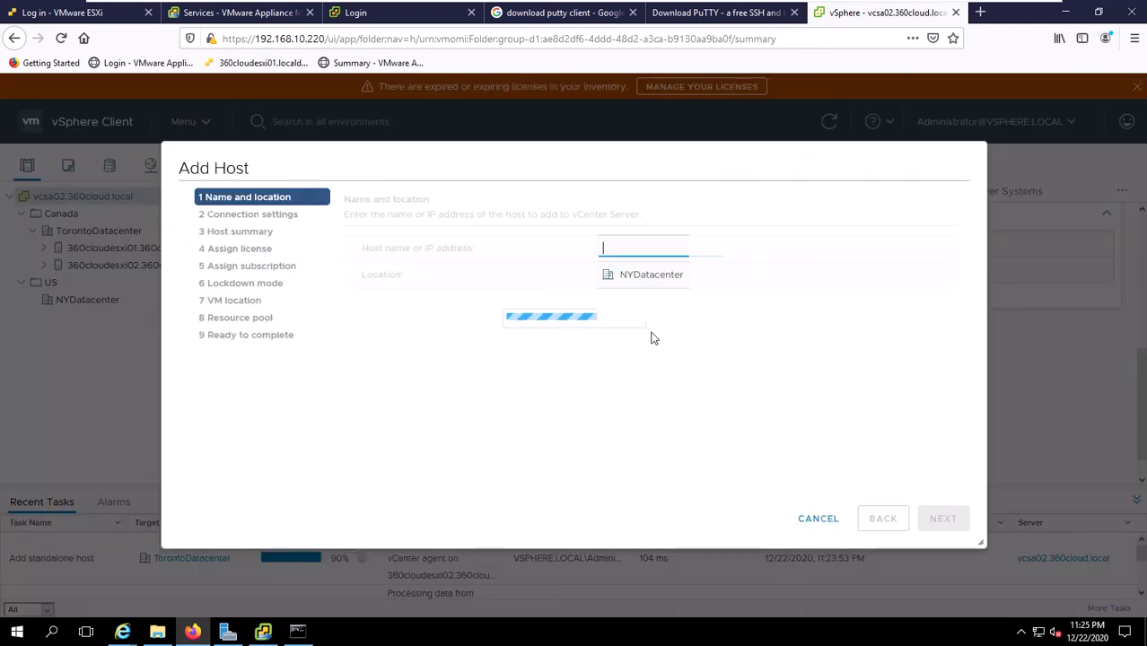
{"action": "type", "text": "360cloudesxi03"}
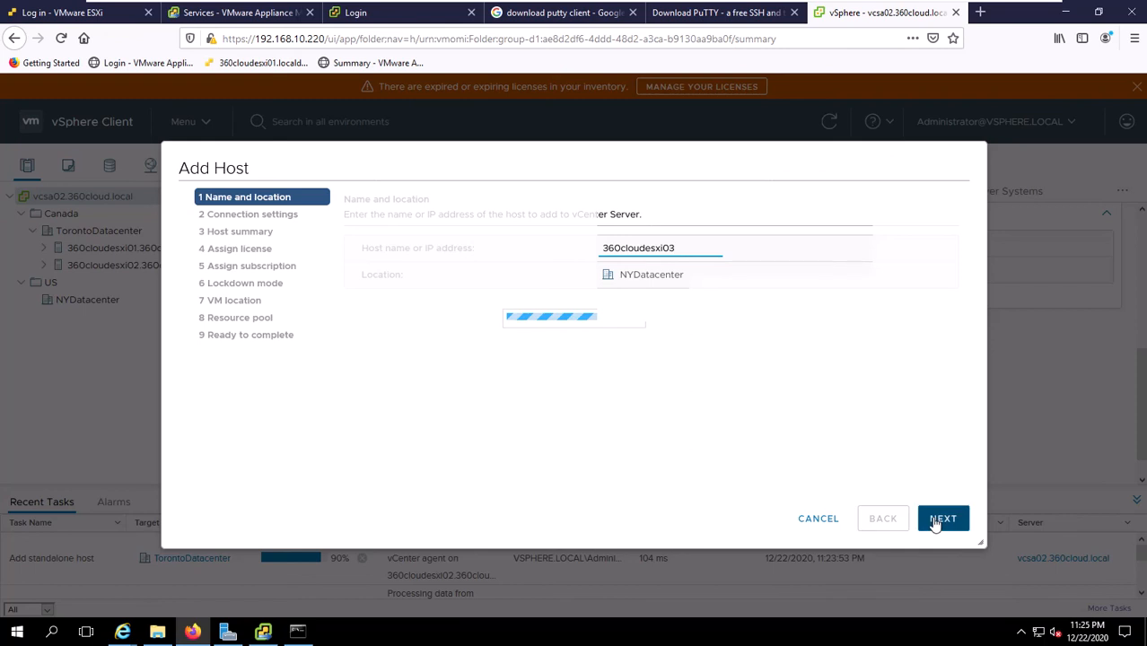
{"action": "left_click", "coordinate": [938, 519]}
{"action": "type", "text": "r"}
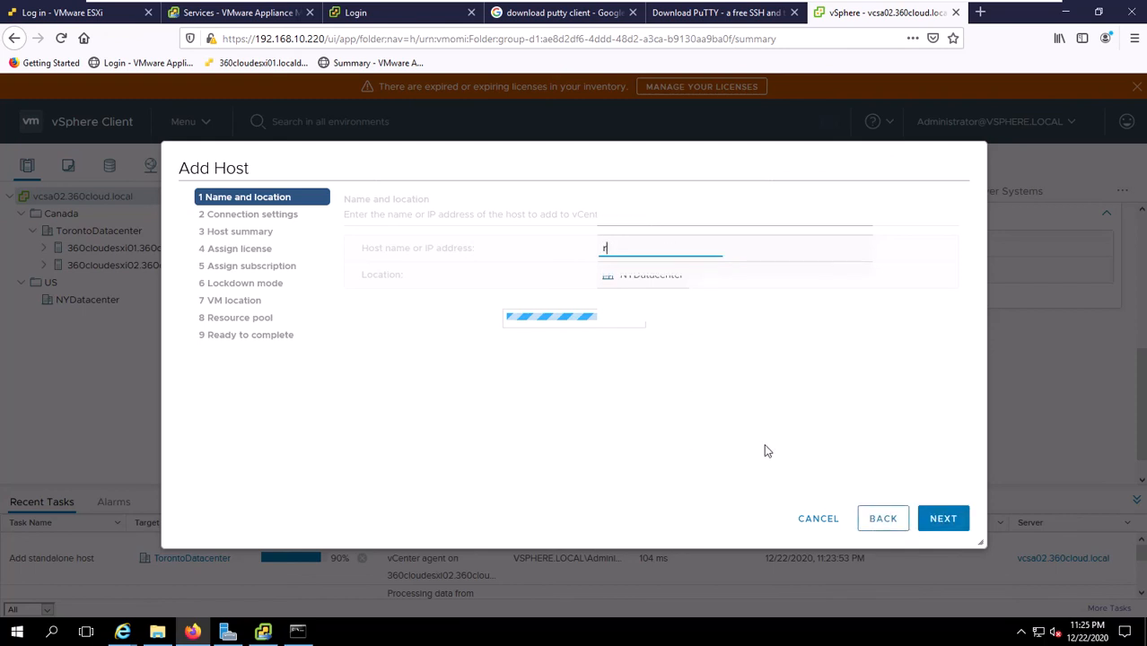
{"action": "type", "text": "oot"}
{"action": "key", "text": "Tab"}
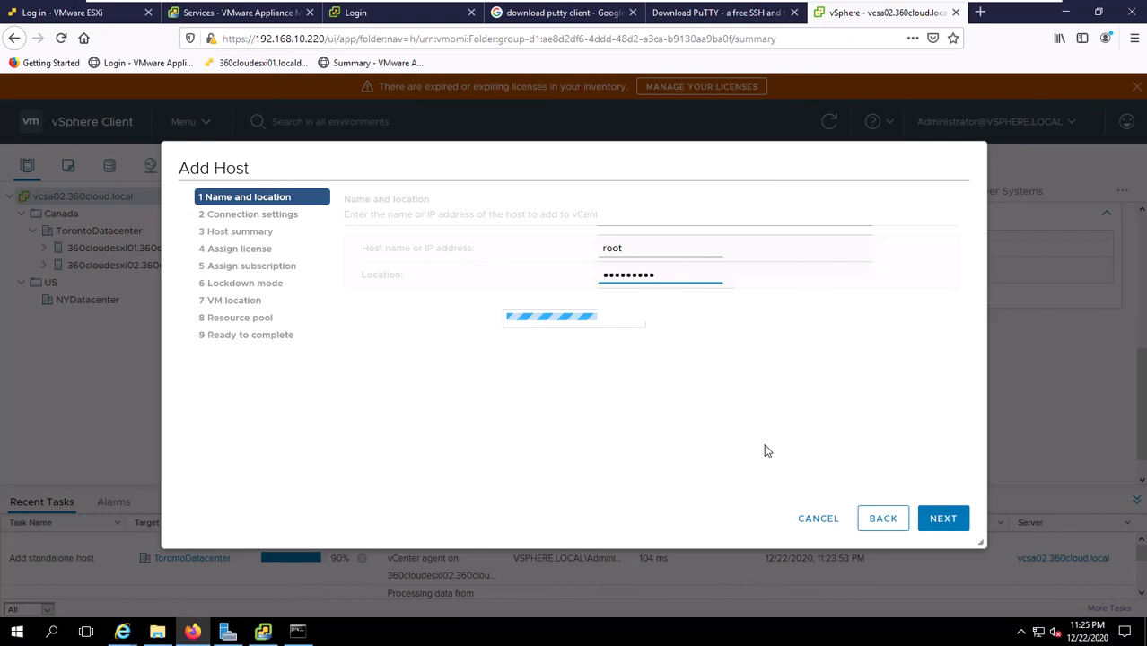
{"action": "left_click", "coordinate": [948, 523]}
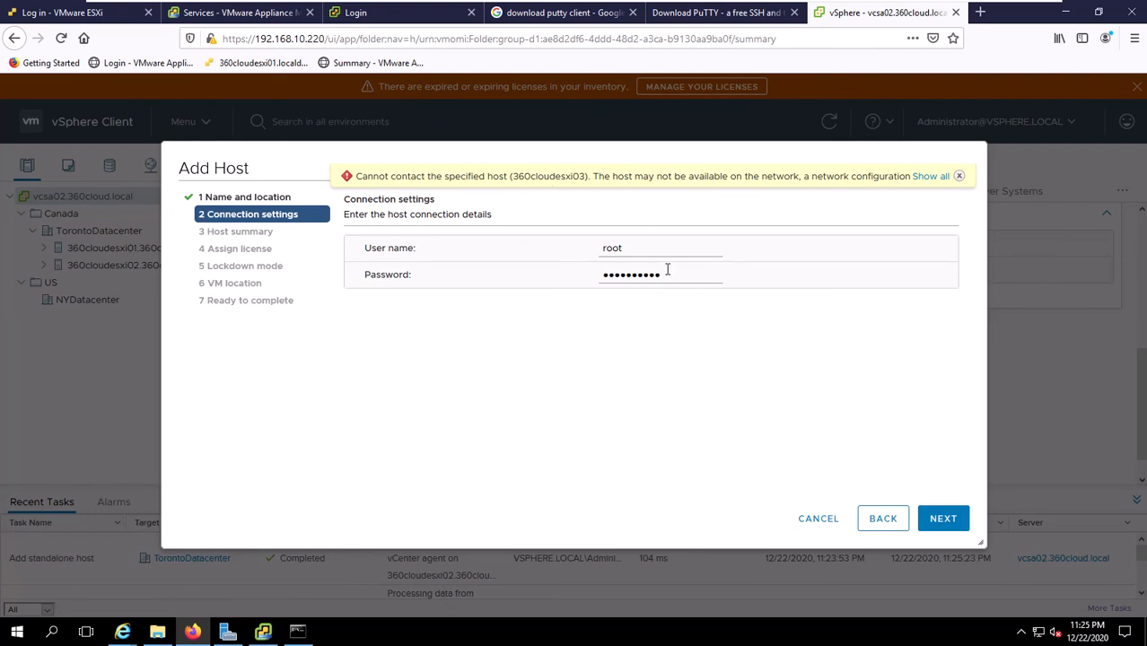
{"action": "left_click", "coordinate": [882, 518]}
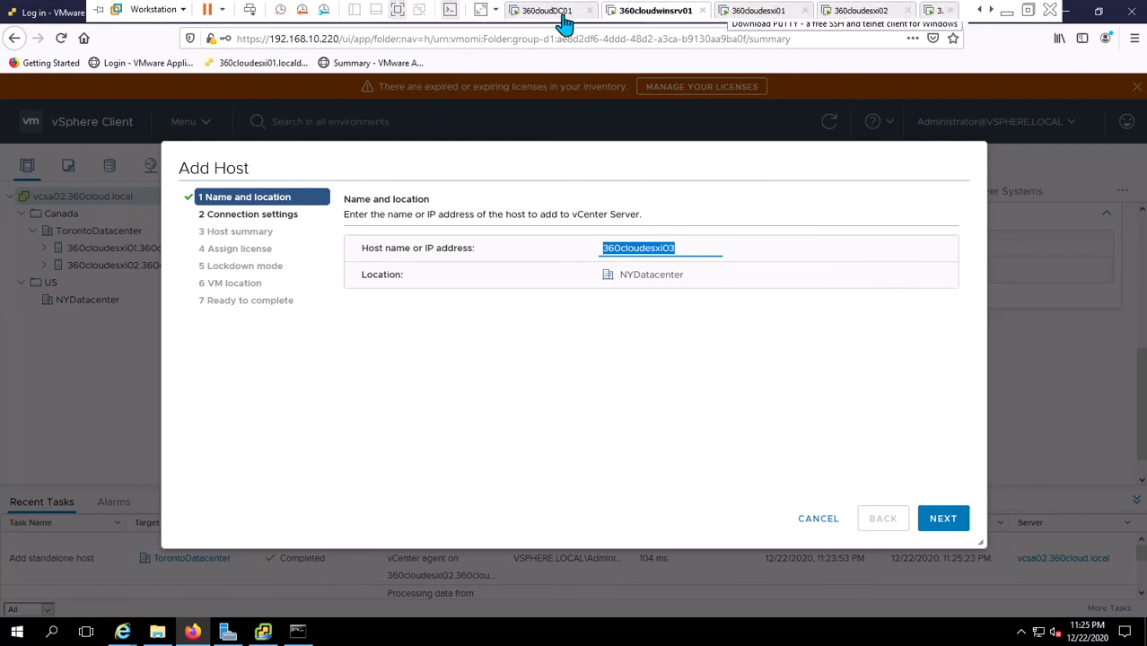
On 360cloudDC01, start a new host record in 360cloud.local named 360cloudesxi03.
{"action": "left_click", "coordinate": [548, 13]}
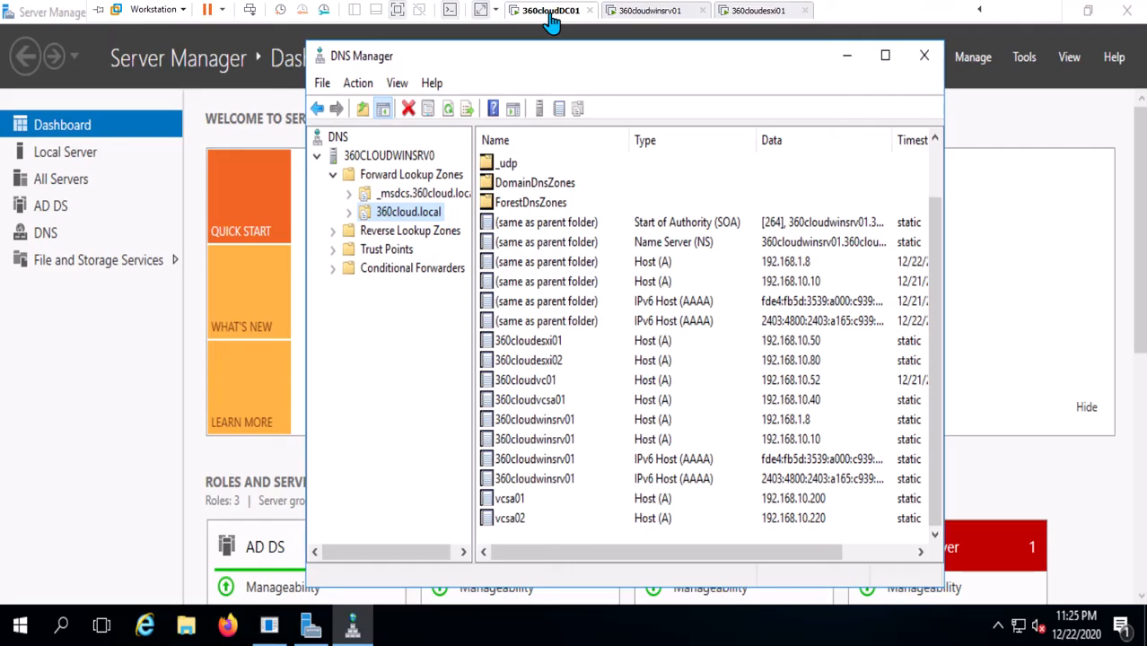
{"action": "right_click", "coordinate": [395, 214]}
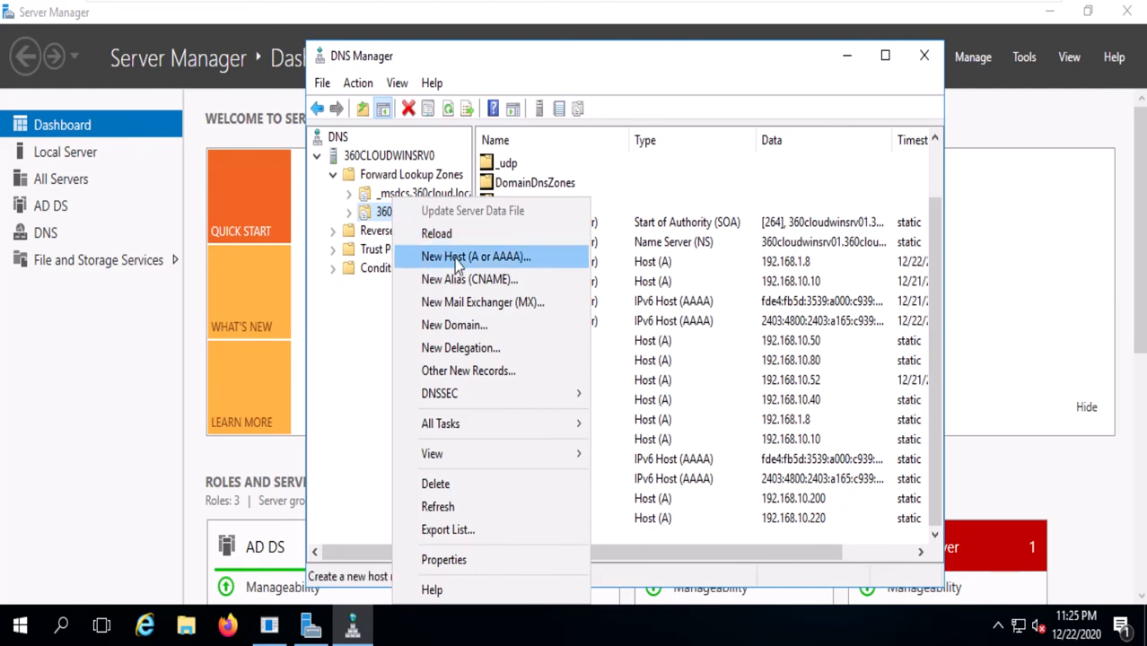
{"action": "left_click", "coordinate": [457, 258]}
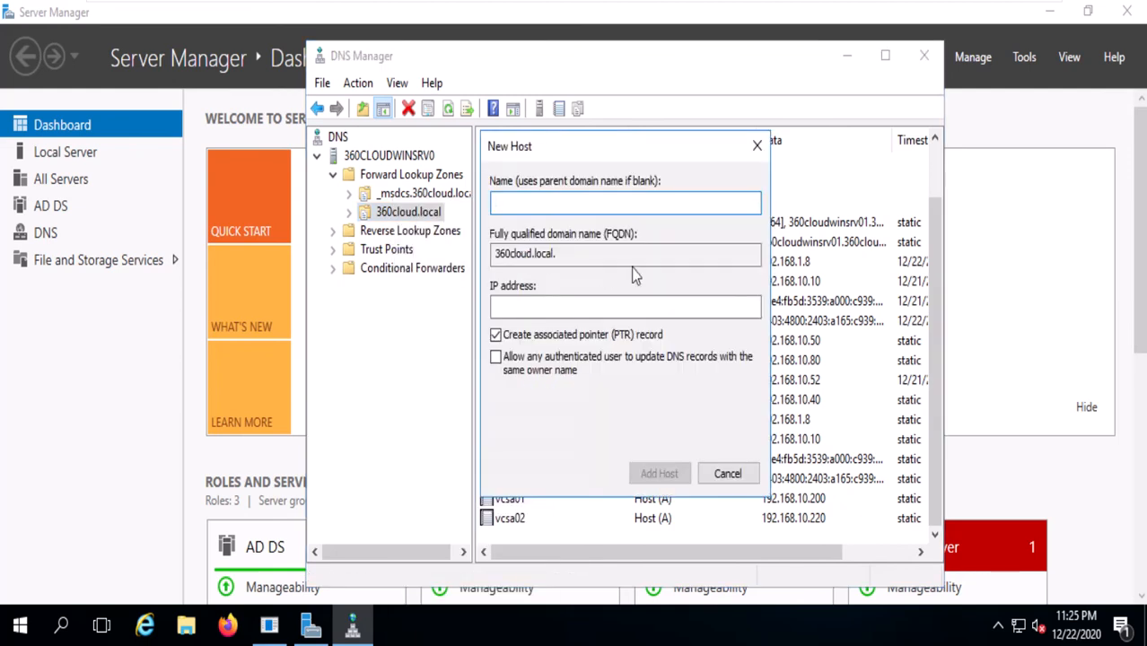
{"action": "type", "text": "192"}
{"action": "key", "text": "BackSpace"}
{"action": "key", "text": "BackSpace"}
{"action": "key", "text": "BackSpace"}
{"action": "type", "text": "360"}
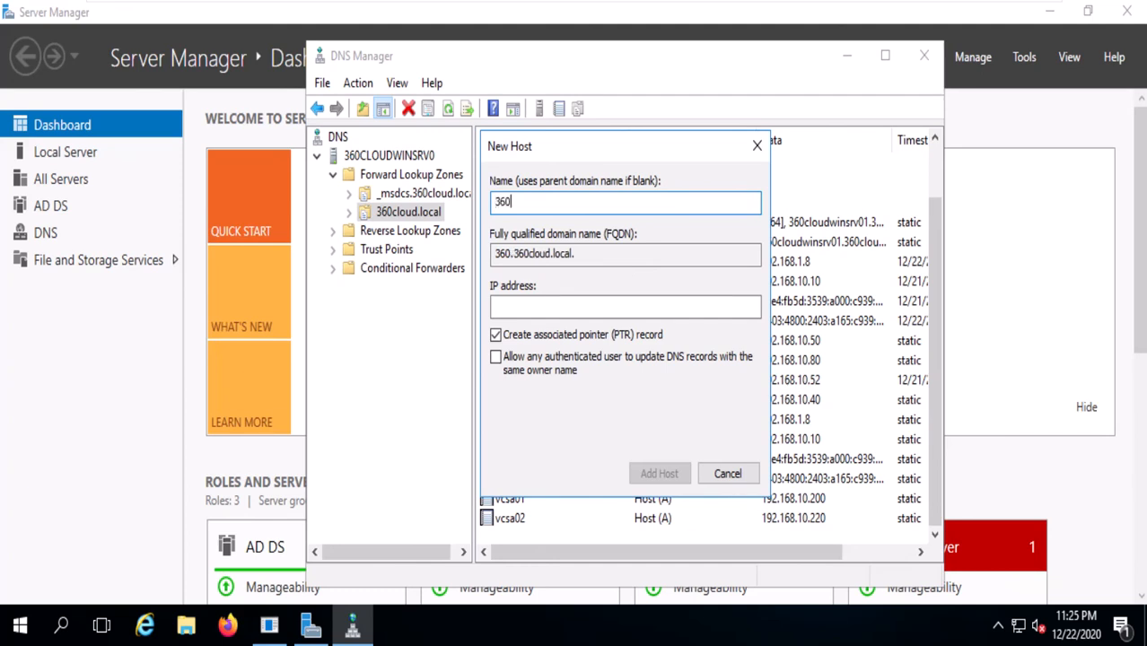
{"action": "type", "text": "cloud"}
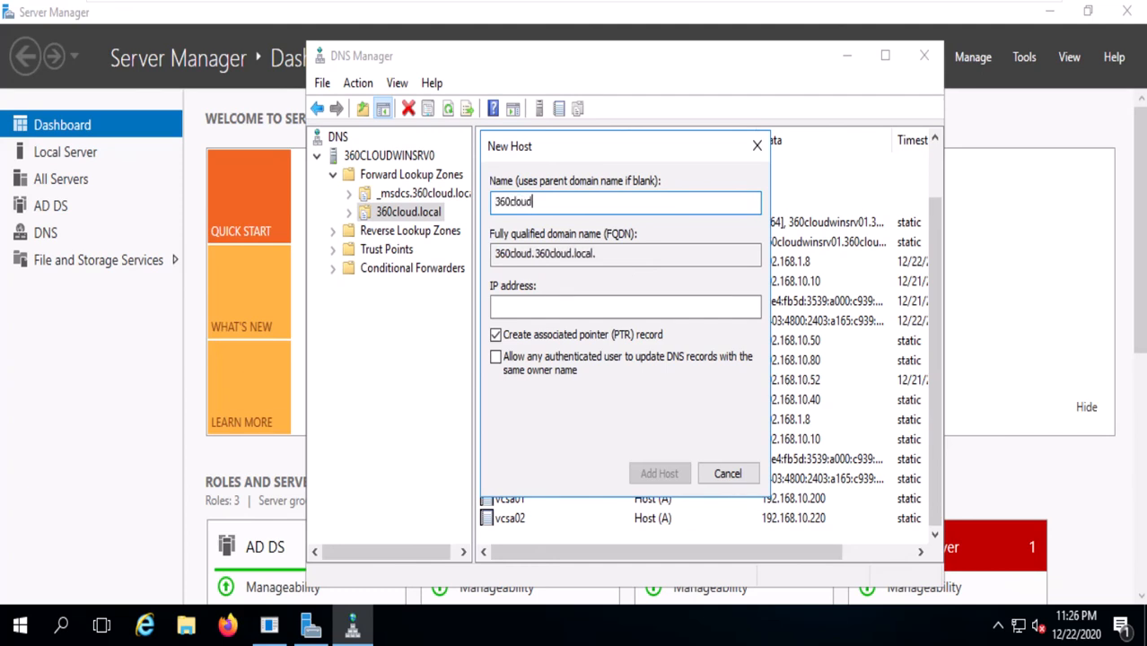
{"action": "type", "text": "esx"}
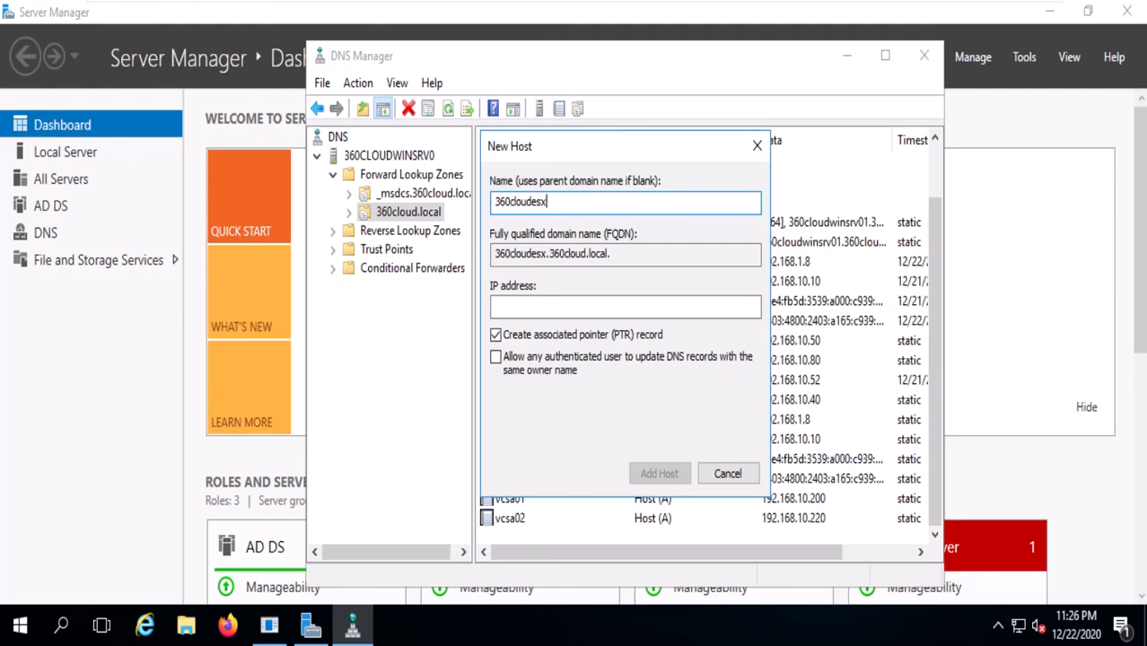
{"action": "type", "text": "i03"}
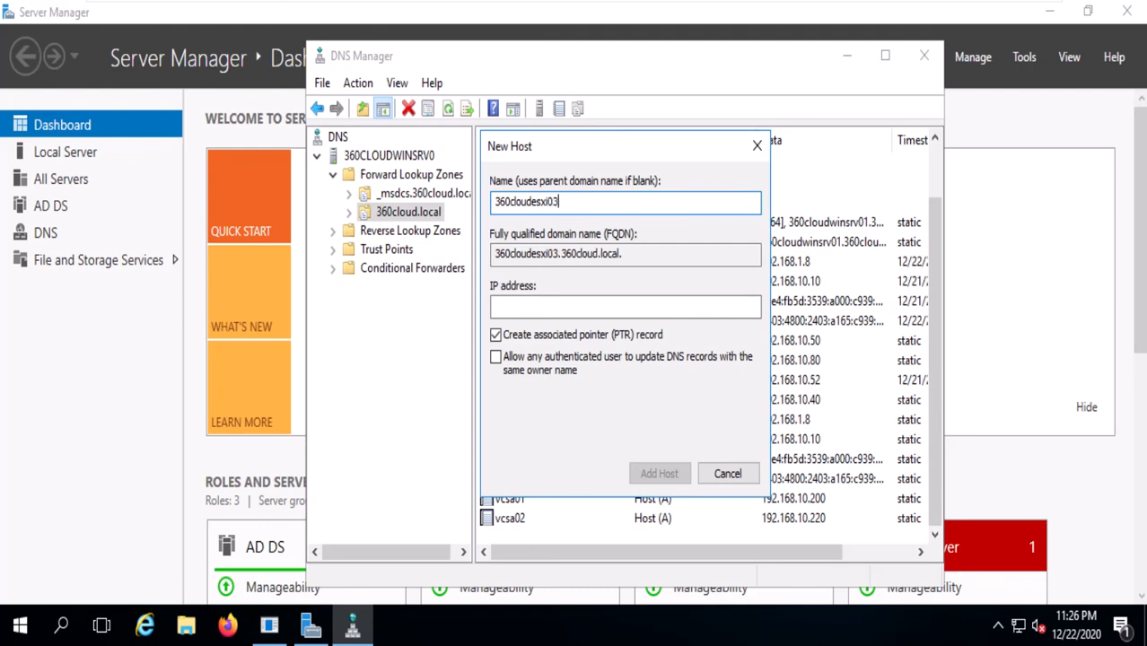
Look up and enter IP 192.168.10.195 for 360cloudesxi03, then create the host record.
{"action": "left_click", "coordinate": [557, 306]}
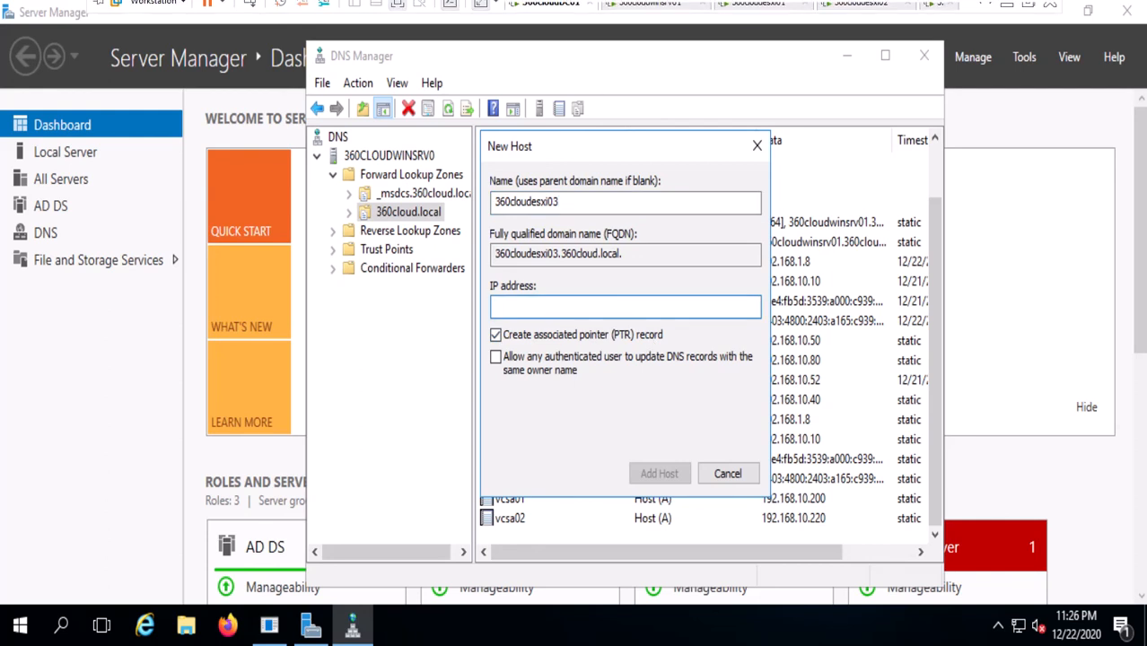
{"action": "left_click", "coordinate": [939, 11]}
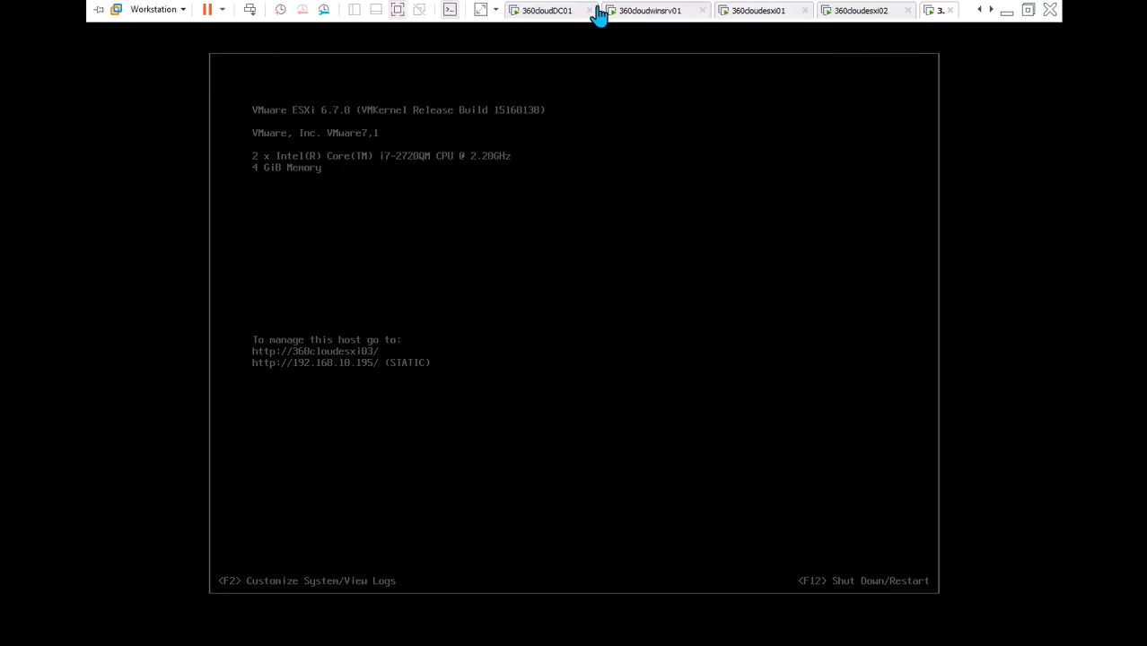
{"action": "left_click", "coordinate": [541, 11]}
{"action": "left_click", "coordinate": [591, 311]}
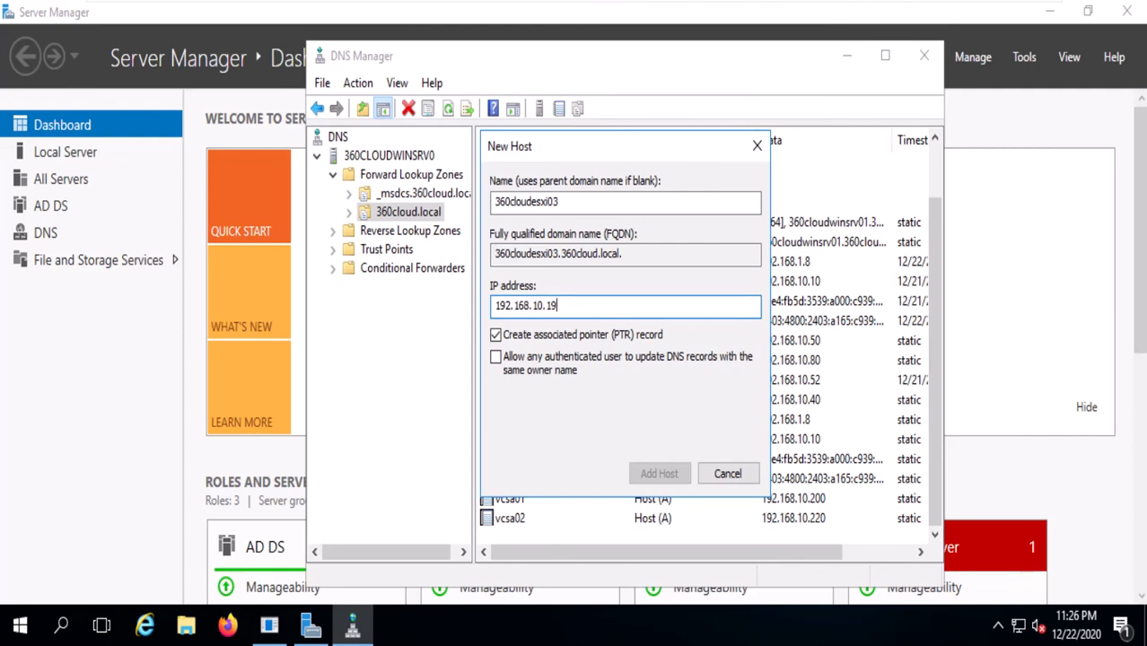
{"action": "type", "text": "5"}
{"action": "left_click", "coordinate": [659, 473]}
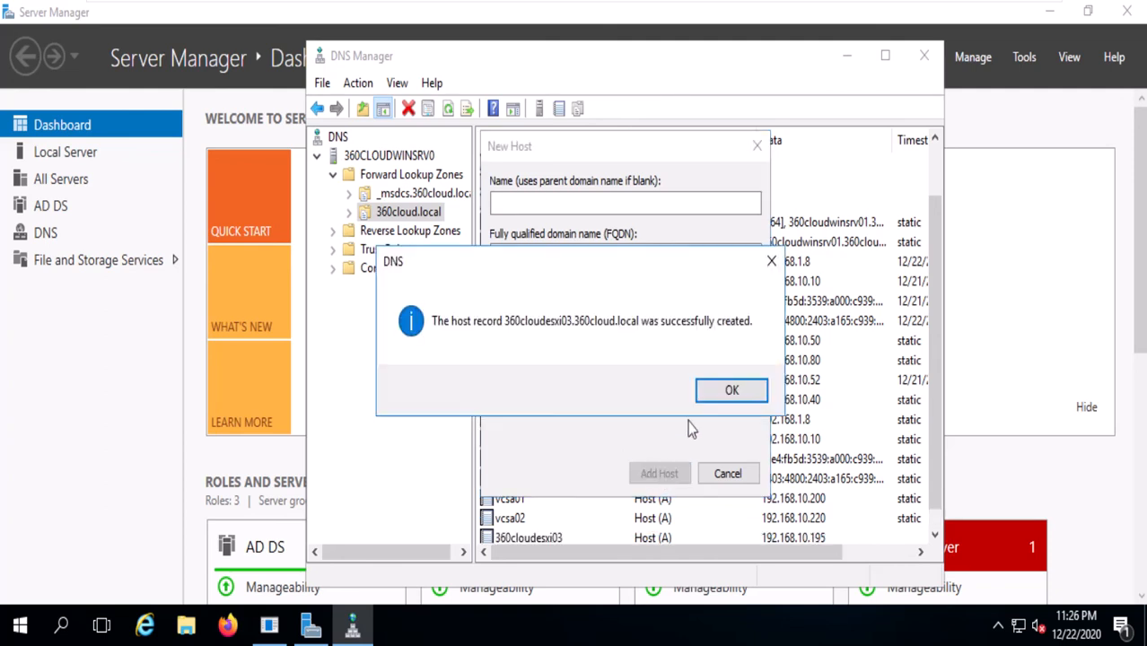
{"action": "left_click", "coordinate": [731, 392]}
{"action": "left_click", "coordinate": [728, 474]}
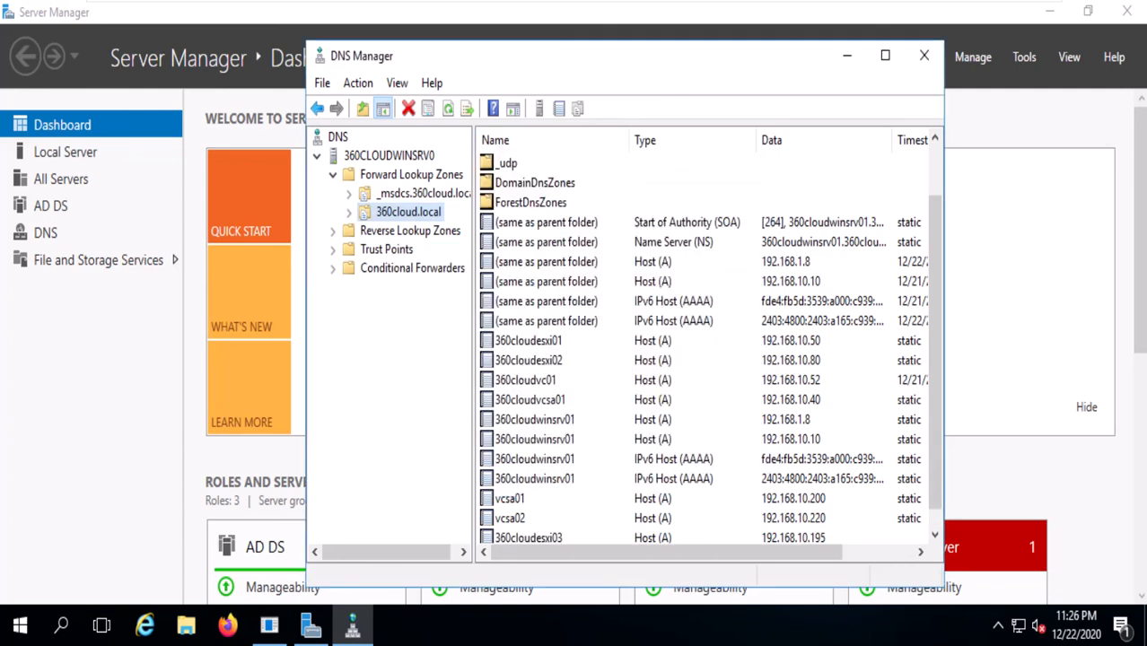
Resume the Add Host wizard for 360cloudesxi03, submitting root credentials and accepting the host's certificate.
{"action": "left_click", "coordinate": [657, 8]}
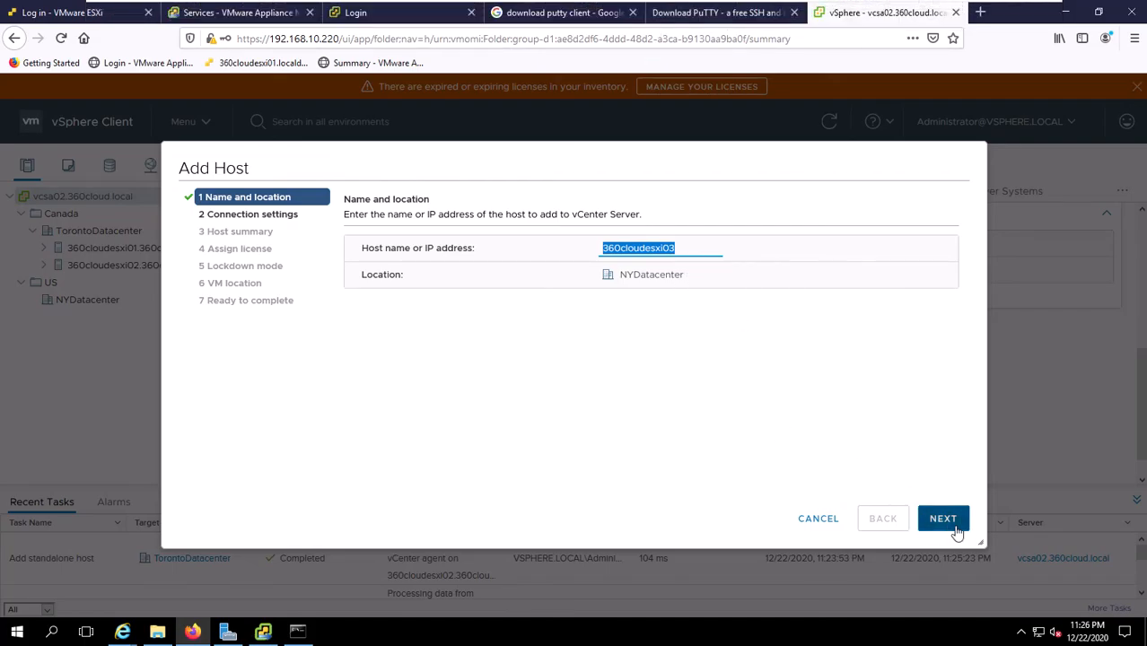
{"action": "left_click", "coordinate": [949, 531]}
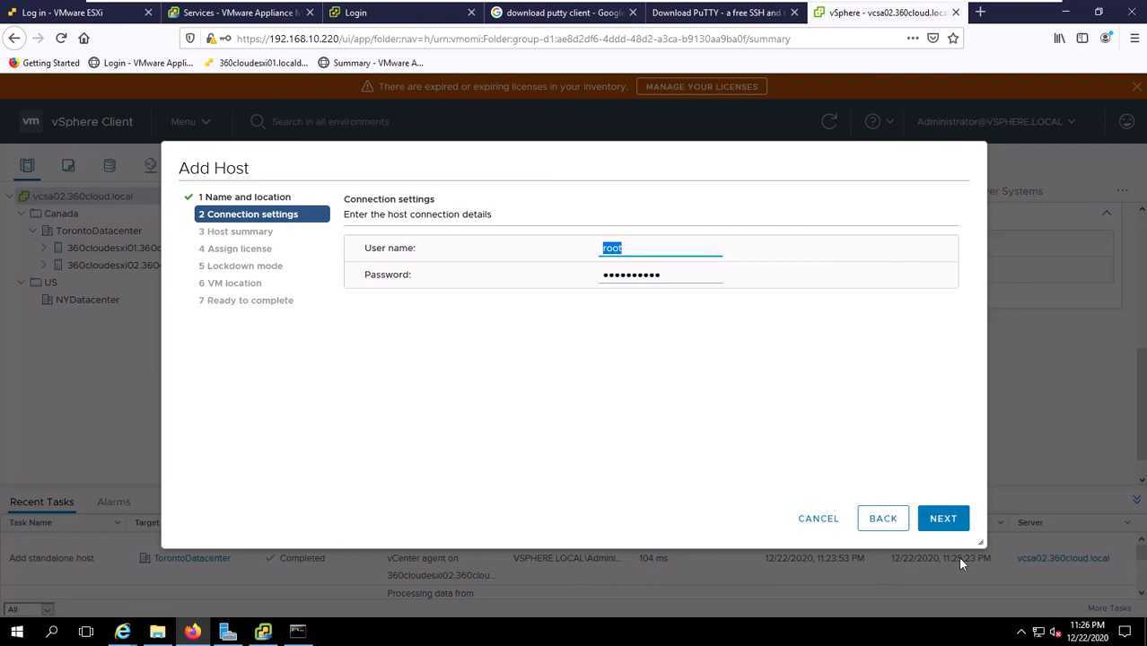
{"action": "left_click", "coordinate": [940, 521]}
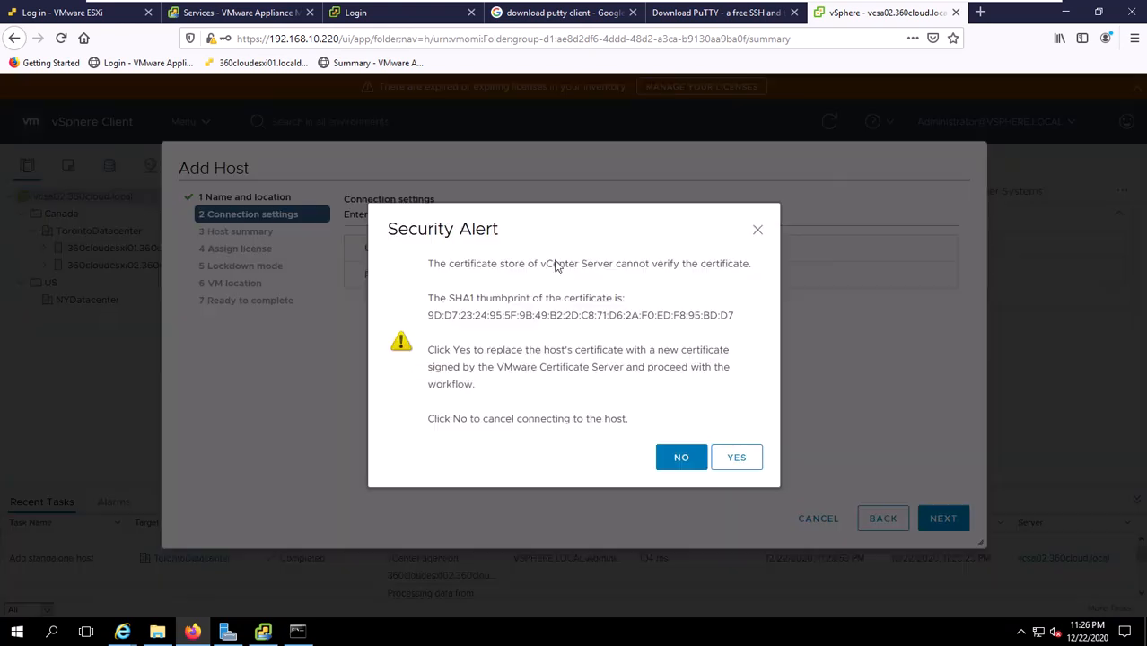
{"action": "left_click", "coordinate": [743, 465]}
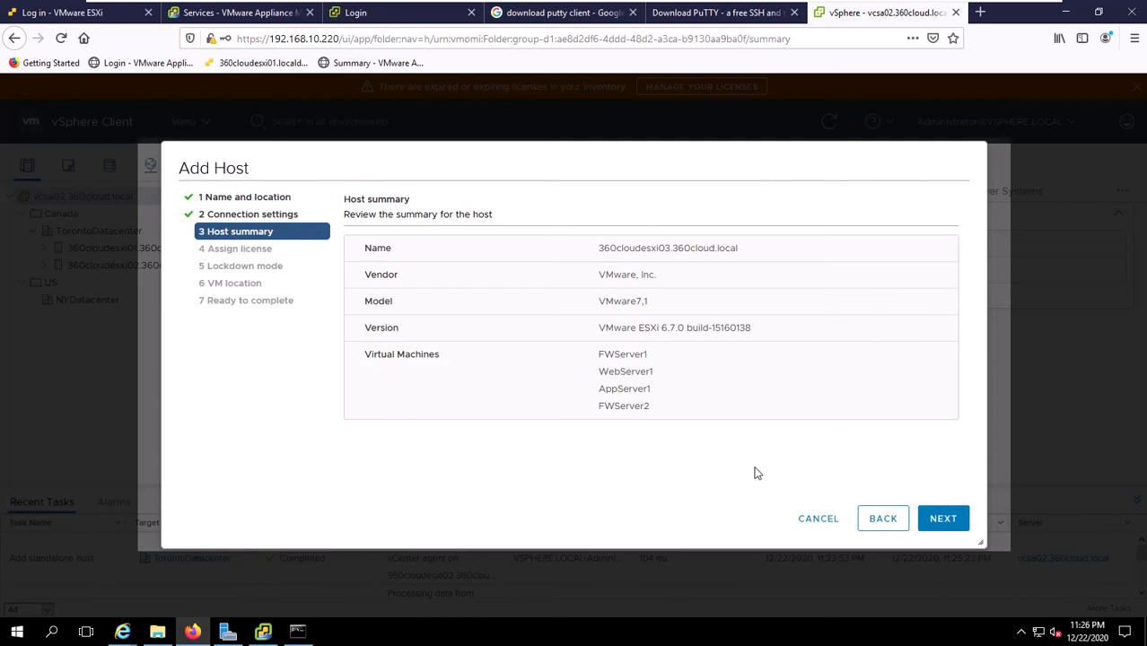
Keep the evaluation license and disabled lockdown mode, and finish adding the host to NYDatacenter.
{"action": "left_click", "coordinate": [950, 520]}
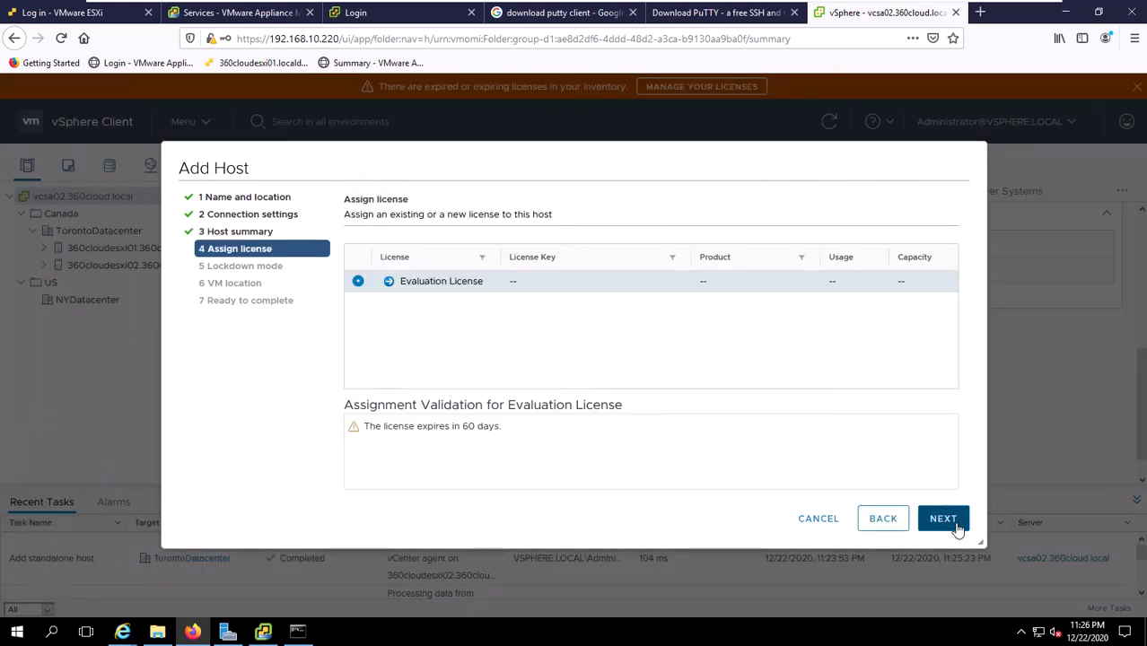
{"action": "left_click", "coordinate": [944, 520]}
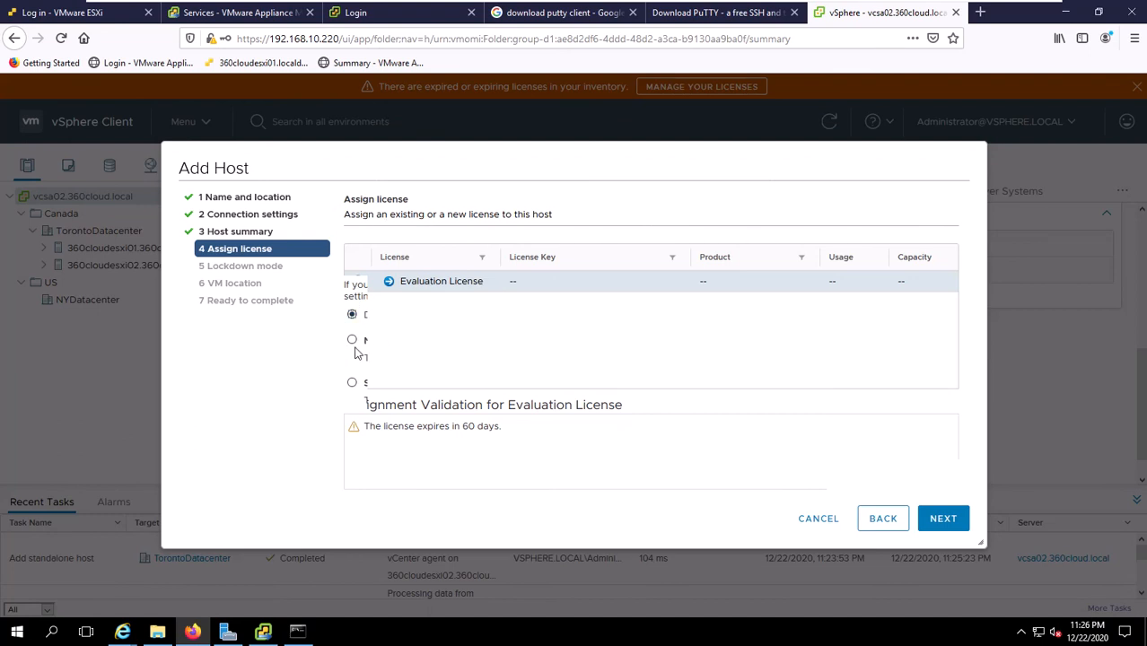
{"action": "left_click", "coordinate": [937, 536]}
{"action": "left_click", "coordinate": [938, 534]}
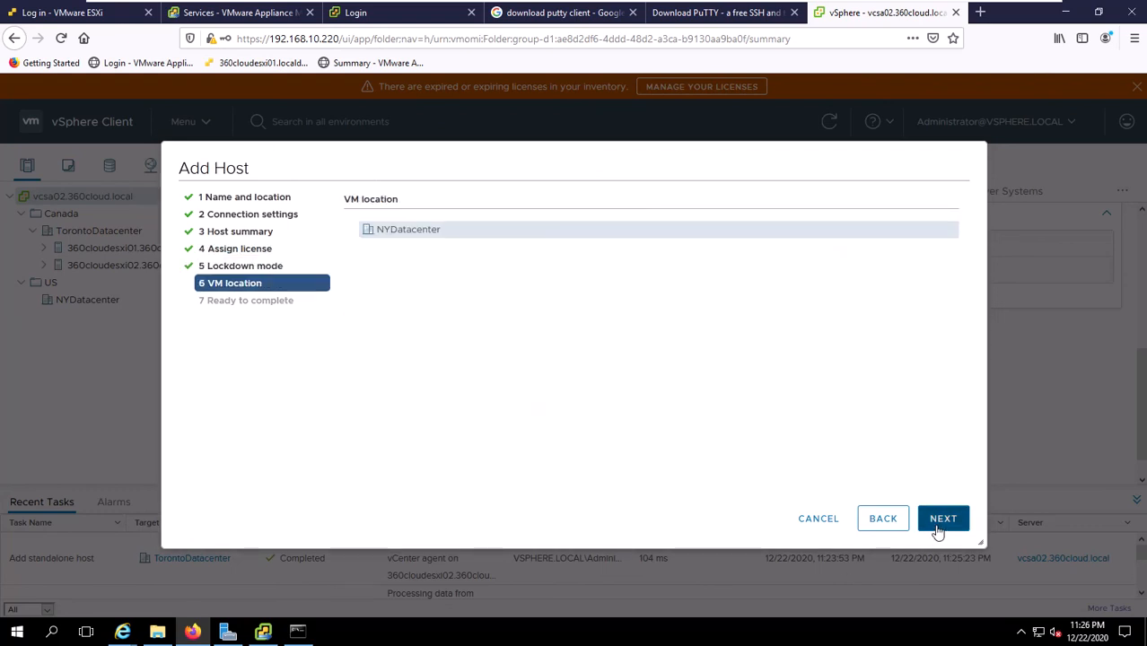
{"action": "left_click", "coordinate": [938, 533]}
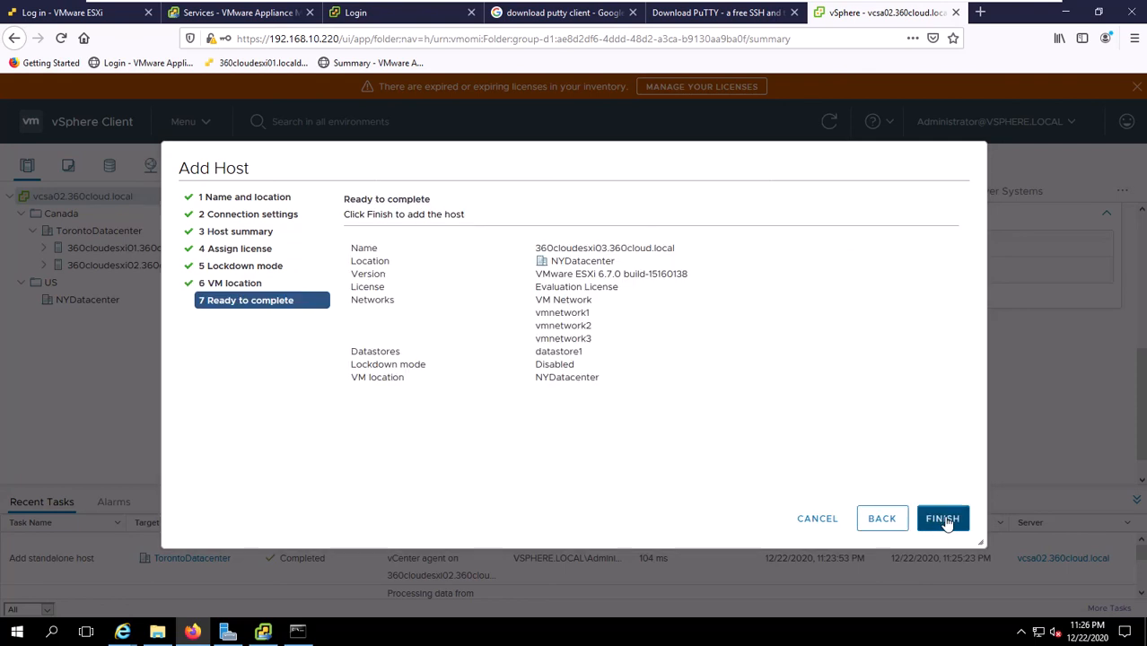
{"action": "left_click", "coordinate": [941, 530]}
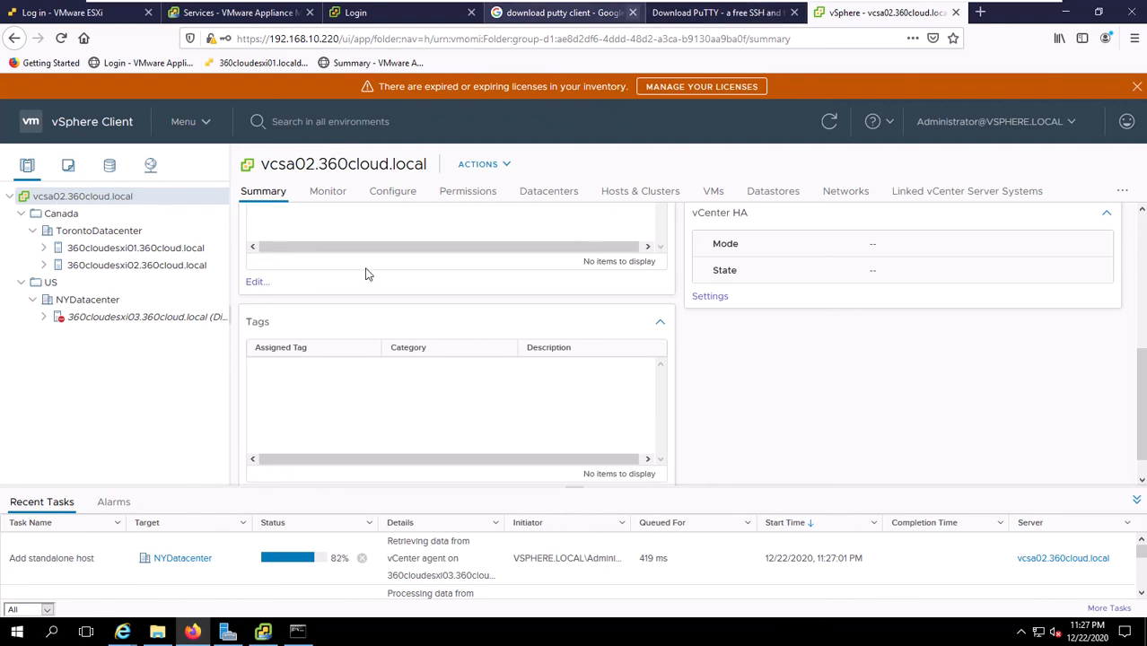
{"action": "left_click", "coordinate": [240, 20]}
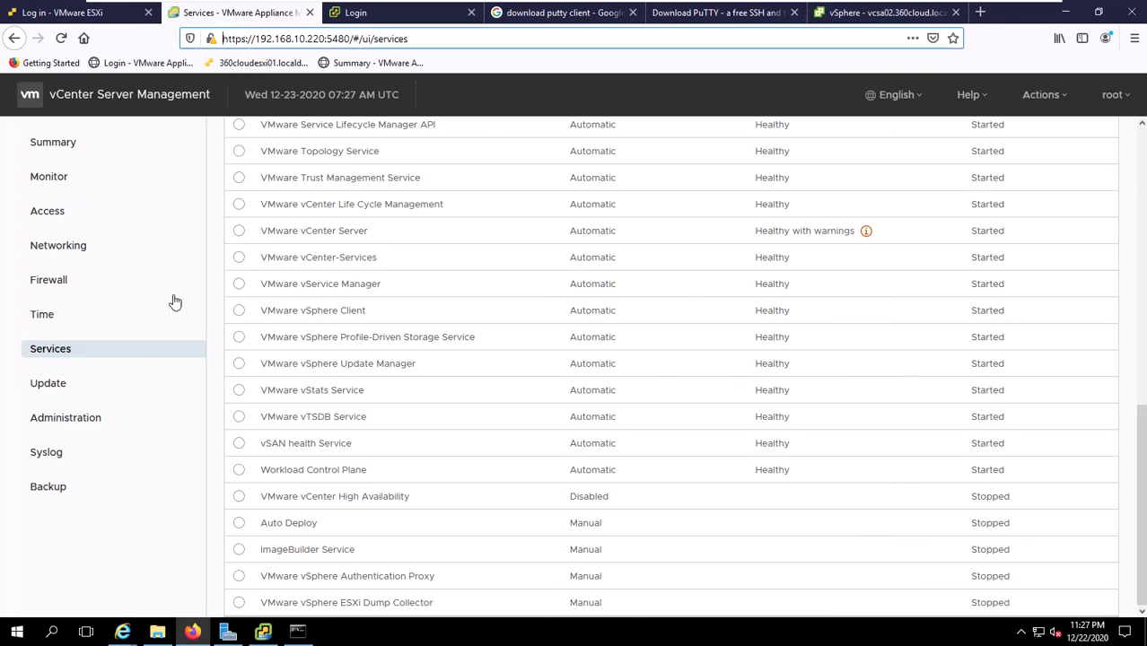
Show the appliance's Networking settings and select DNS server 192.168.10.10, then switch to the DNS server VM.
{"action": "left_click", "coordinate": [59, 247]}
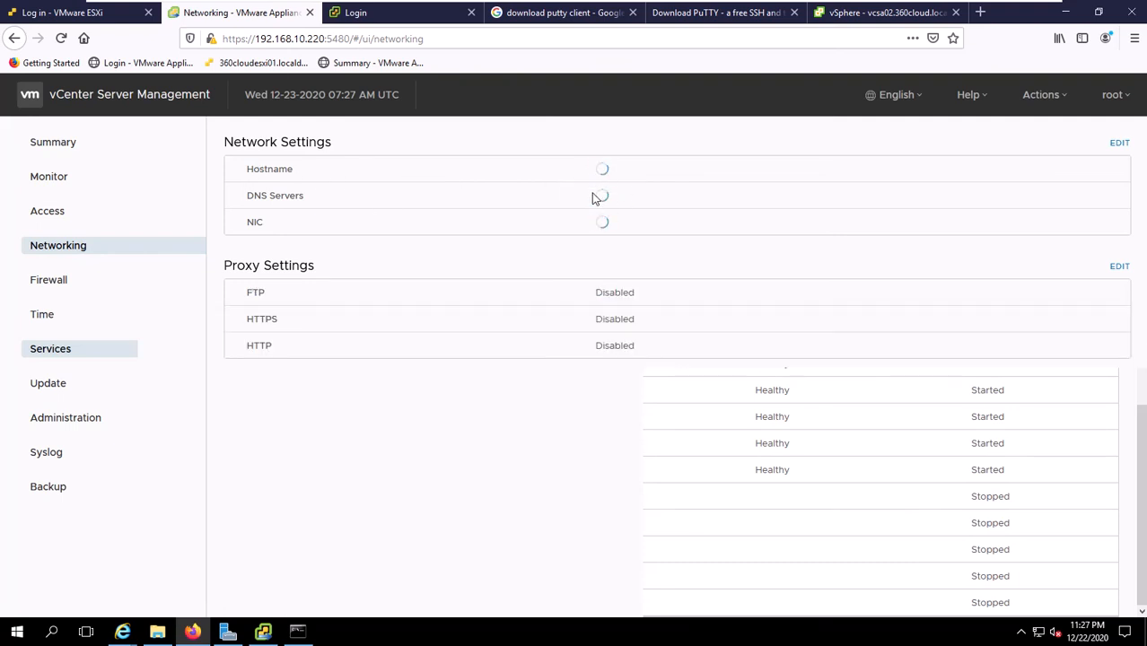
{"action": "left_click_drag", "start_coordinate": [656, 203], "coordinate": [585, 199]}
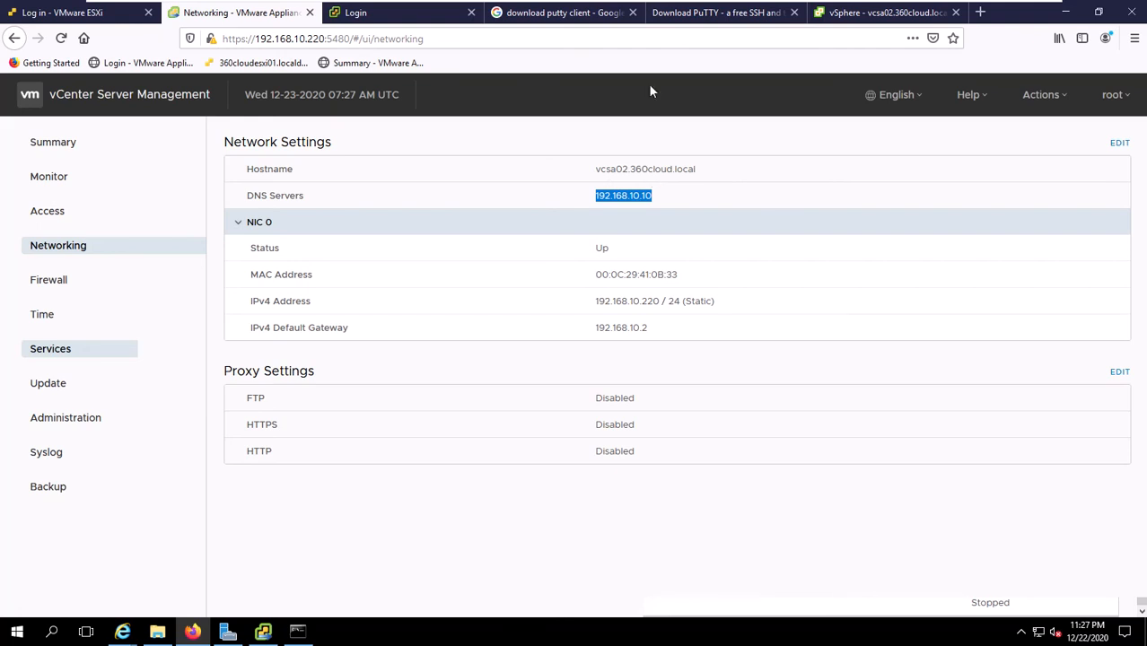
{"action": "left_click", "coordinate": [539, 13]}
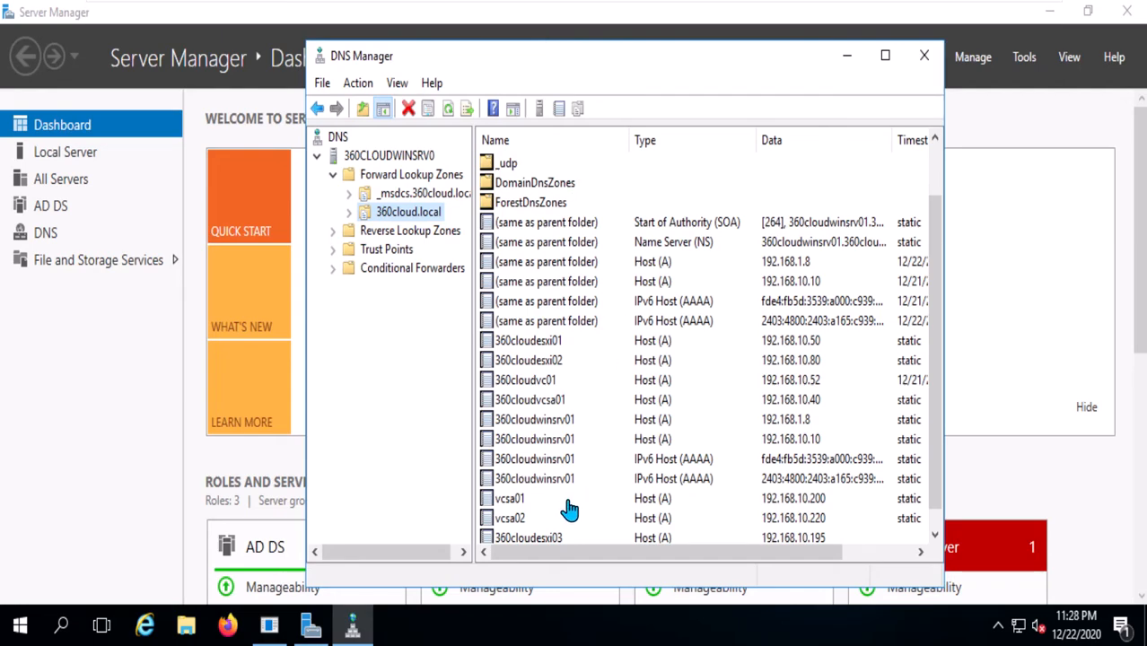
Check the 360cloudvcsa01 and vcsa02 (192.168.10.220) host records, then switch back to the browser VM.
{"action": "left_click", "coordinate": [547, 409]}
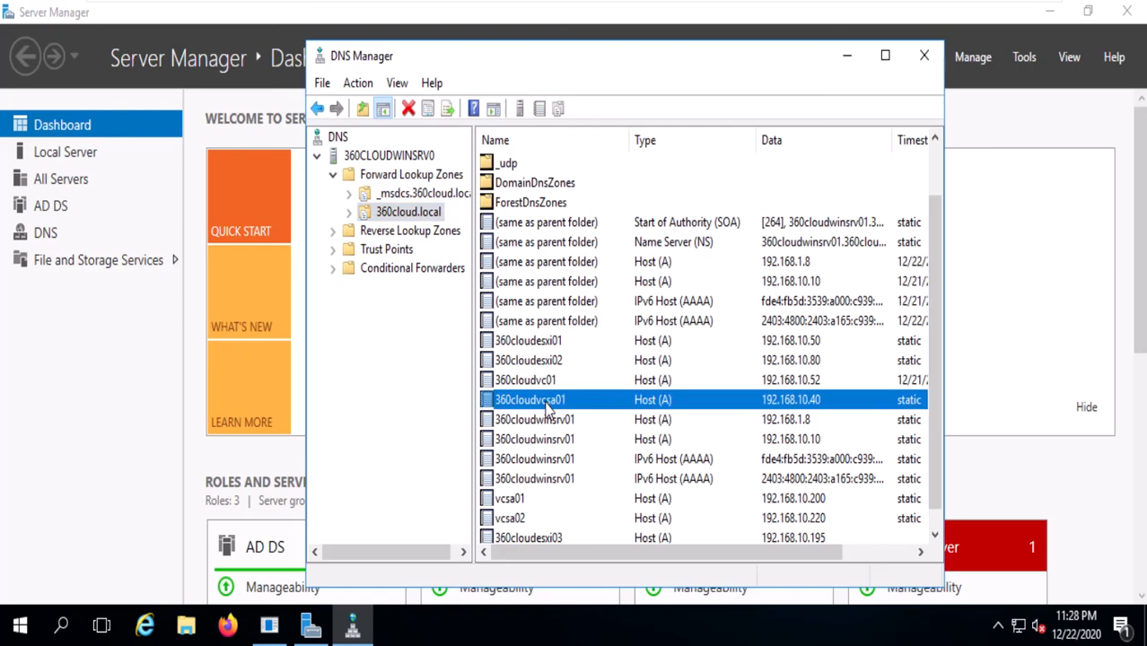
{"action": "left_click", "coordinate": [517, 523]}
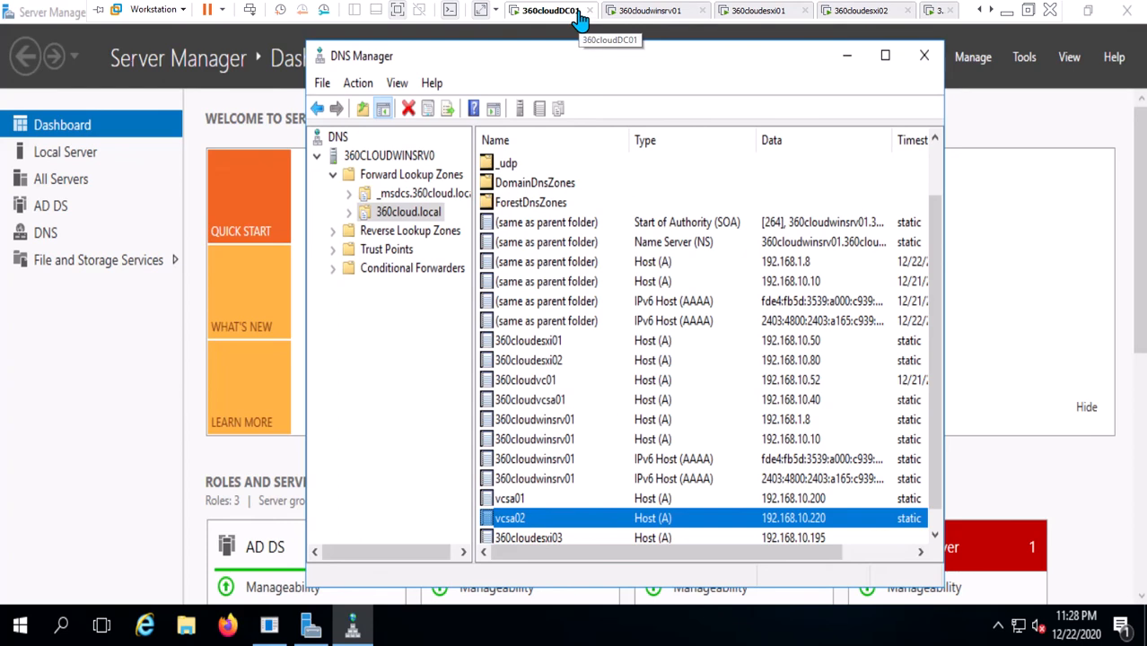
{"action": "left_click", "coordinate": [654, 13]}
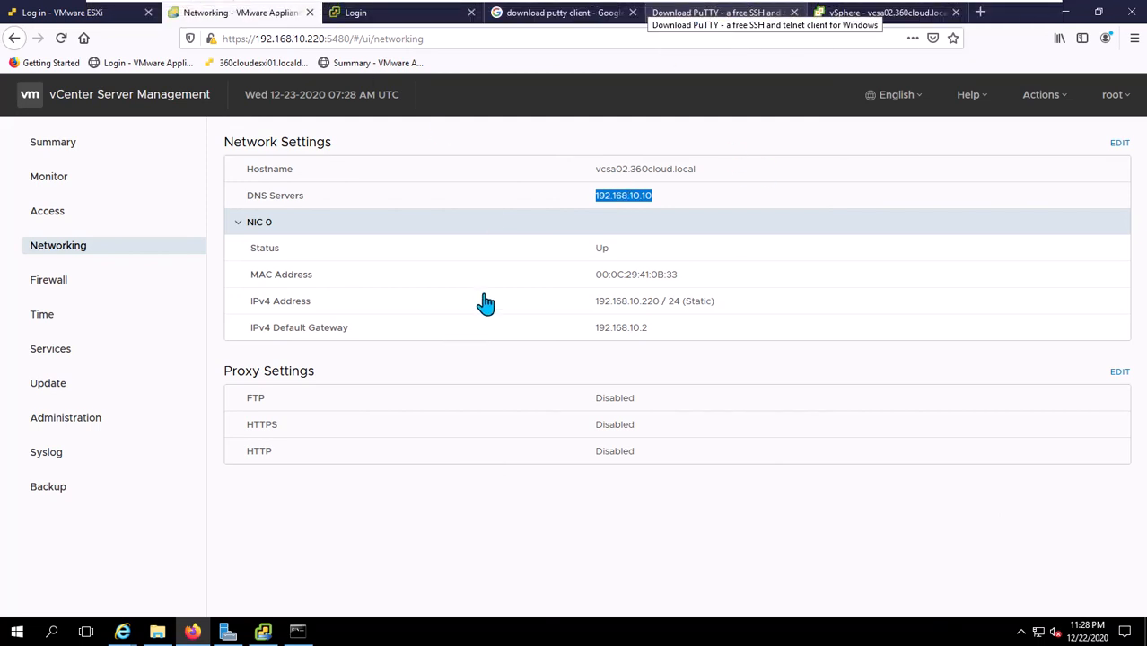
Return to the vSphere Client inventory showing 360cloudesxi03 under NYDatacenter and exit the VM's full-screen view.
{"action": "left_click", "coordinate": [903, 15]}
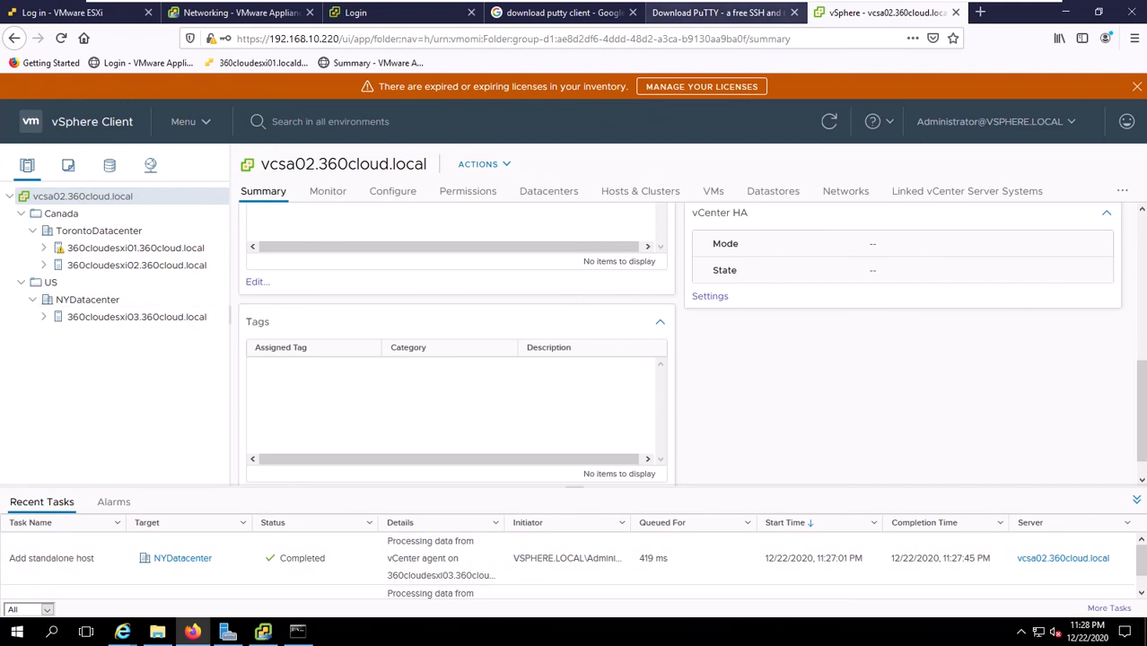
{"action": "mouse_move", "coordinate": [779, 1]}
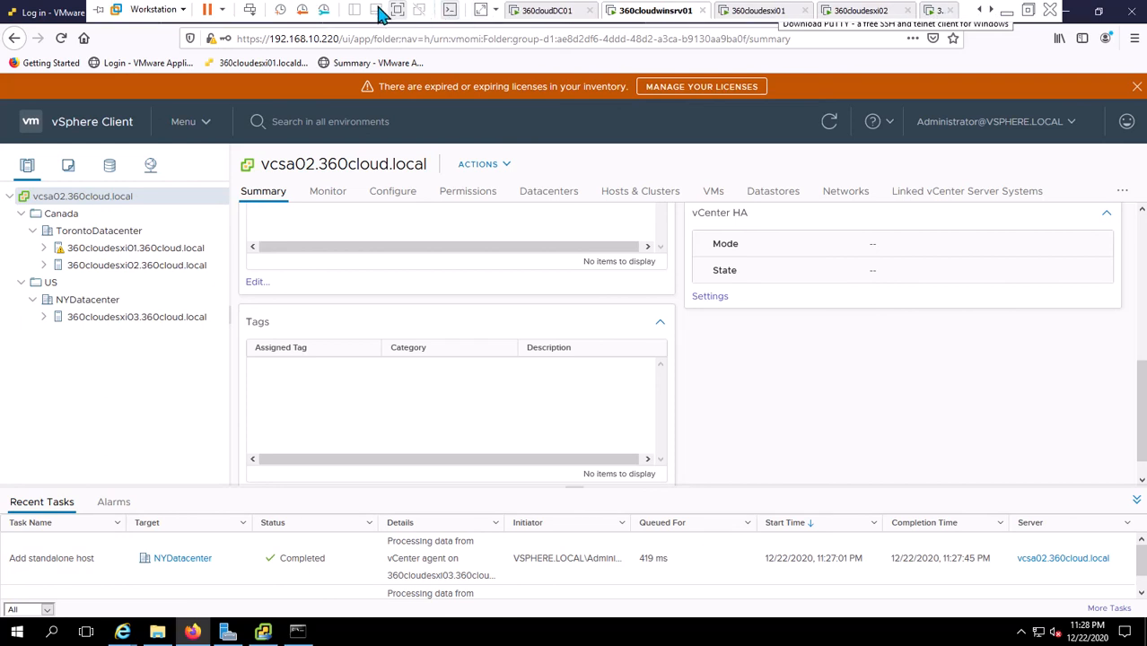
{"action": "left_click", "coordinate": [397, 11]}
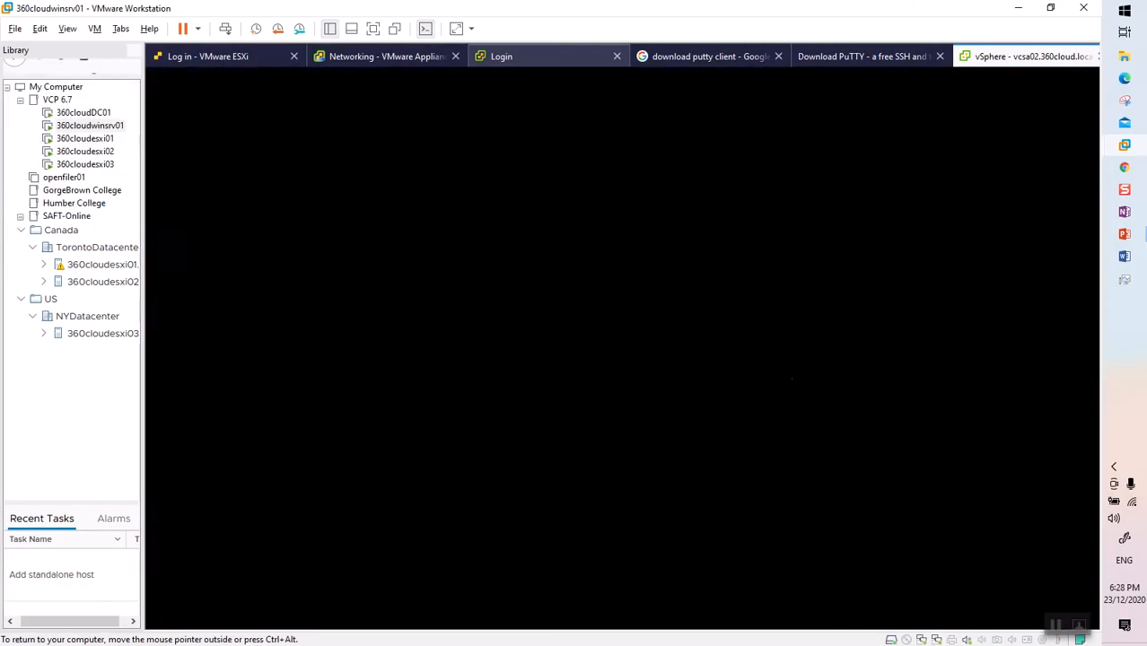